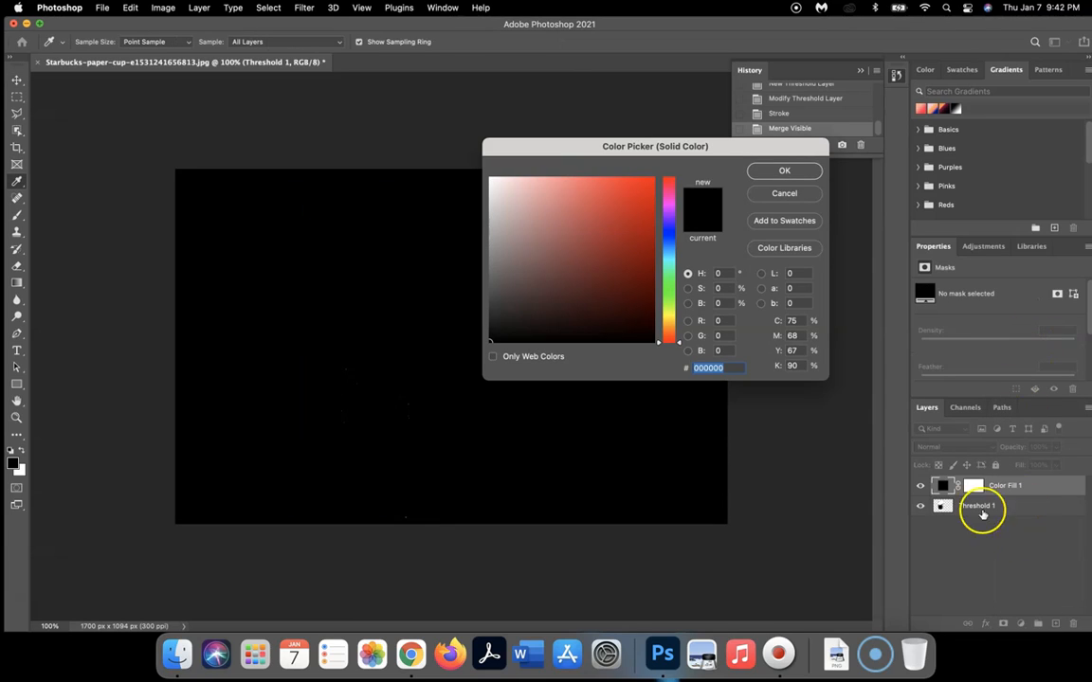
# Set the solid color fill to blue (#082de8) and place the fill layer beneath the Threshold 1 cup layer.
pyautogui.moveTo(617, 230); pyautogui.dragTo(638, 193)
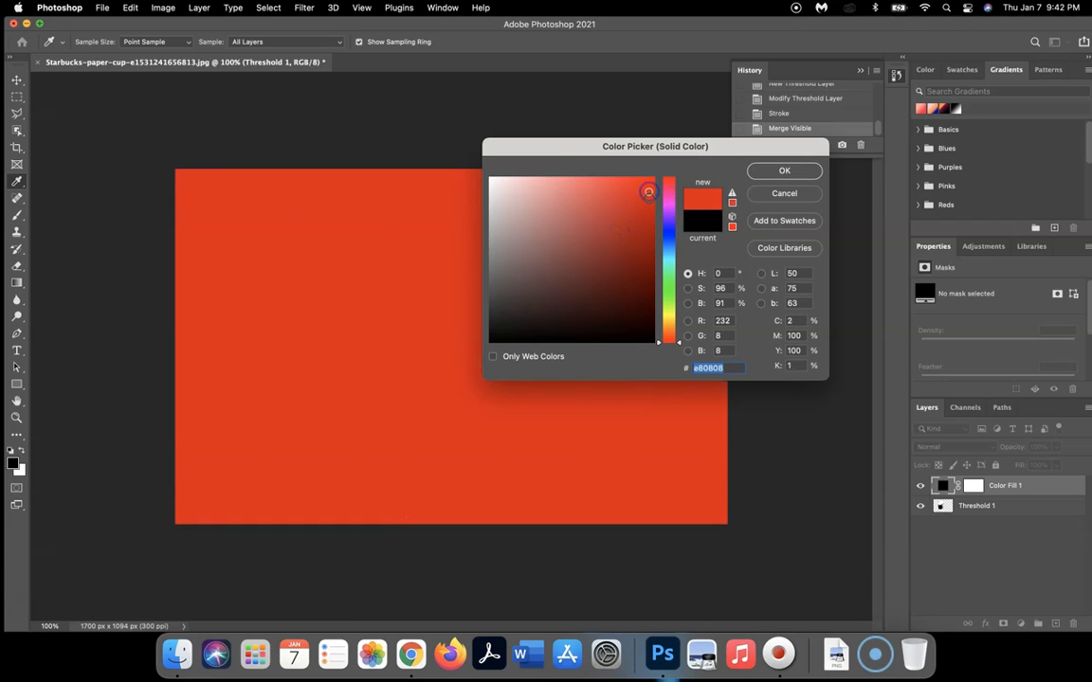
pyautogui.click(668, 237)
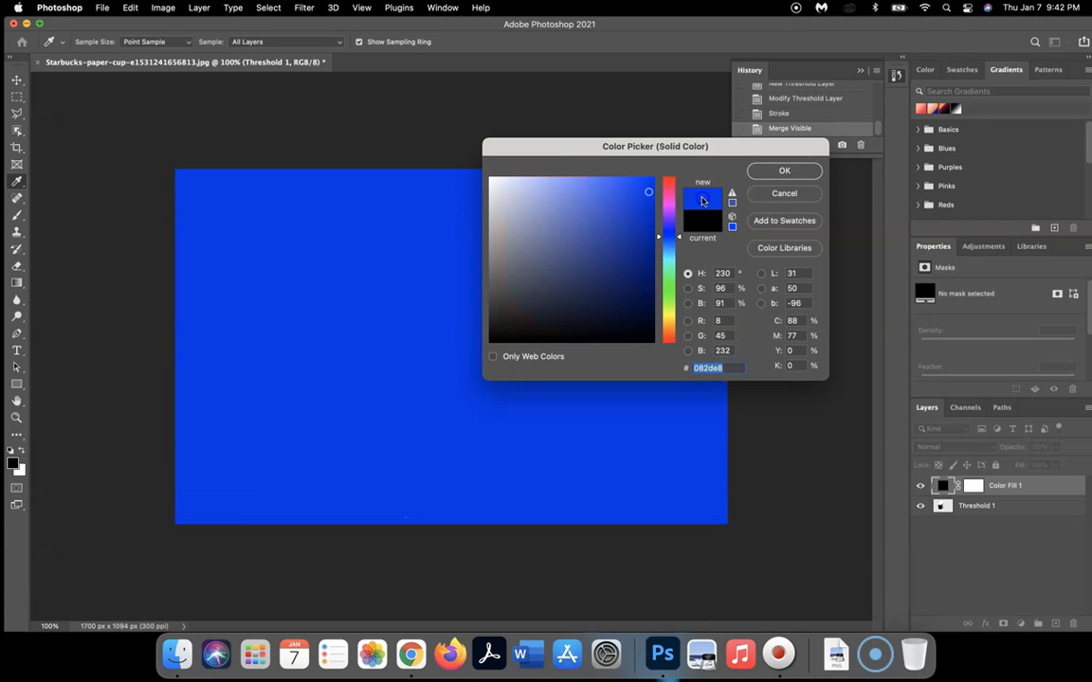
pyautogui.click(782, 172)
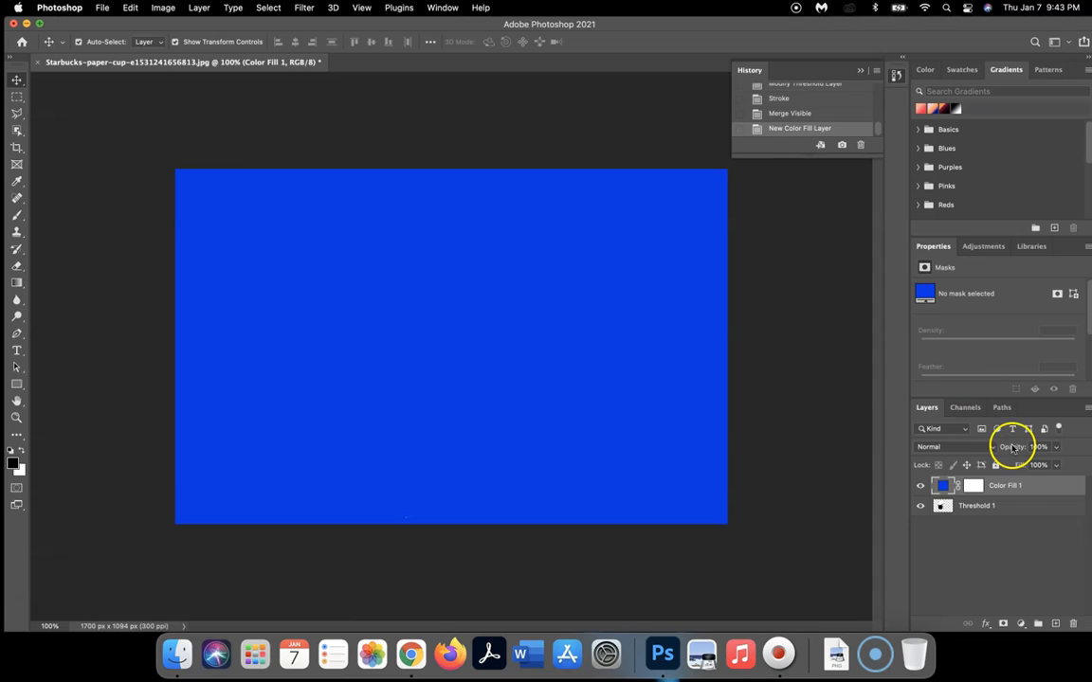
pyautogui.click(1014, 486)
pyautogui.moveTo(1013, 486); pyautogui.dragTo(1007, 518)
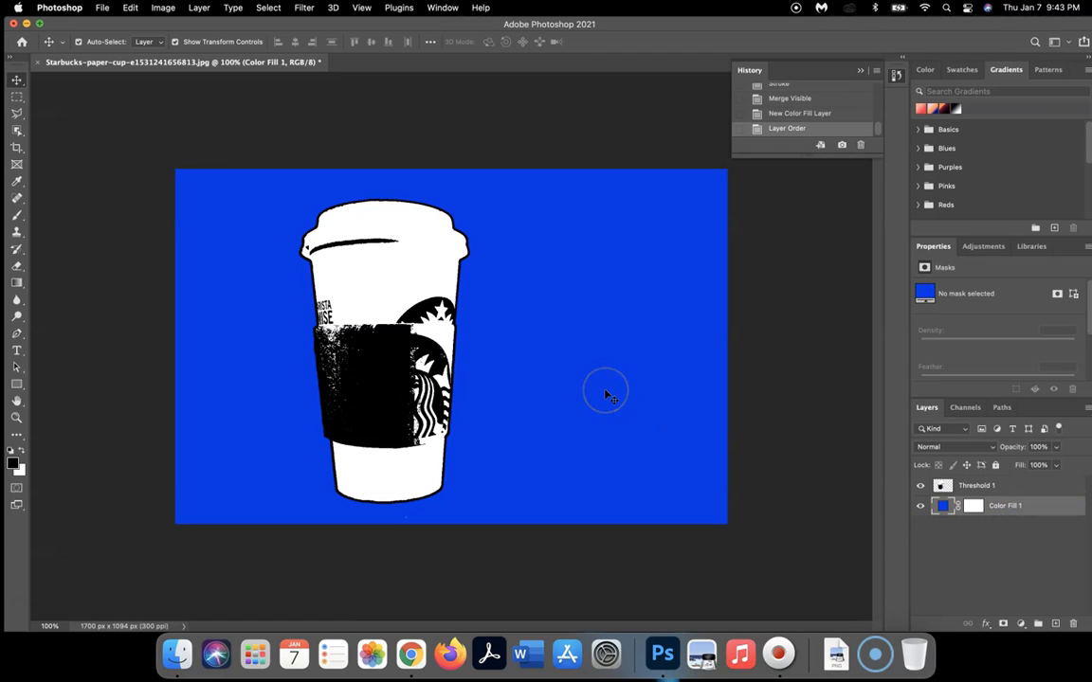
# Move the cup up and toward the canvas's left side, to about X 287 px, Y 59 px.
pyautogui.moveTo(383, 297); pyautogui.dragTo(332, 282)
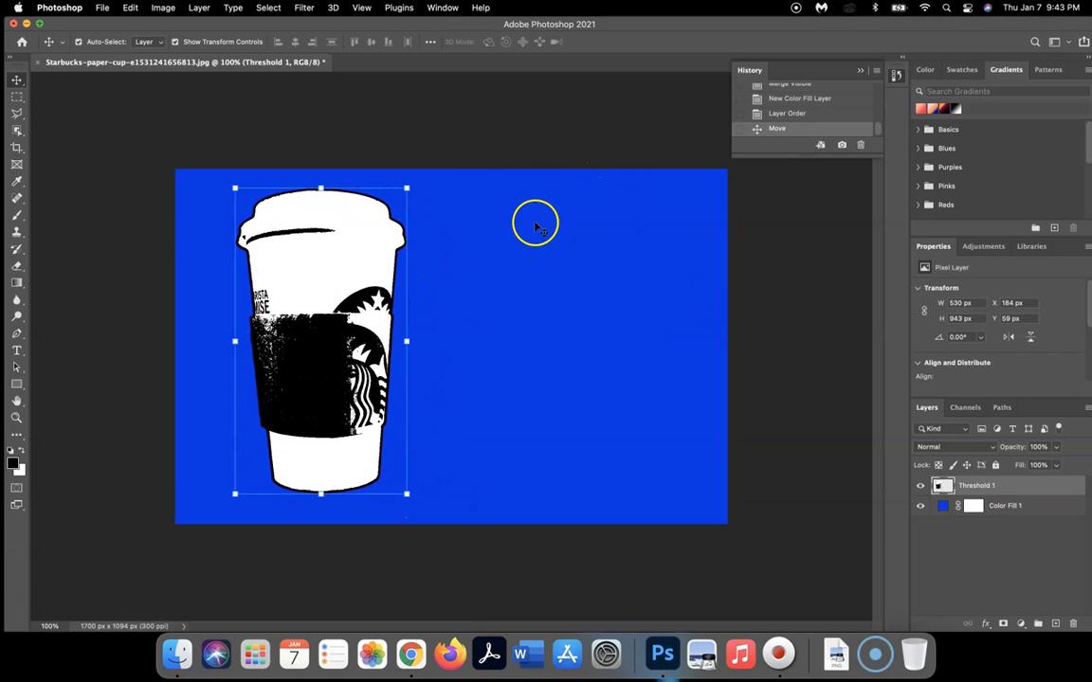
pyautogui.click(650, 322)
pyautogui.moveTo(339, 304); pyautogui.dragTo(366, 302)
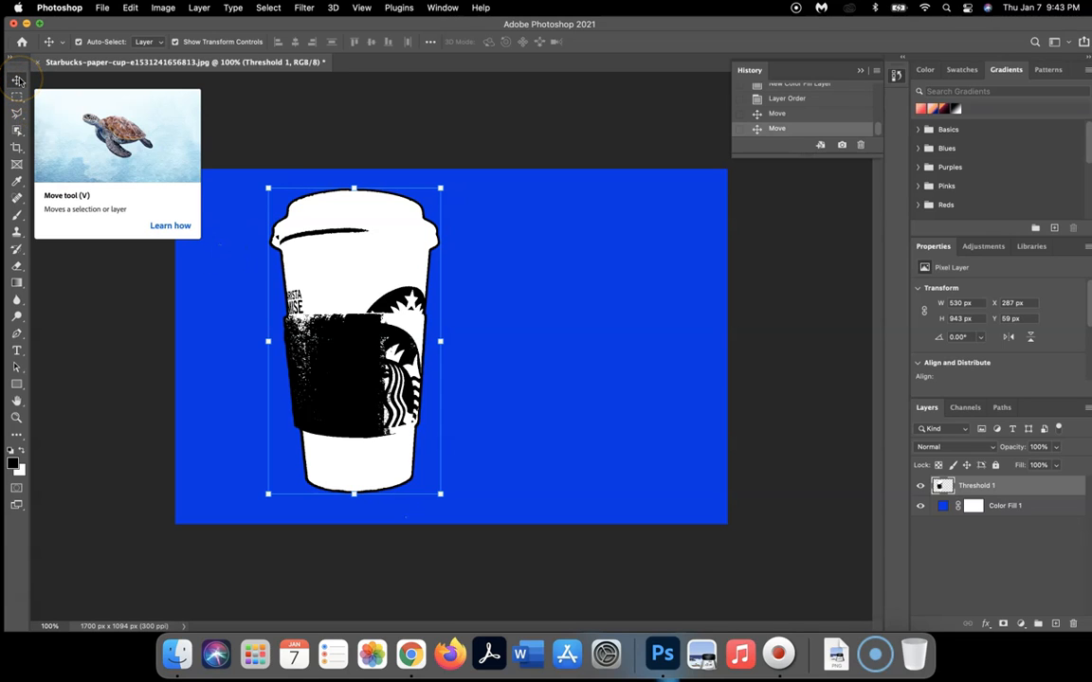
# Crop away the empty blue area right of the cup, leaving a canvas about 1153 by 1094 px.
pyautogui.click(17, 149)
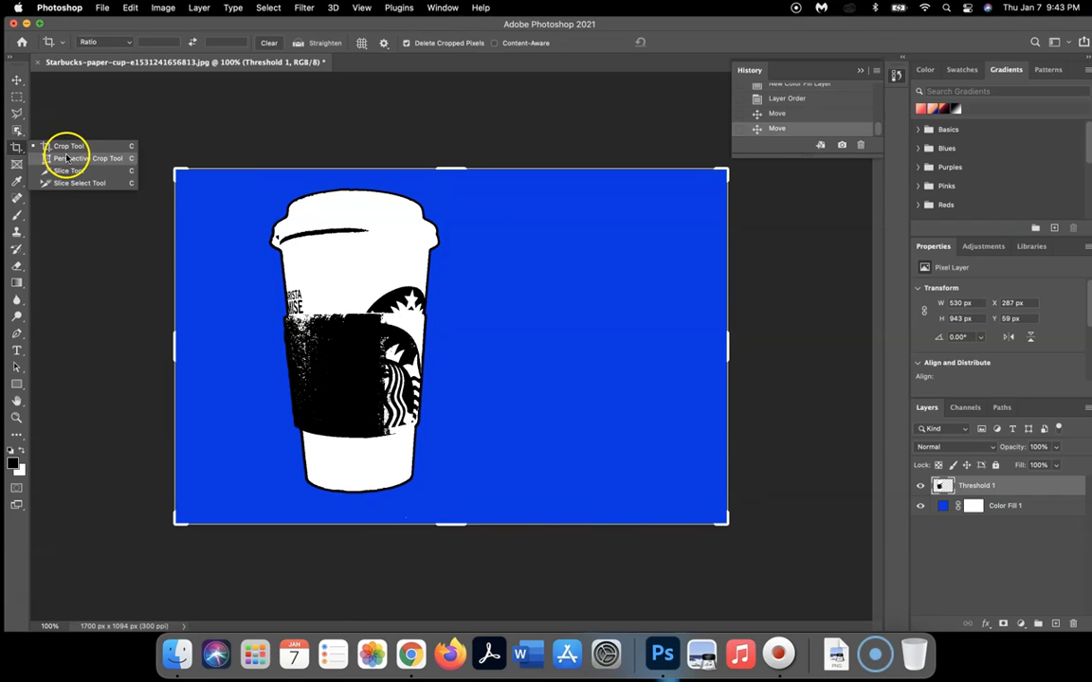
pyautogui.click(64, 147)
pyautogui.moveTo(732, 354); pyautogui.dragTo(640, 354)
pyautogui.doubleClick(491, 330)
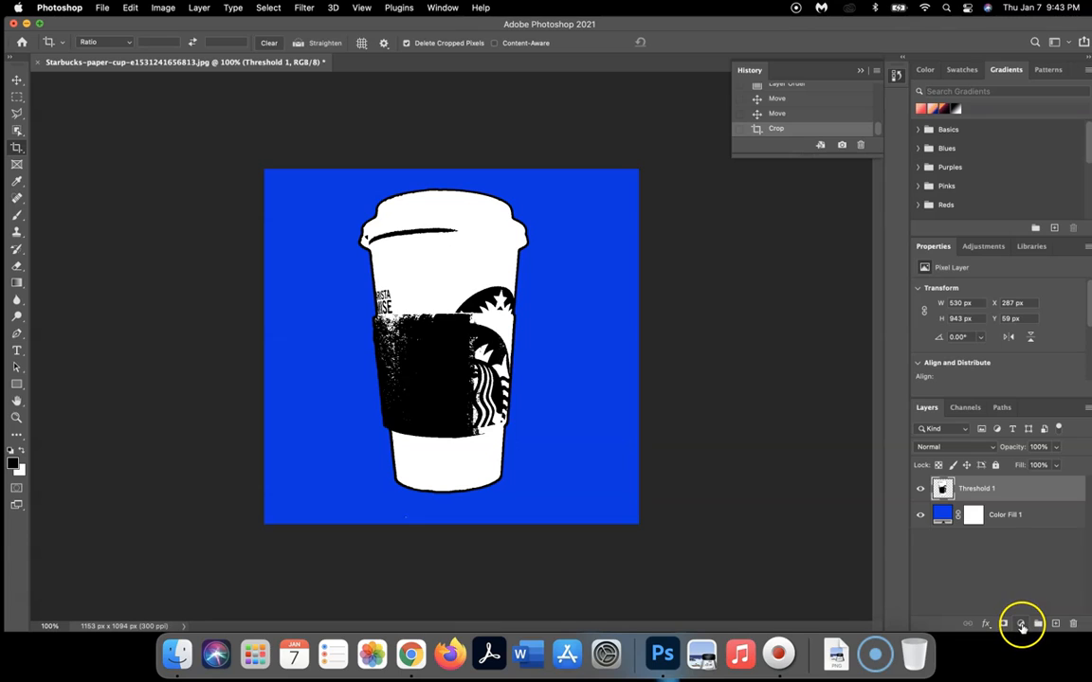
# Add a Gradient Map adjustment layer above the cup layer and set the gradient's black stop to green (#5cf350).
pyautogui.click(1021, 626)
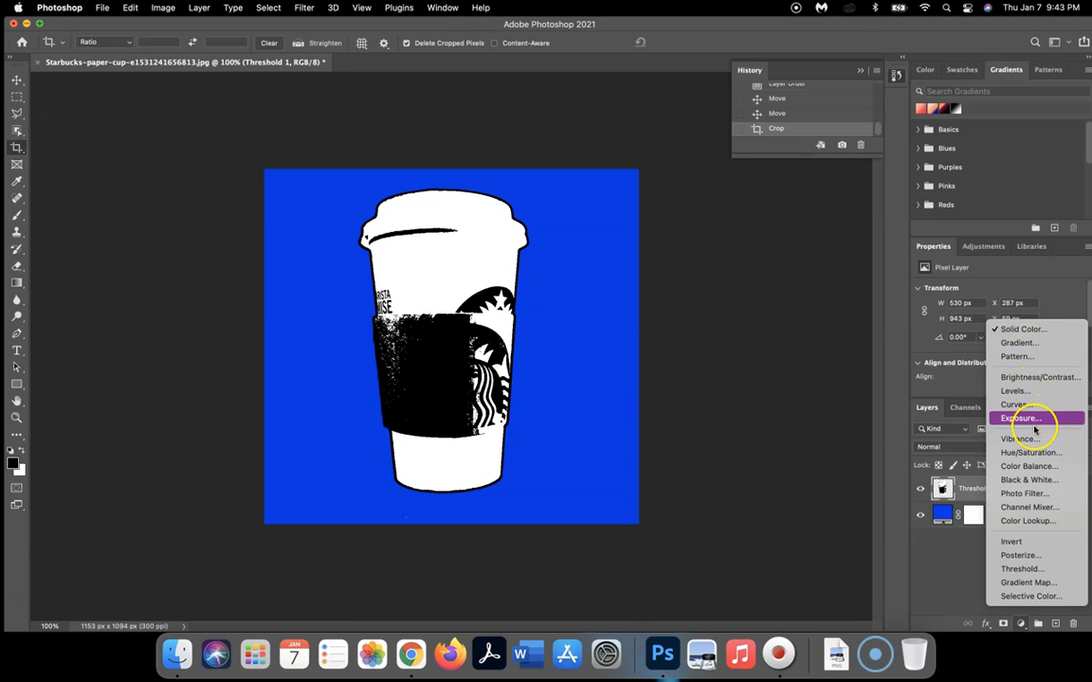
pyautogui.click(1054, 582)
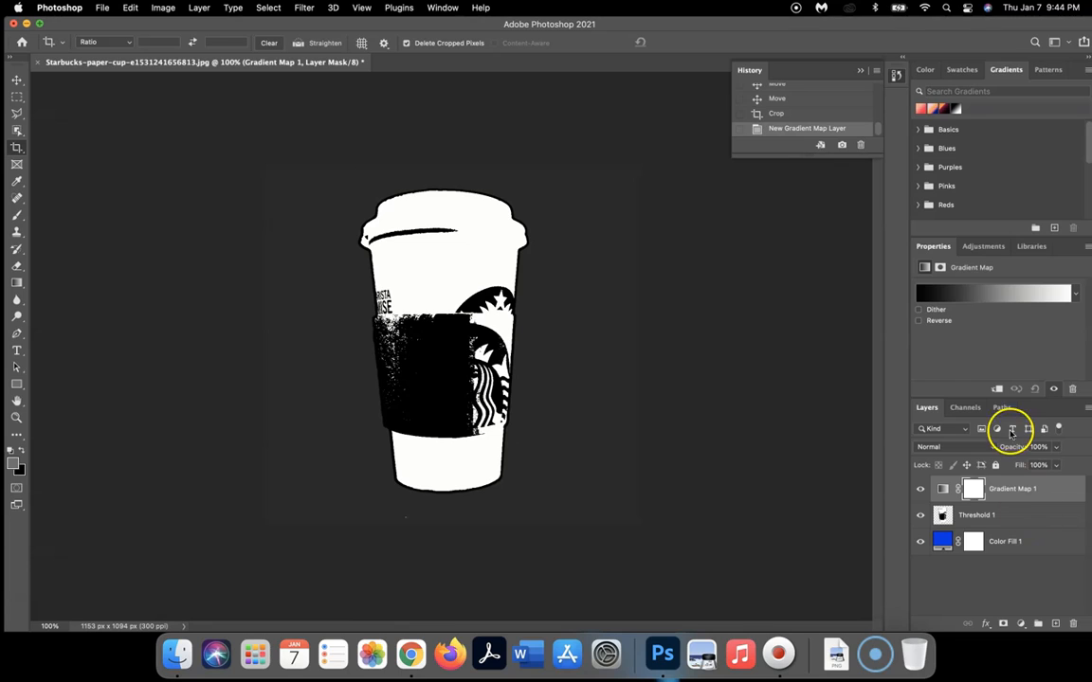
pyautogui.click(980, 296)
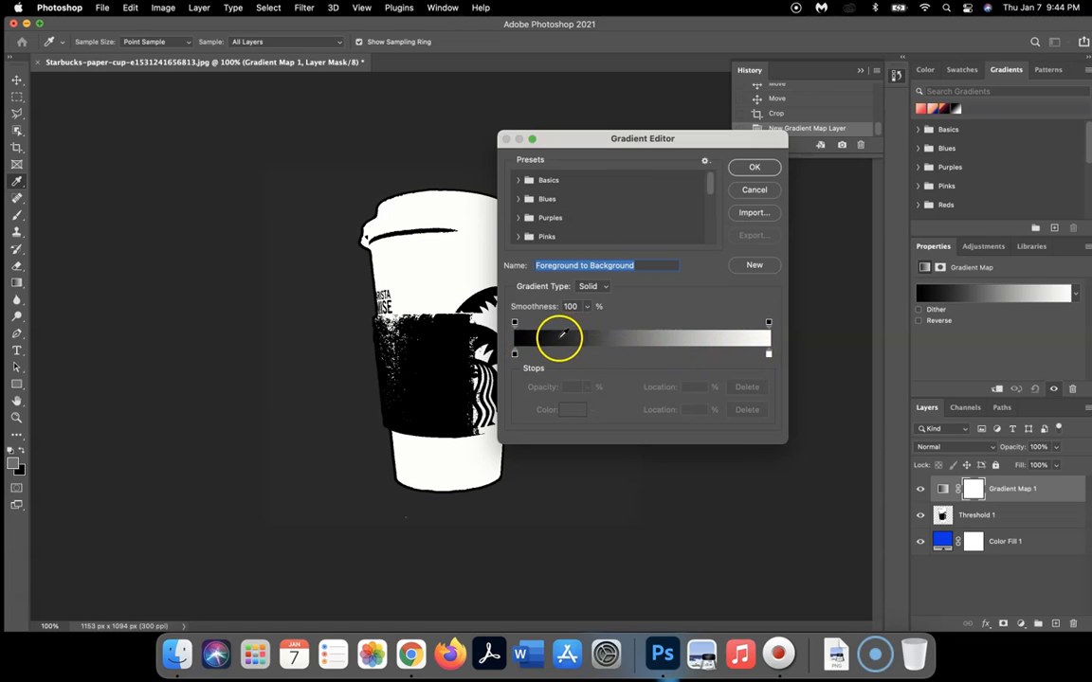
pyautogui.click(514, 357)
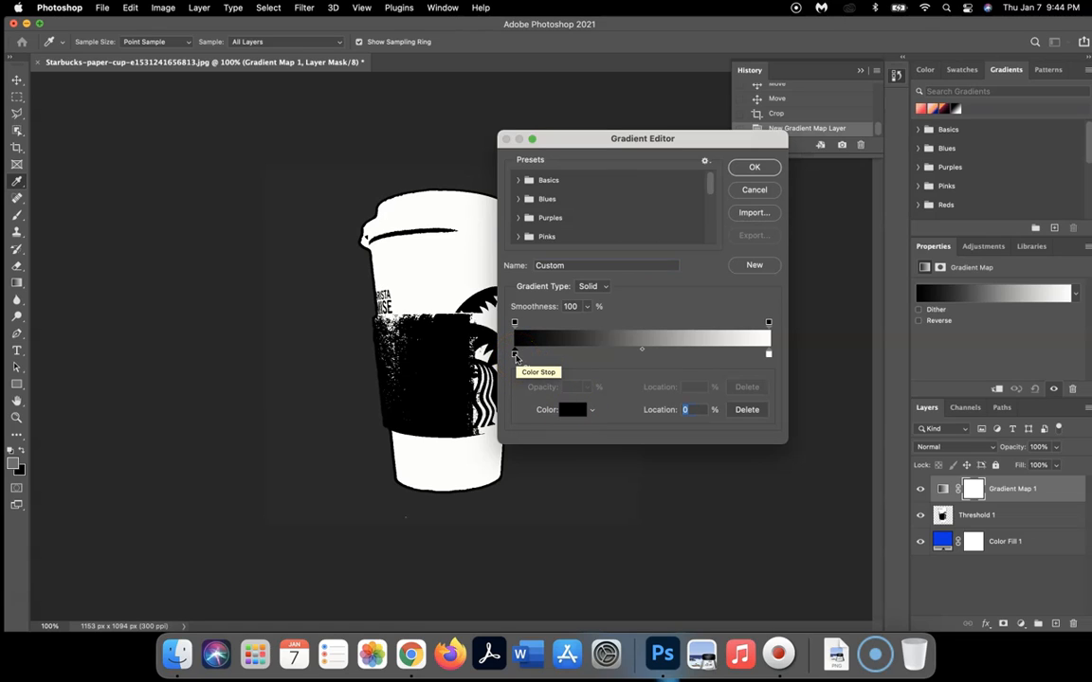
pyautogui.click(572, 411)
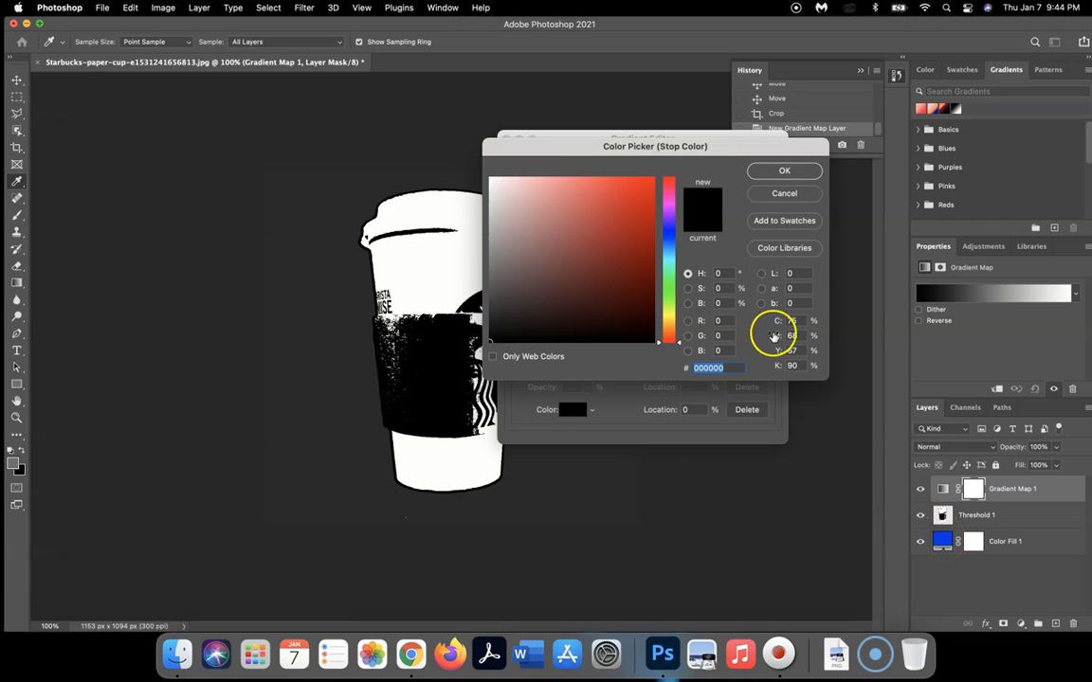
pyautogui.click(670, 289)
pyautogui.click(599, 186)
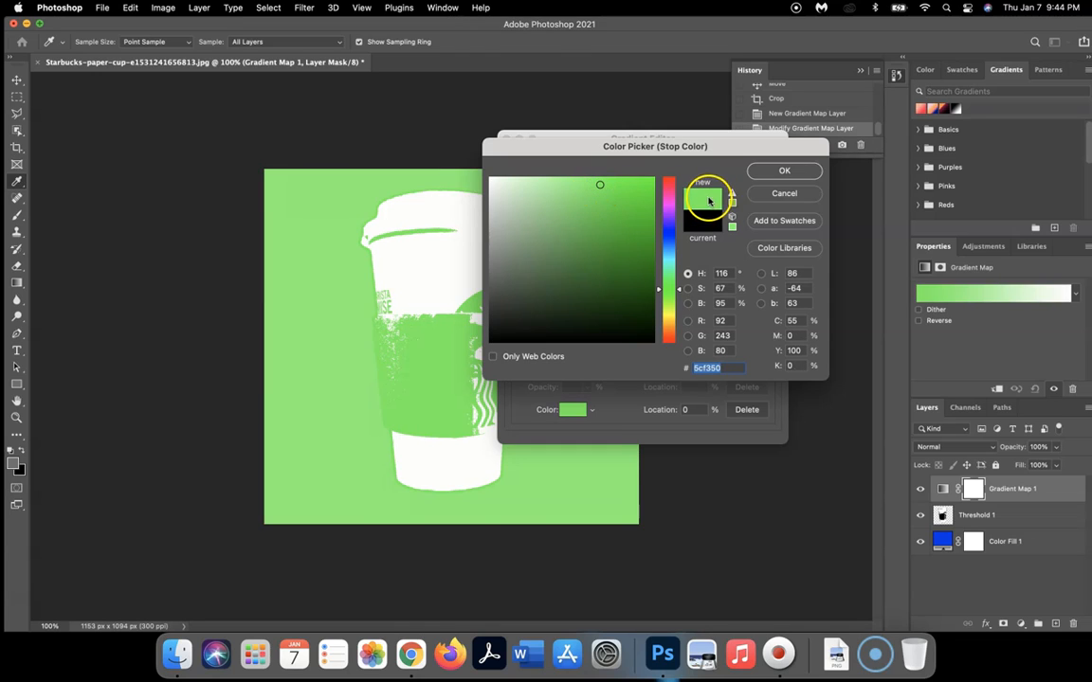
pyautogui.click(778, 171)
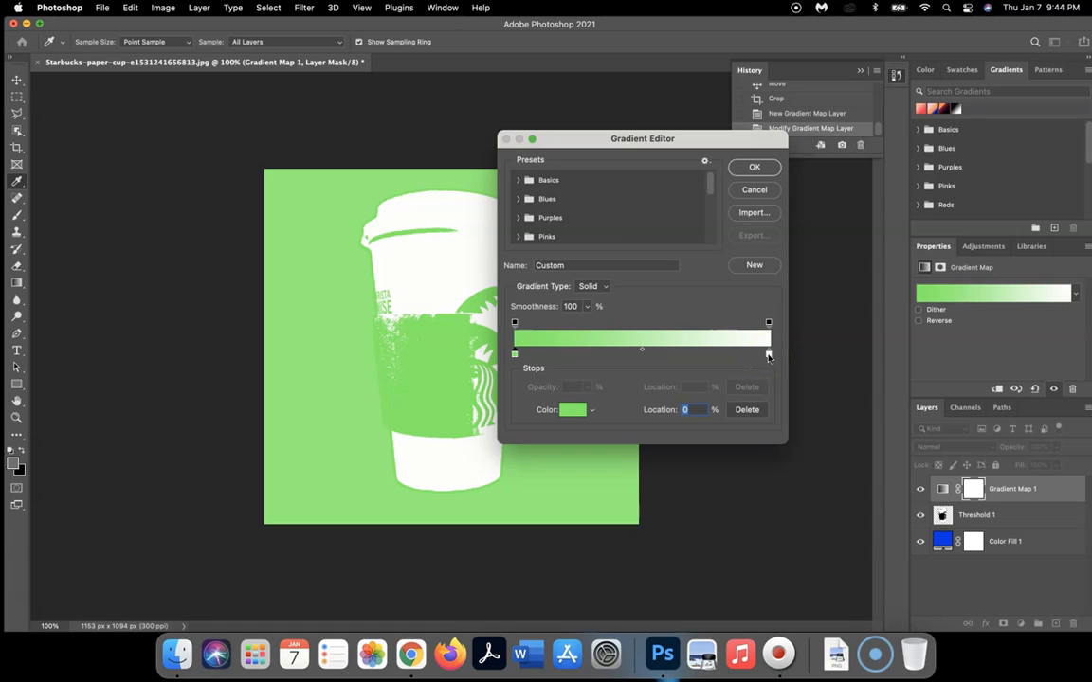
# Set the gradient's white stop at location 100% to golden orange (#cea501) and apply the gradient.
pyautogui.click(768, 356)
pyautogui.click(574, 409)
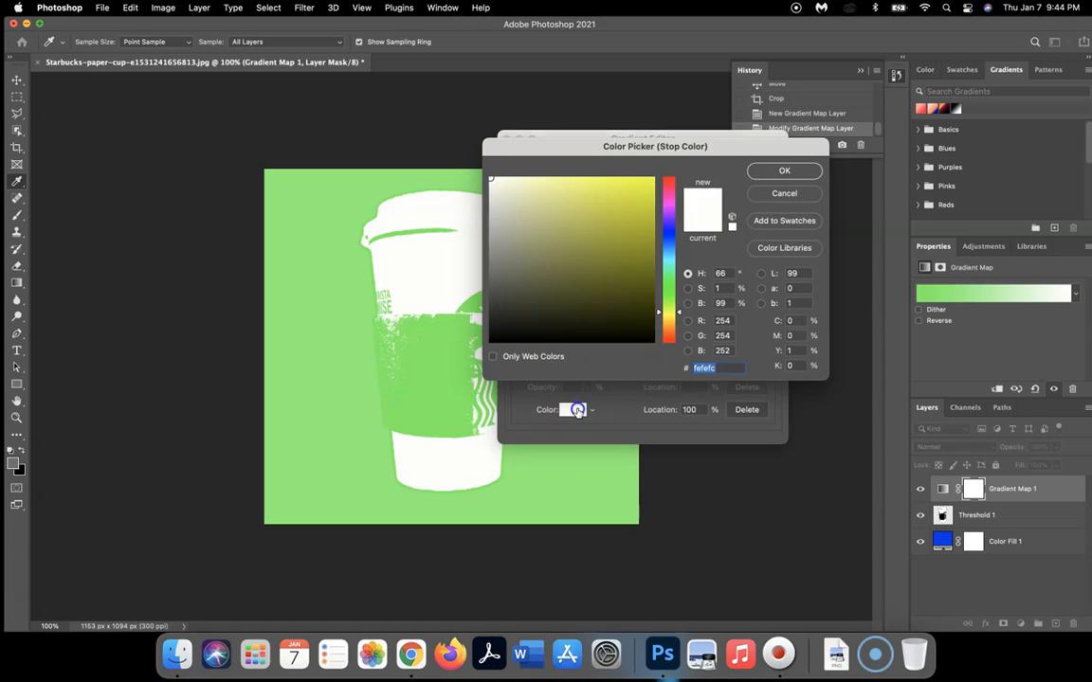
pyautogui.moveTo(665, 320)
pyautogui.mouseDown()
pyautogui.moveTo(672, 331)
pyautogui.moveTo(663, 315)
pyautogui.mouseUp()
pyautogui.moveTo(649, 209)
pyautogui.mouseDown()
pyautogui.moveTo(647, 185)
pyautogui.moveTo(652, 208)
pyautogui.mouseUp()
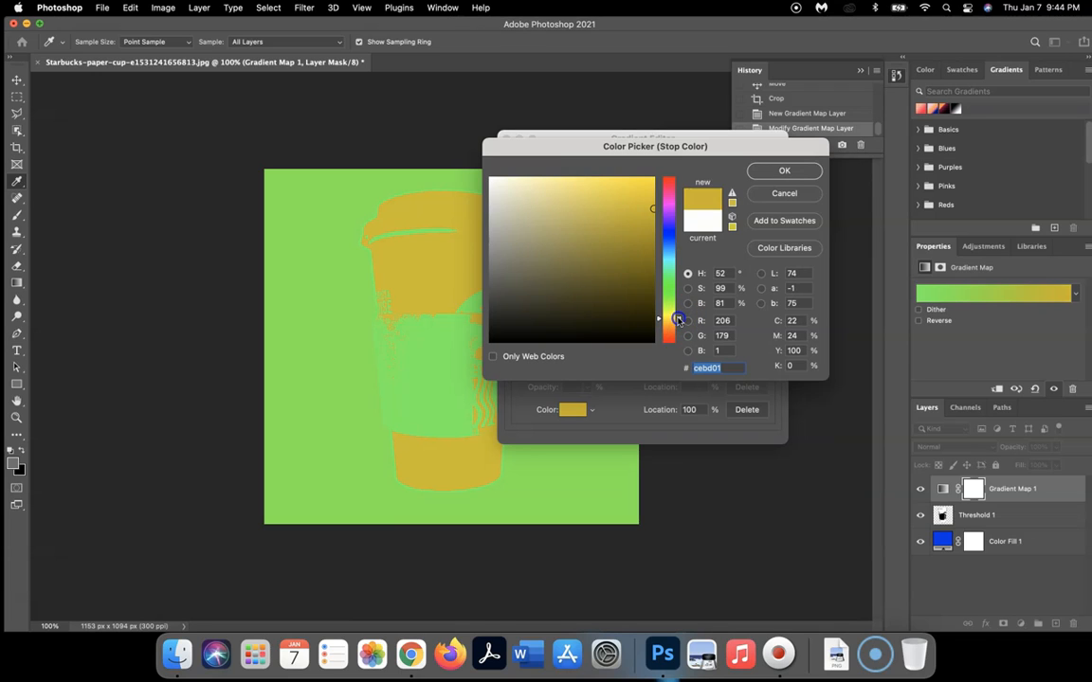
pyautogui.moveTo(678, 320); pyautogui.dragTo(679, 322)
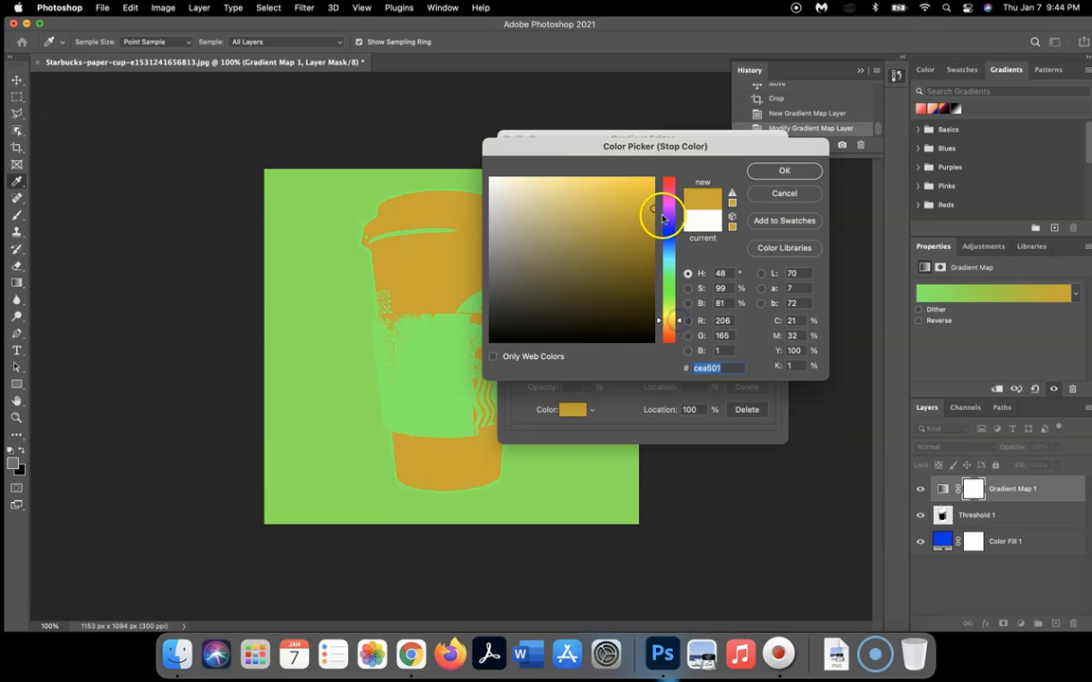
pyautogui.click(764, 172)
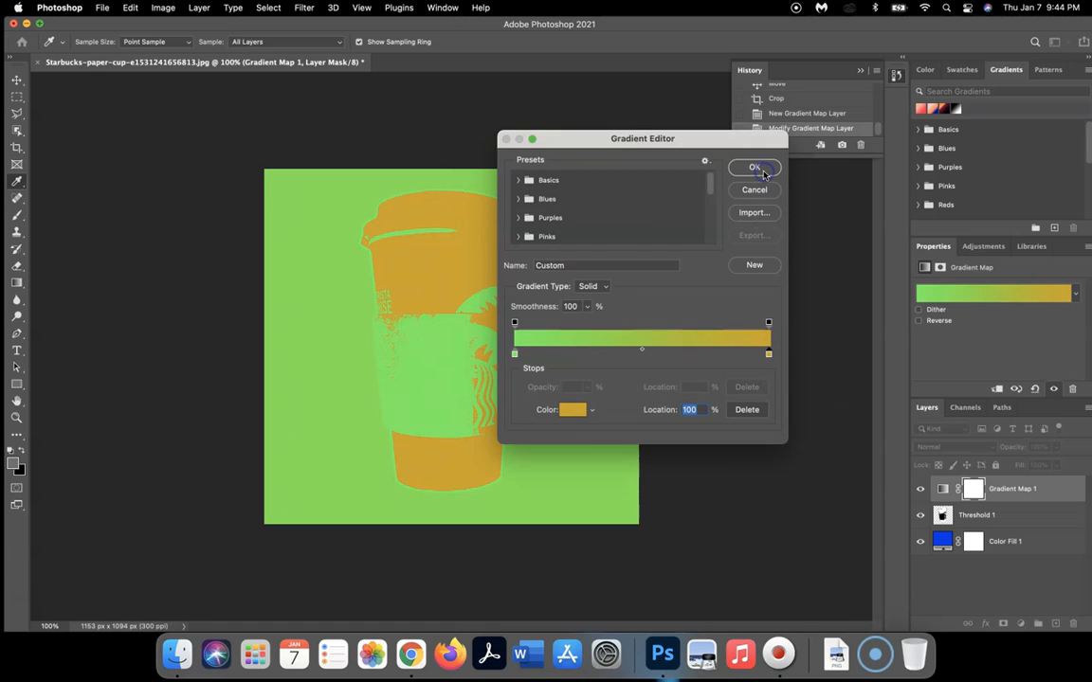
pyautogui.click(756, 168)
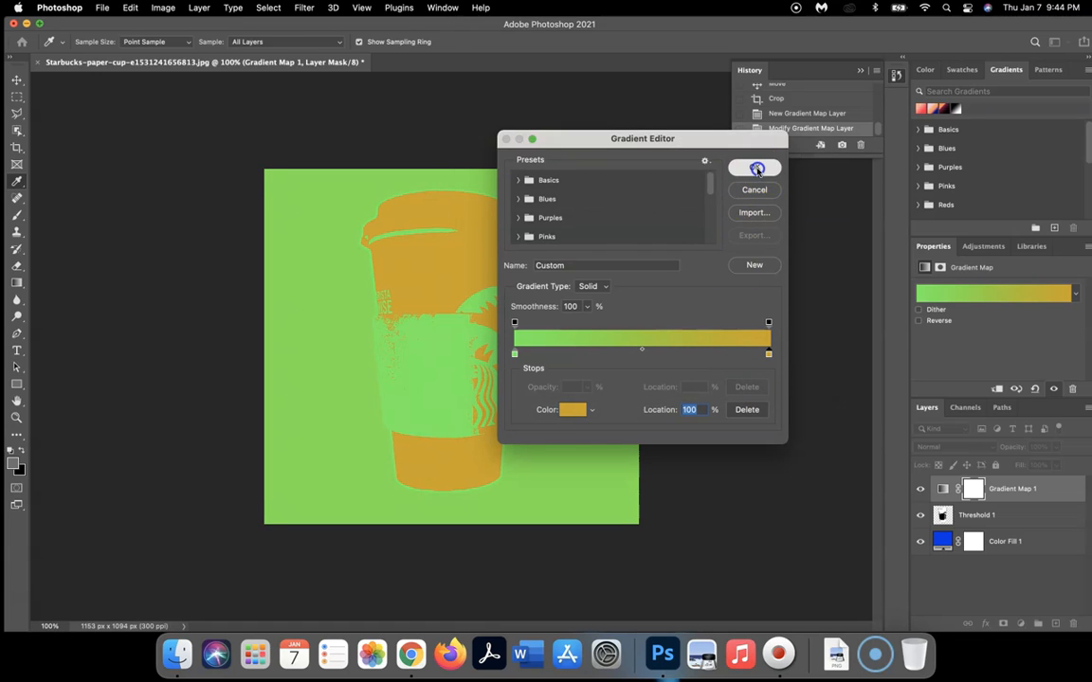
pyautogui.press('c')
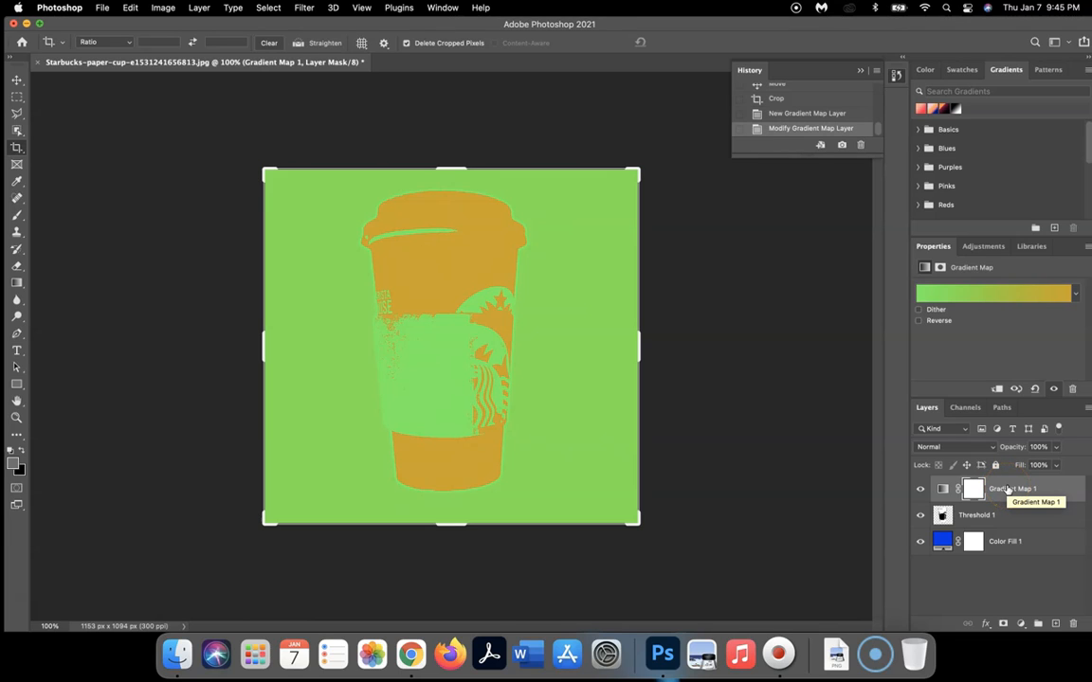
# Create a clipping mask so the Gradient Map 1 layer affects only the Threshold 1 cup layer.
pyautogui.rightClick(1007, 489)
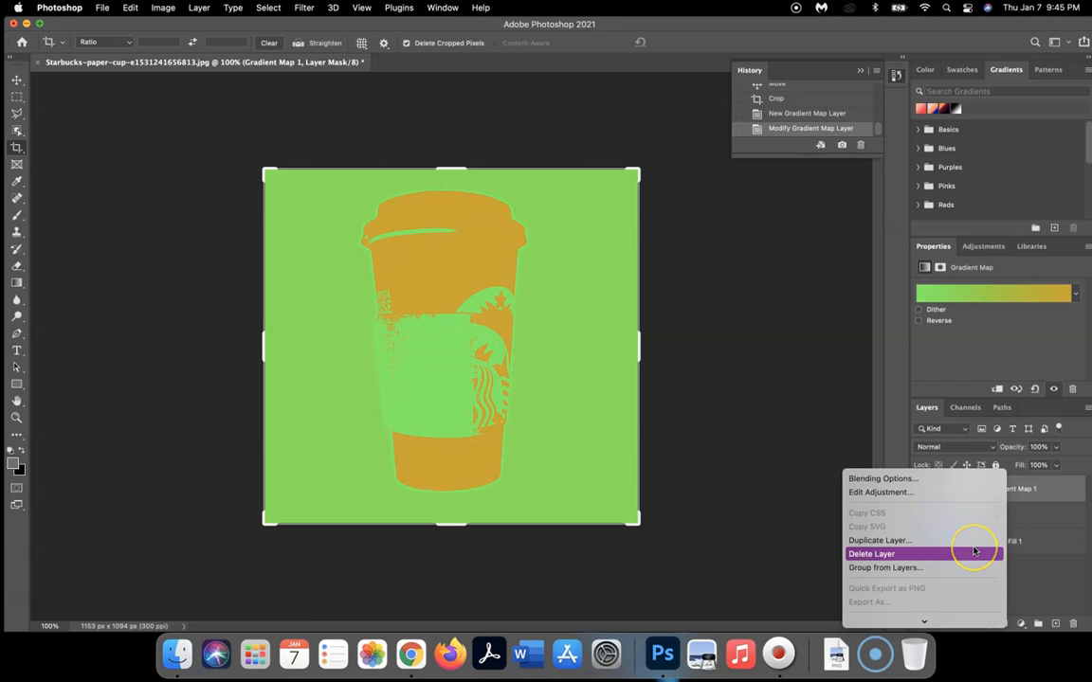
pyautogui.scroll(-3, 974, 548)
pyautogui.scroll(-8, 973, 551)
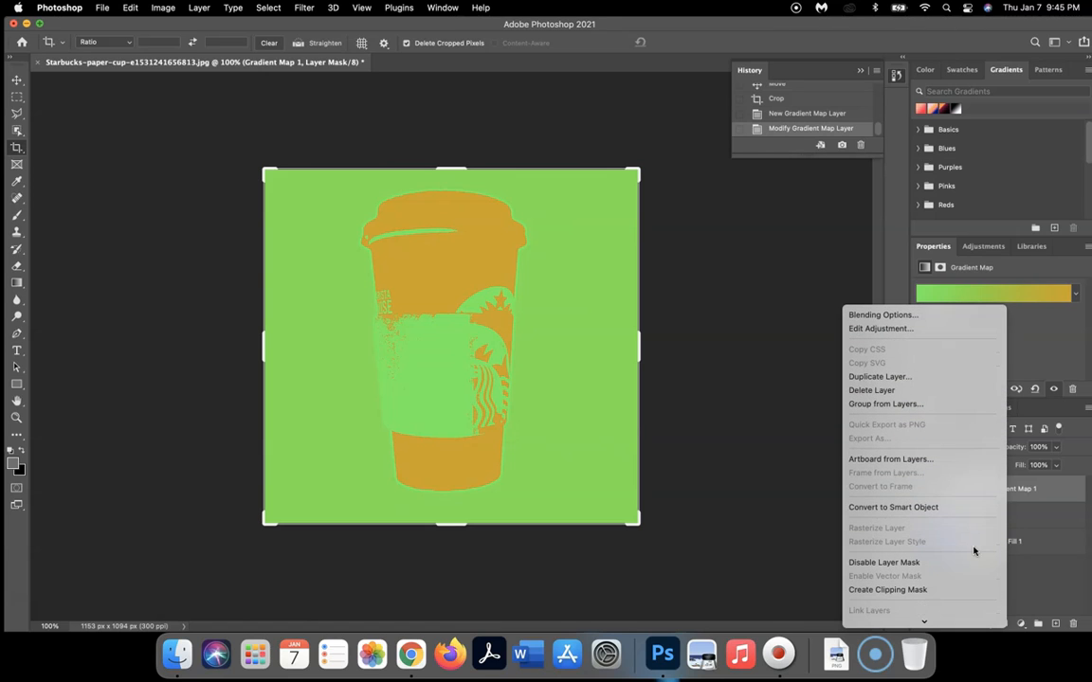
pyautogui.scroll(-5, 974, 551)
pyautogui.scroll(-7, 973, 551)
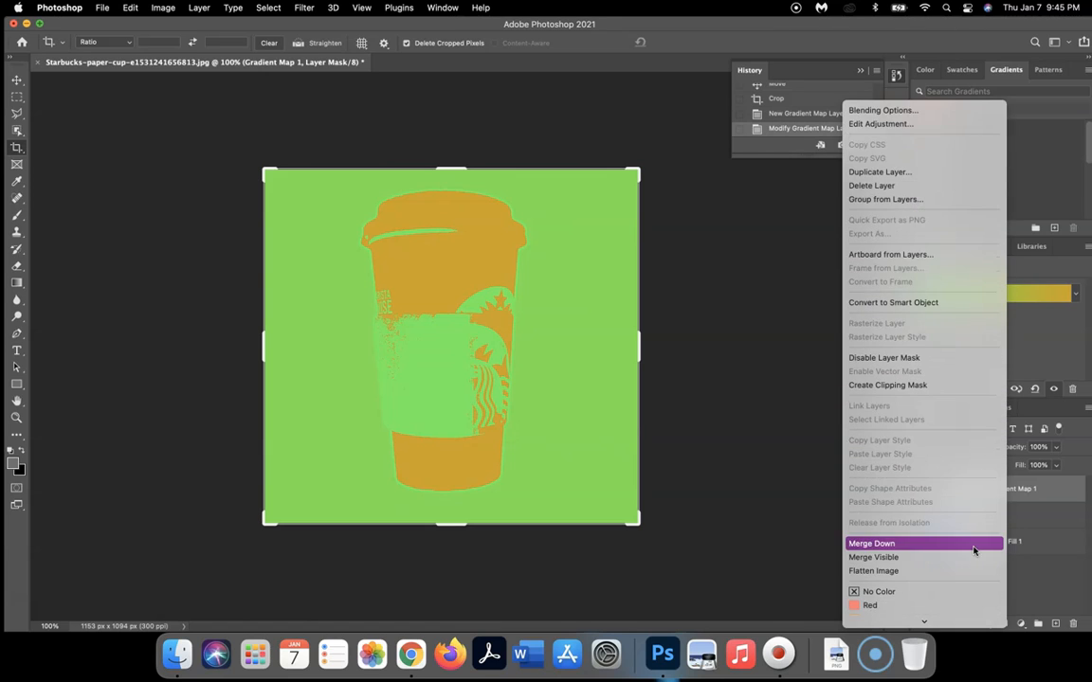
pyautogui.click(925, 386)
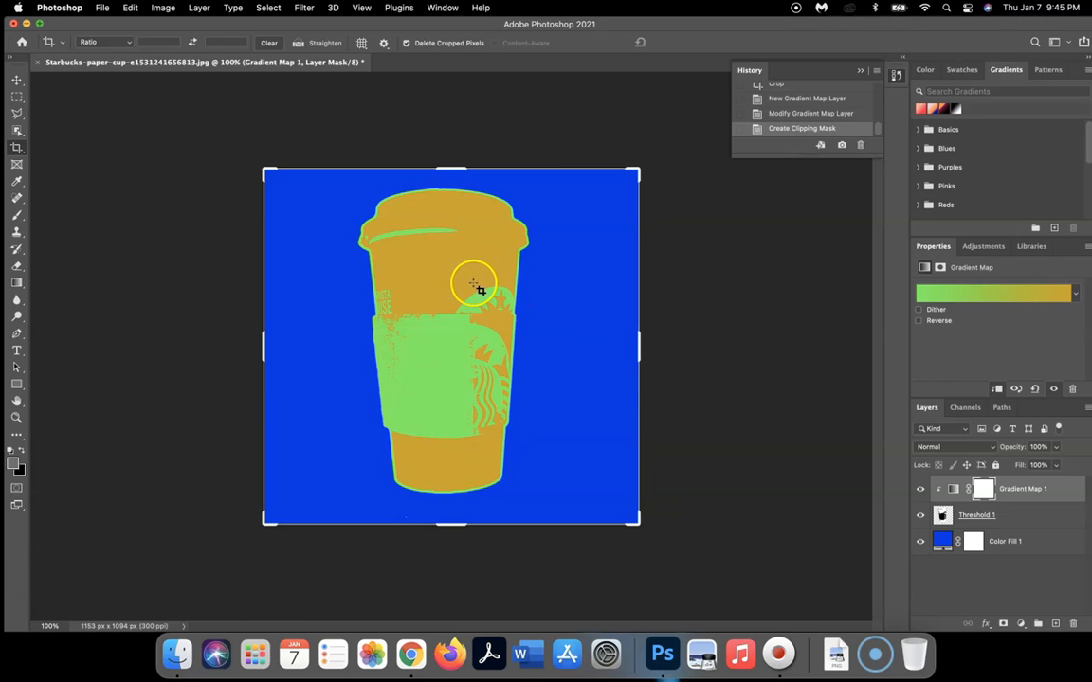
# Merge all visible layers into a single layer and deselect it.
pyautogui.click(17, 80)
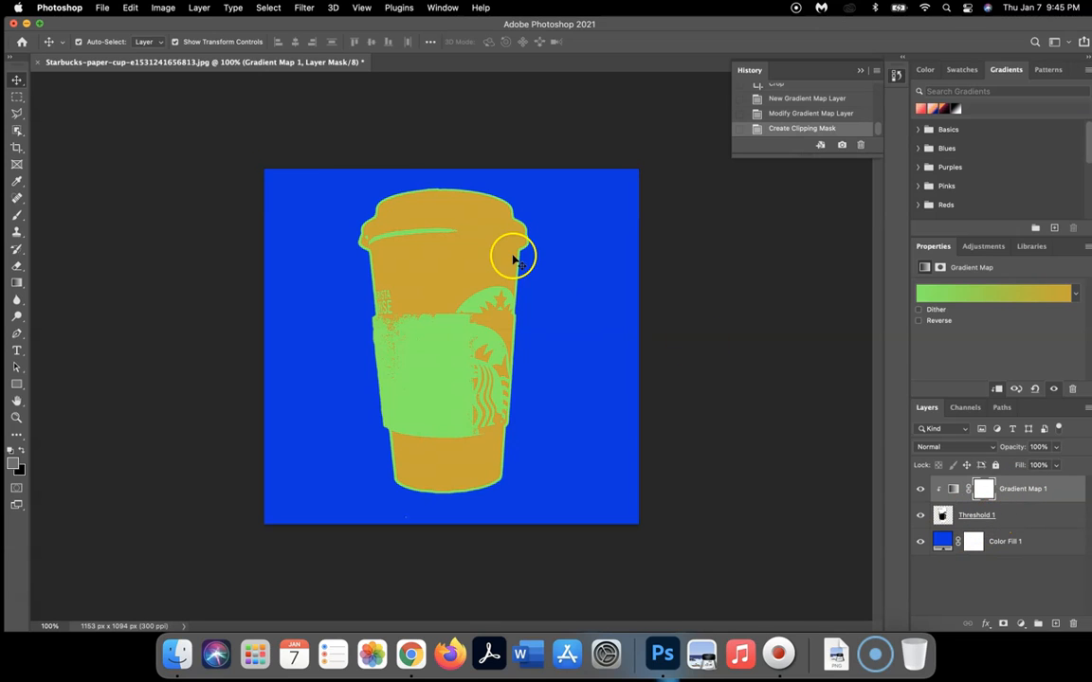
pyautogui.click(199, 8)
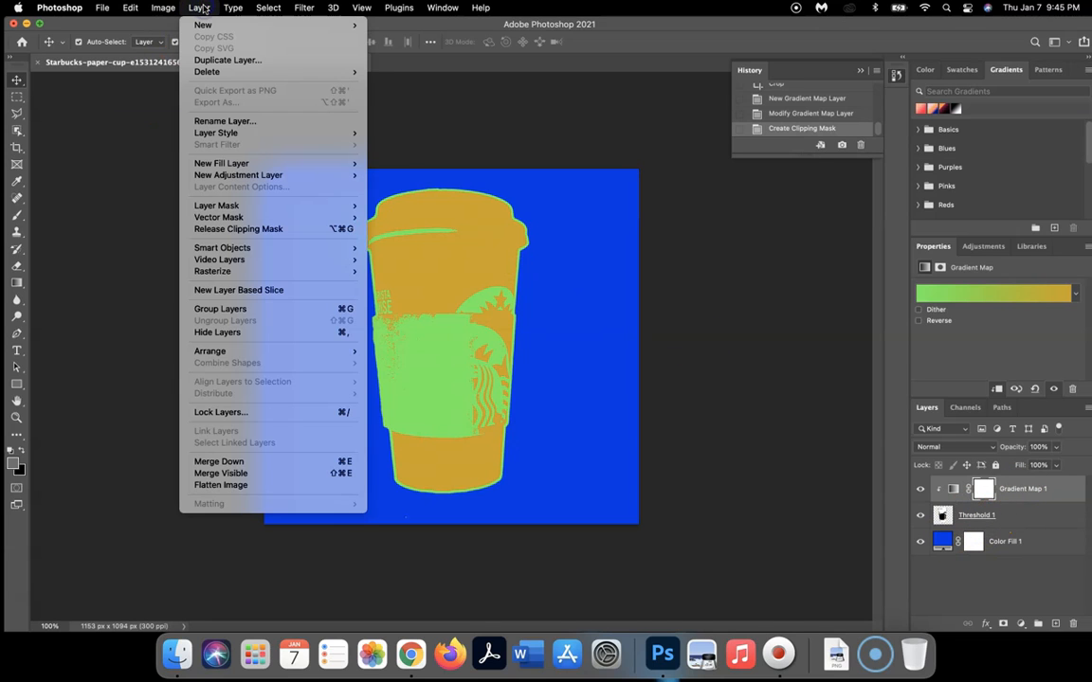
pyautogui.click(232, 474)
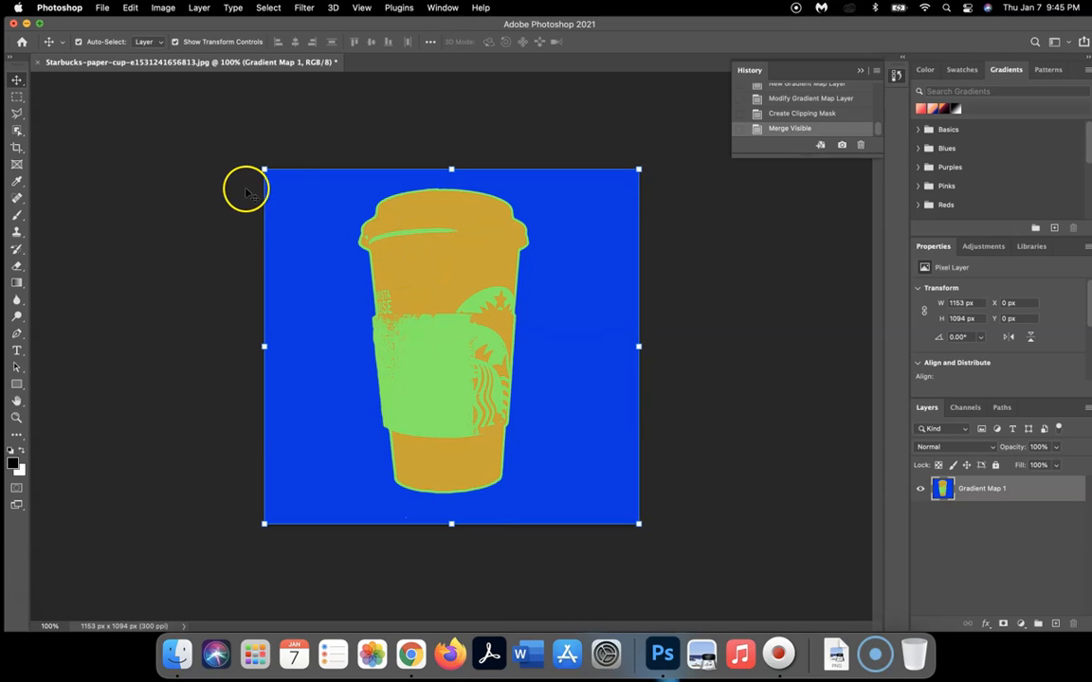
pyautogui.click(102, 122)
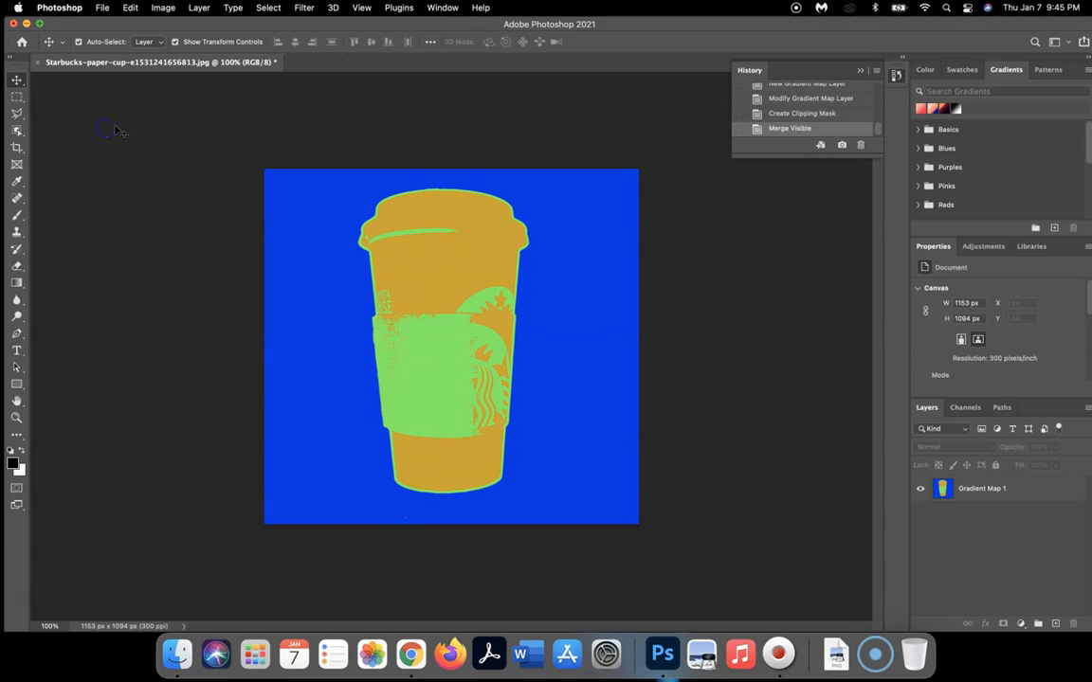
# Create a new document 13 inches wide and 13 inches high at 300 pixels per inch.
pyautogui.click(102, 8)
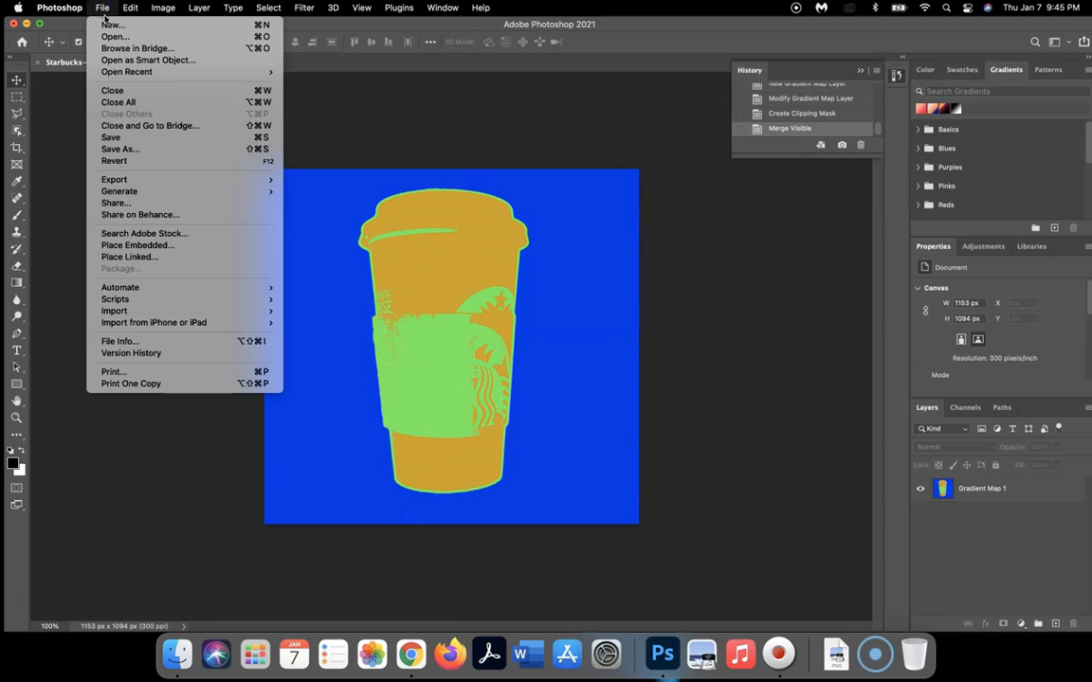
pyautogui.click(109, 25)
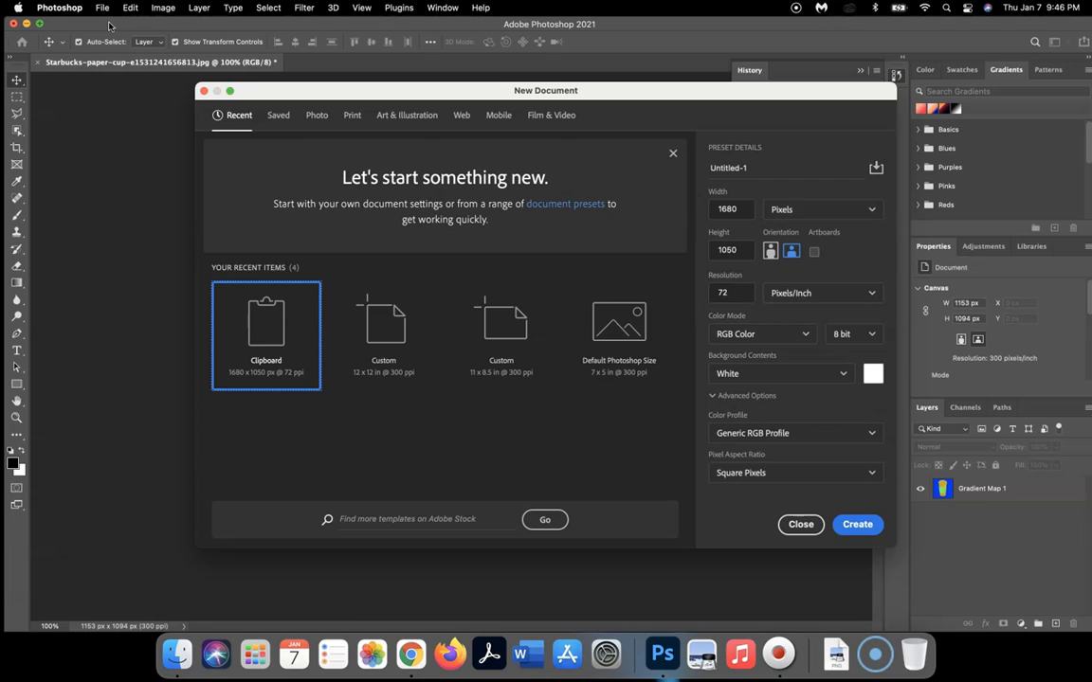
pyautogui.click(815, 208)
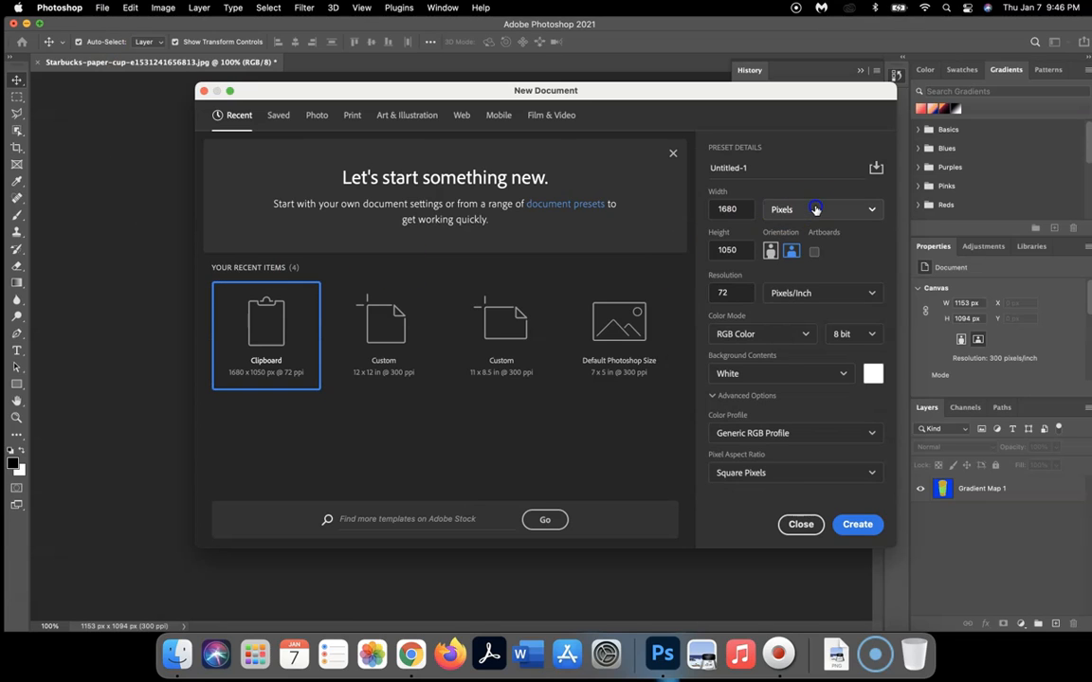
pyautogui.click(804, 253)
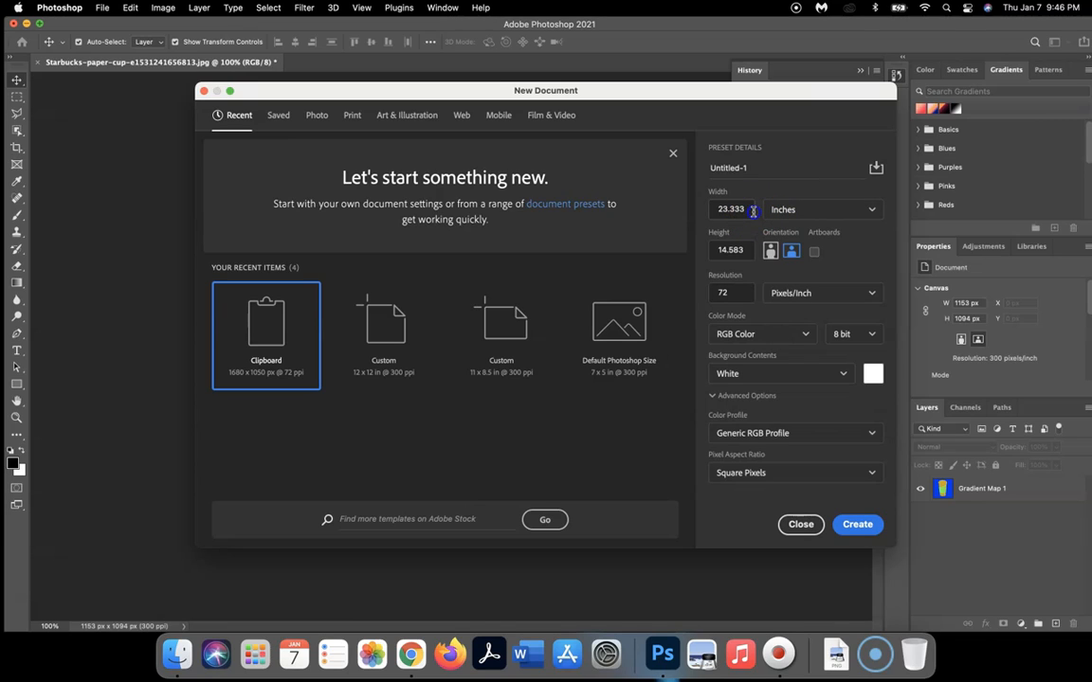
pyautogui.click(750, 209)
pyautogui.click(731, 251)
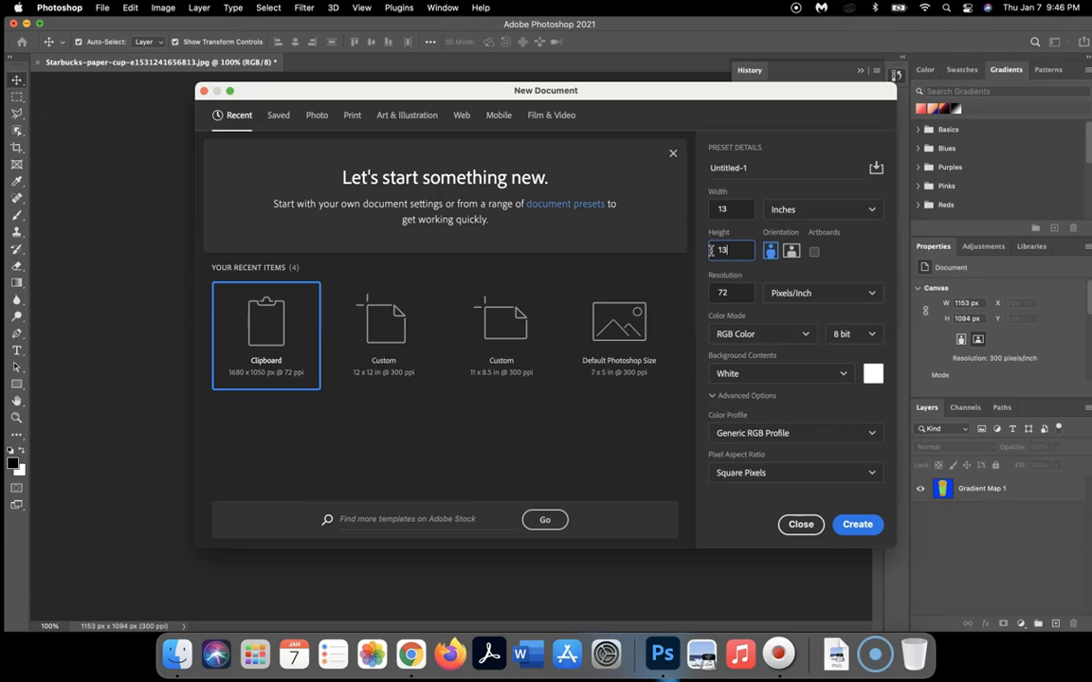
pyautogui.click(739, 293)
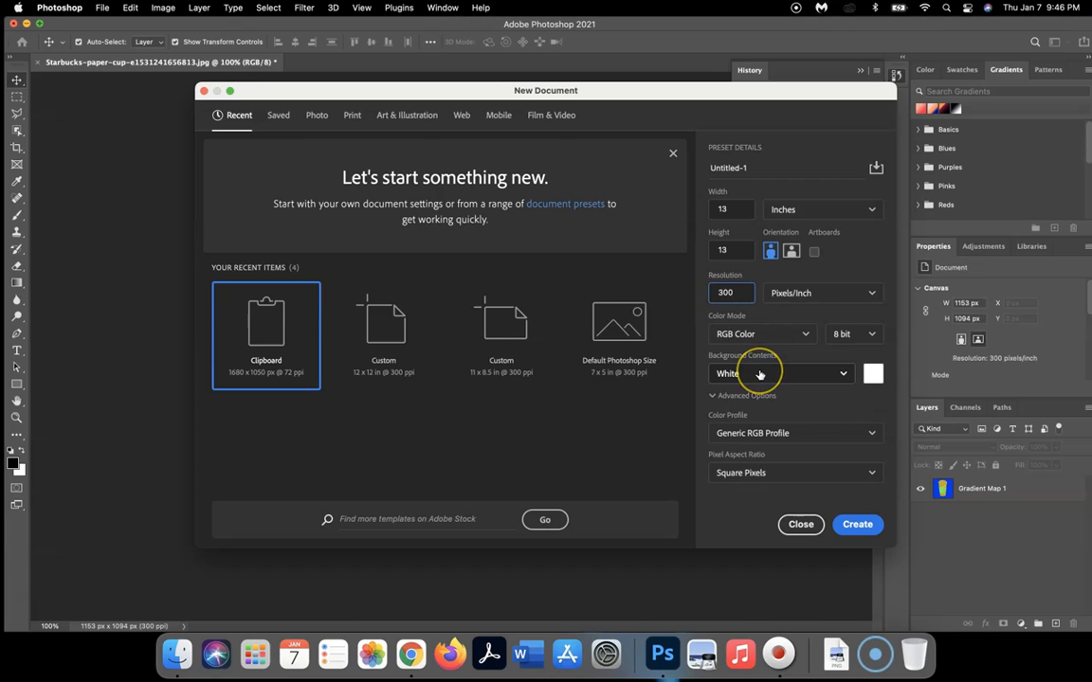
pyautogui.click(857, 524)
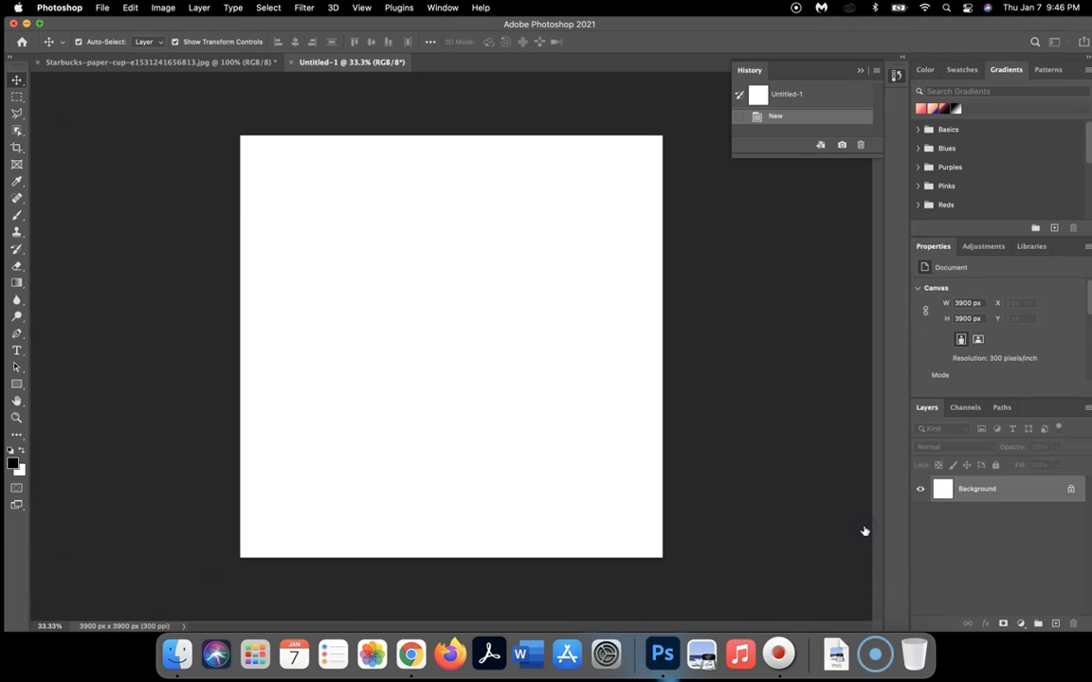
# Copy the merged cup layer into the blank Untitled-1 document with the Move tool, accept the color conversion, and place it in the canvas's upper-left area.
pyautogui.click(196, 63)
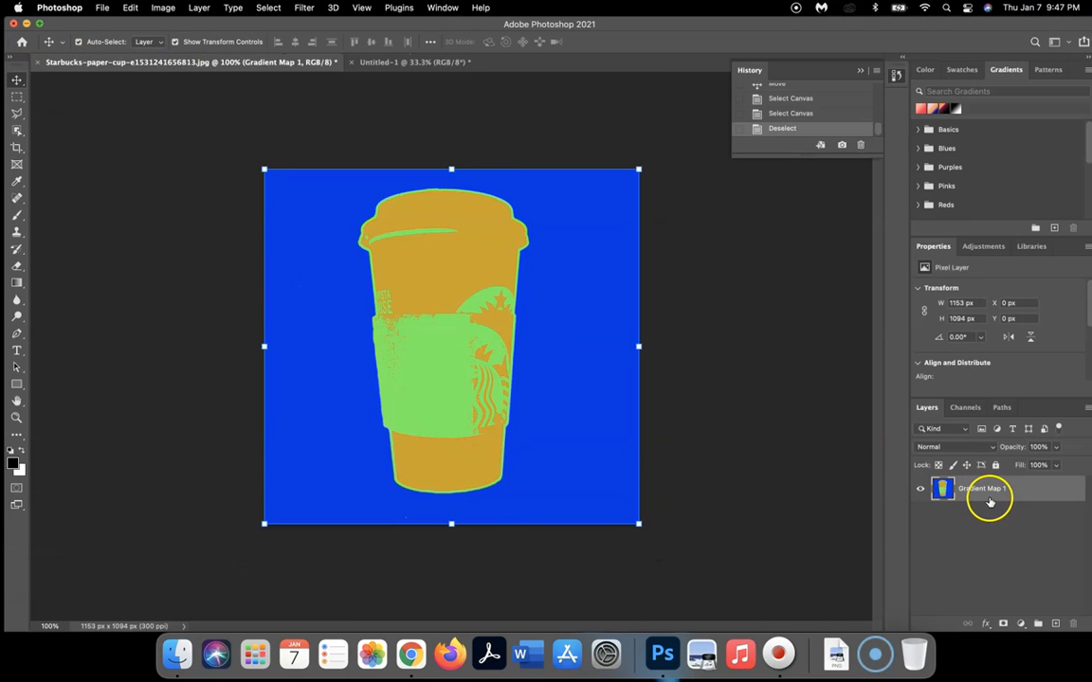
pyautogui.click(989, 500)
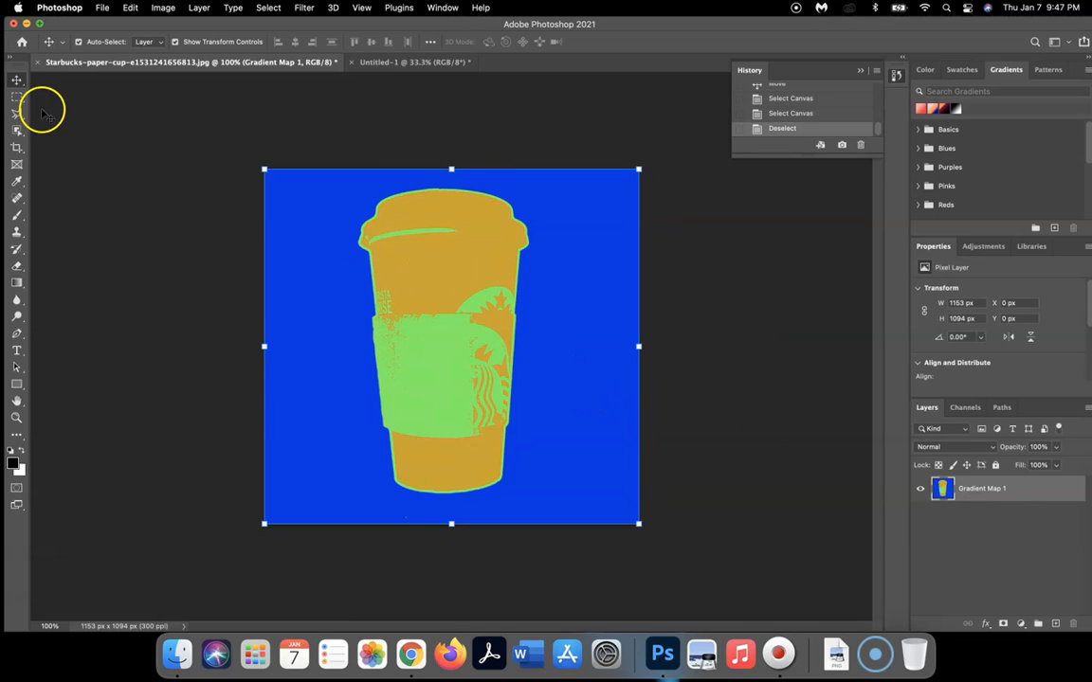
pyautogui.click(16, 82)
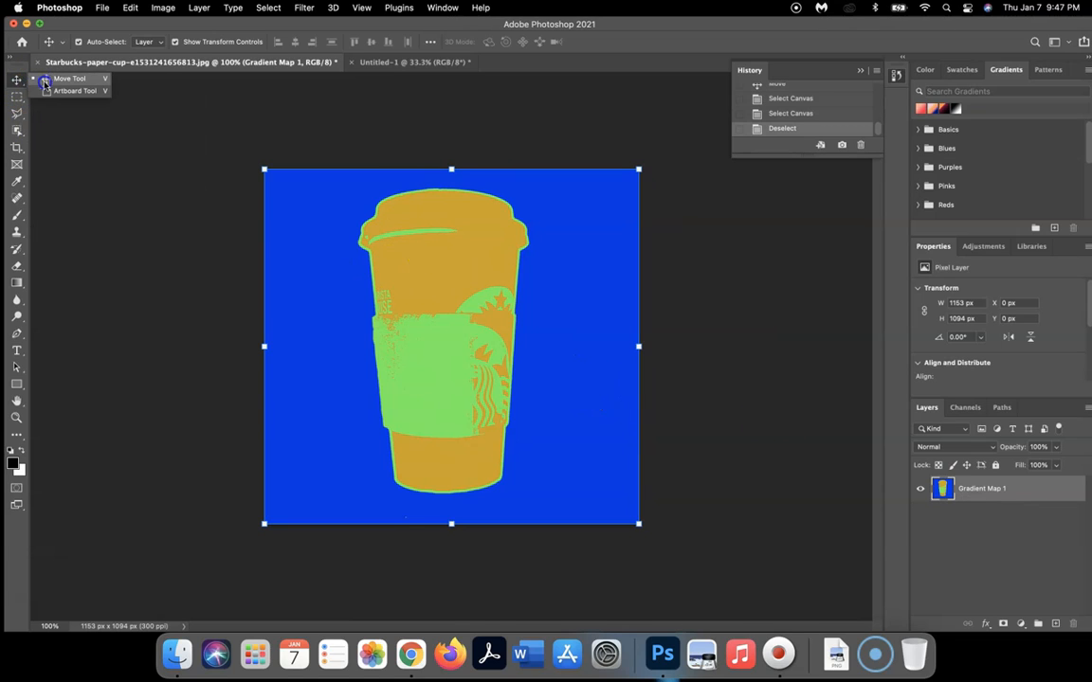
pyautogui.click(47, 80)
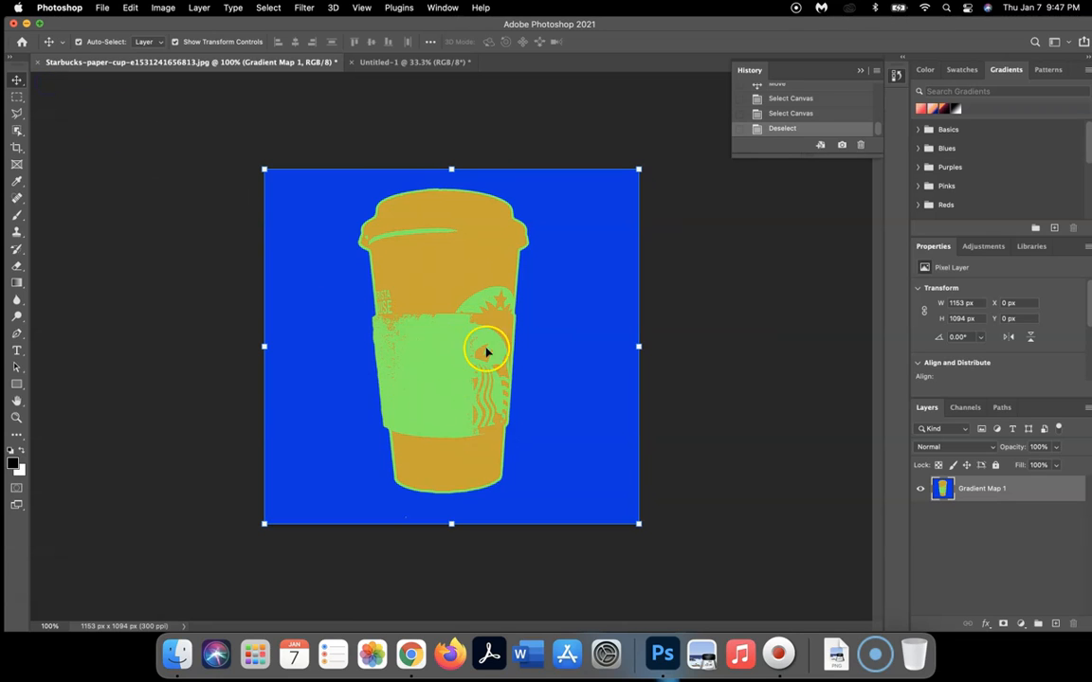
pyautogui.moveTo(458, 389); pyautogui.dragTo(434, 58)
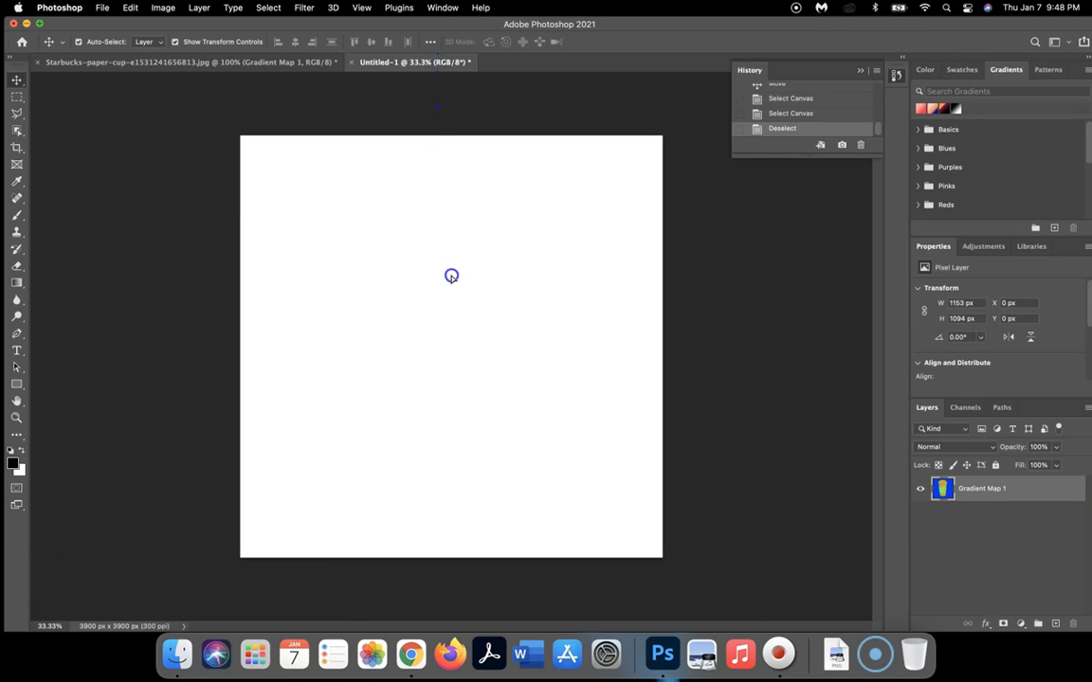
pyautogui.moveTo(453, 421); pyautogui.dragTo(452, 420)
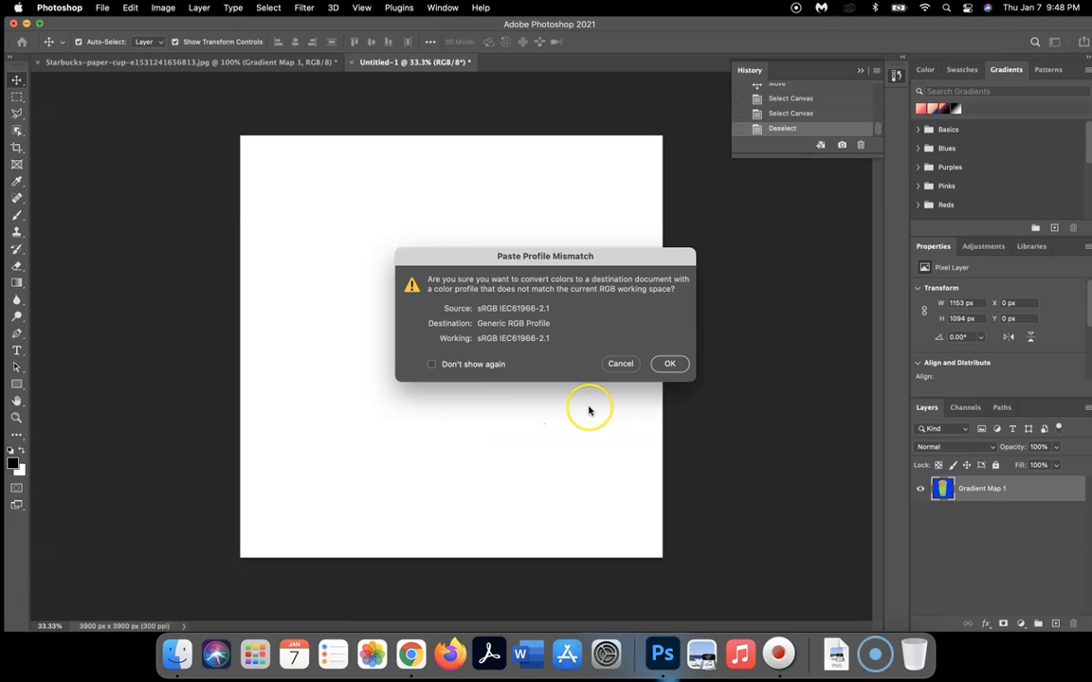
pyautogui.click(667, 364)
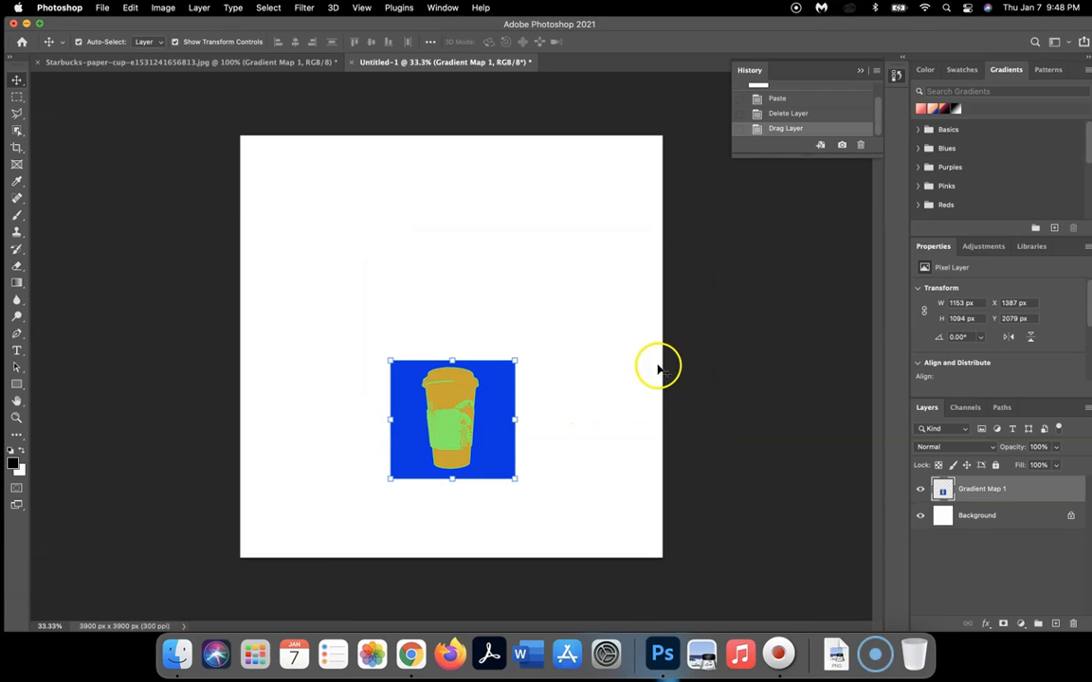
pyautogui.moveTo(474, 397); pyautogui.dragTo(417, 233)
pyautogui.click(441, 442)
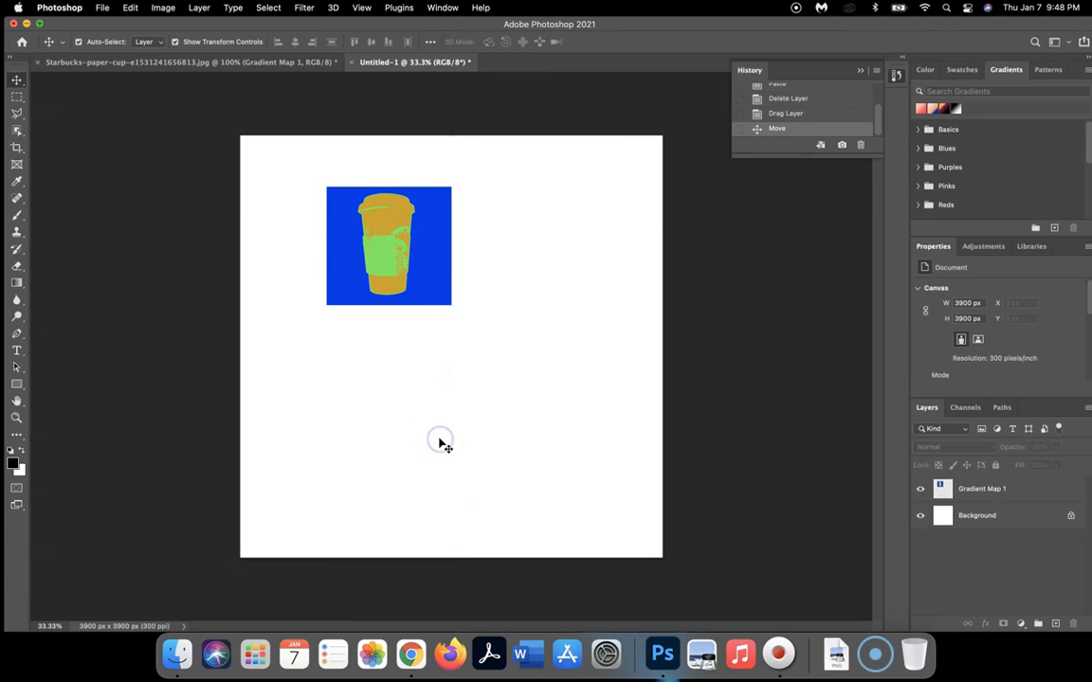
# Return to the Starbucks cup document and undo its history back to the clipping mask, restoring the separate layers.
pyautogui.click(256, 64)
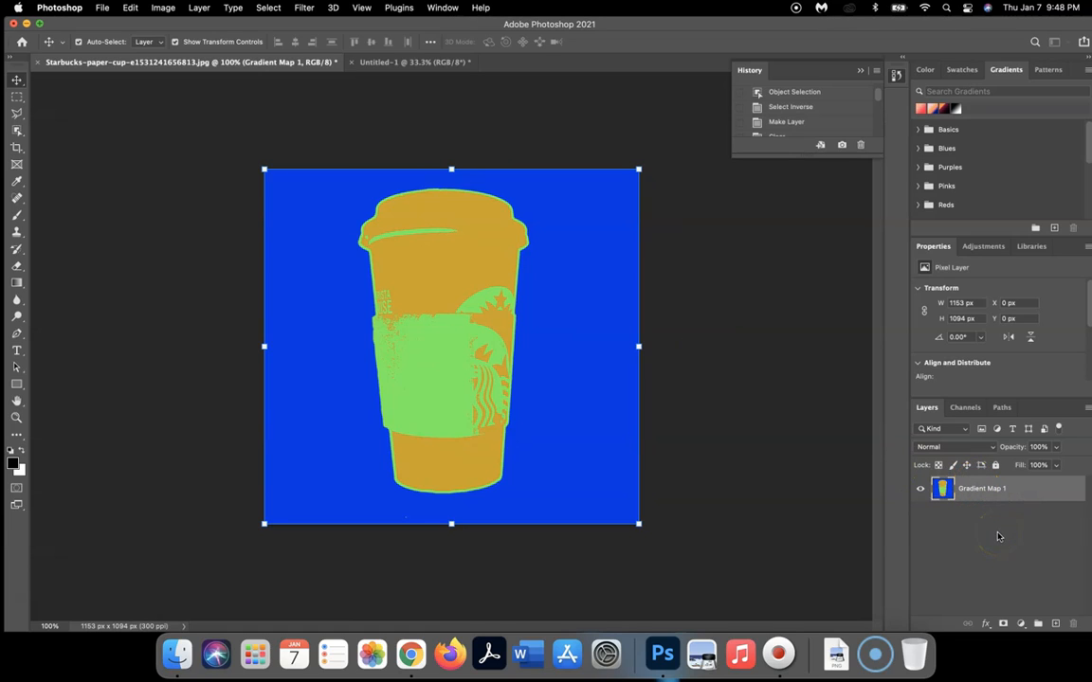
pyautogui.press('super+z')
pyautogui.press('super+z')
pyautogui.press('super+z')
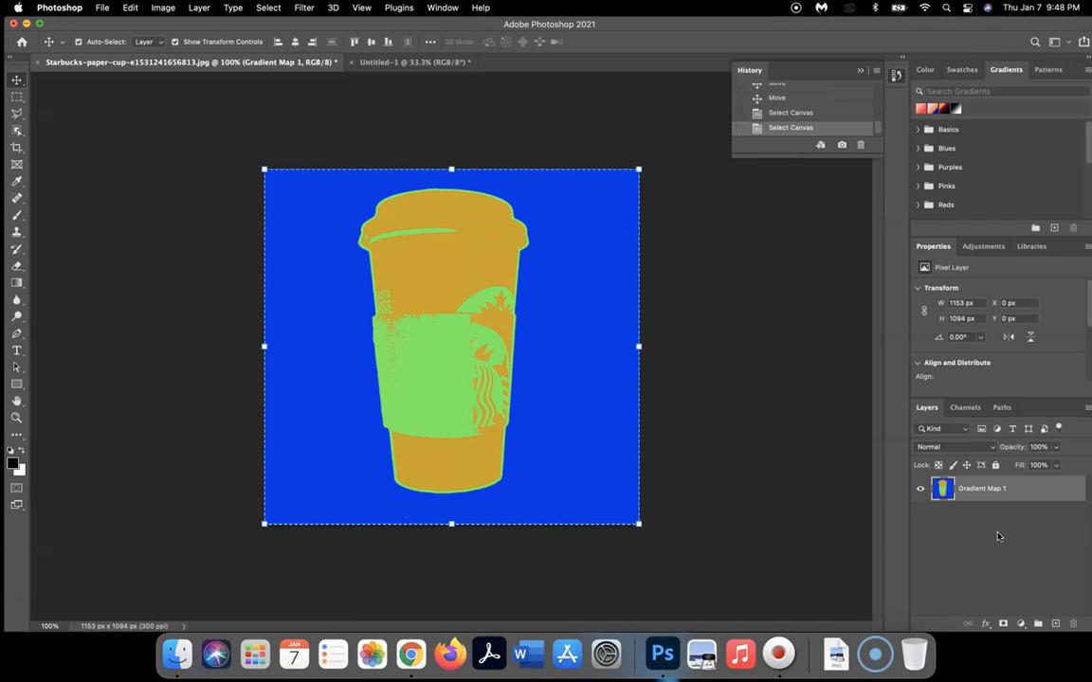
pyautogui.press('super+z')
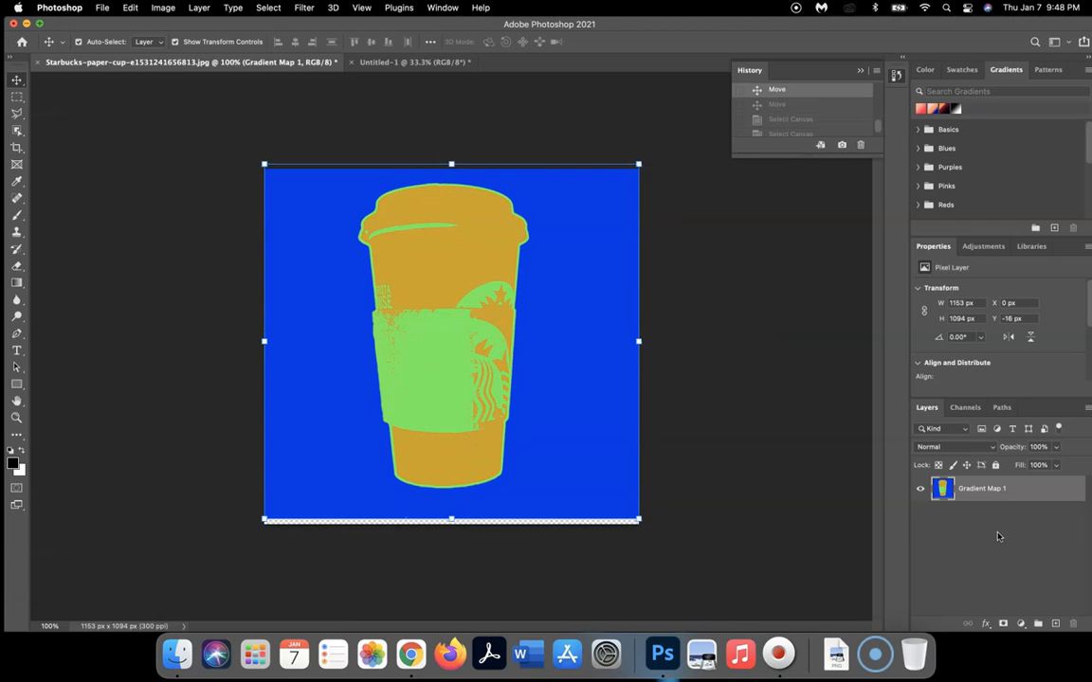
pyautogui.press('super+z')
pyautogui.press('super+z')
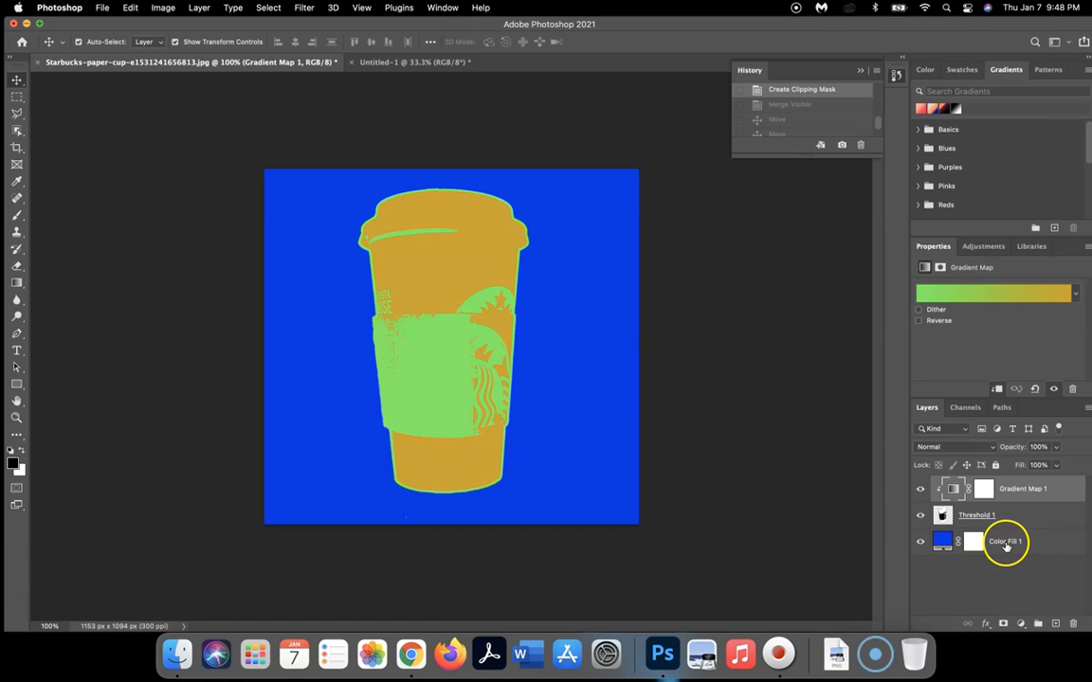
# Change the Color Fill 1 background layer's color to yellow (#e8d008).
pyautogui.click(944, 545)
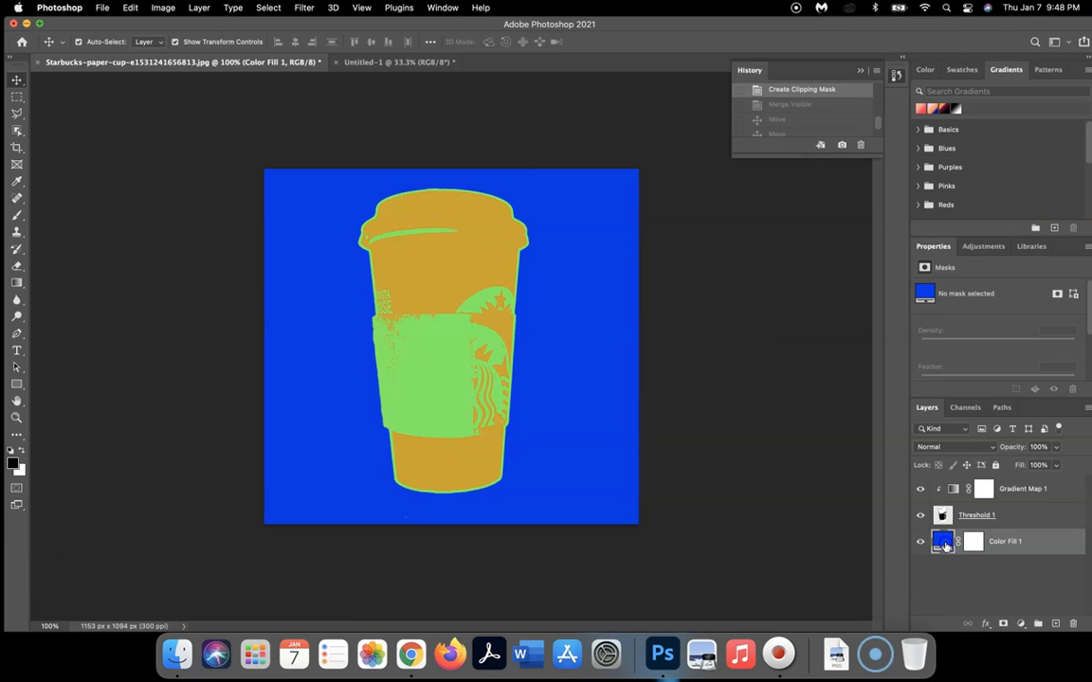
pyautogui.doubleClick(944, 546)
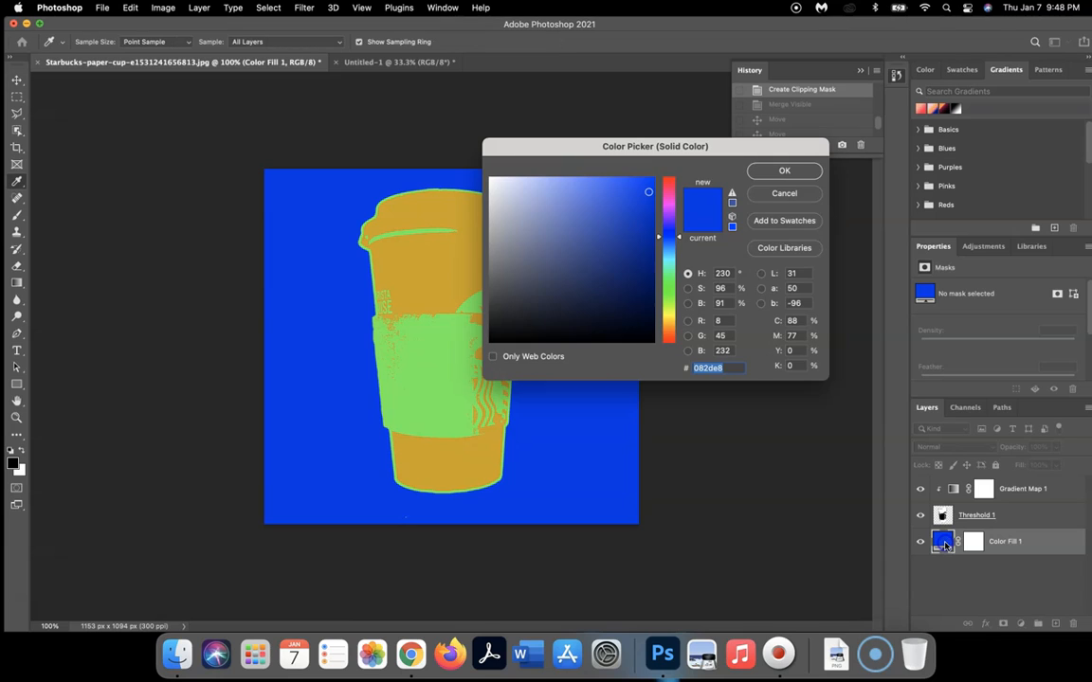
pyautogui.click(669, 287)
pyautogui.moveTo(671, 287); pyautogui.dragTo(671, 323)
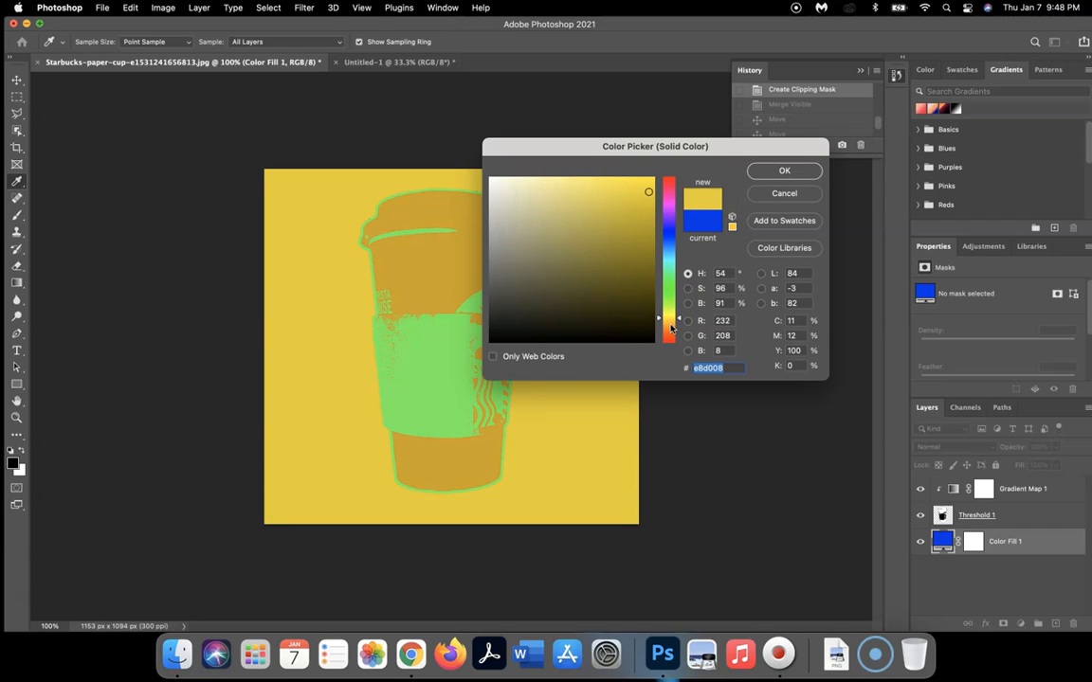
pyautogui.click(771, 173)
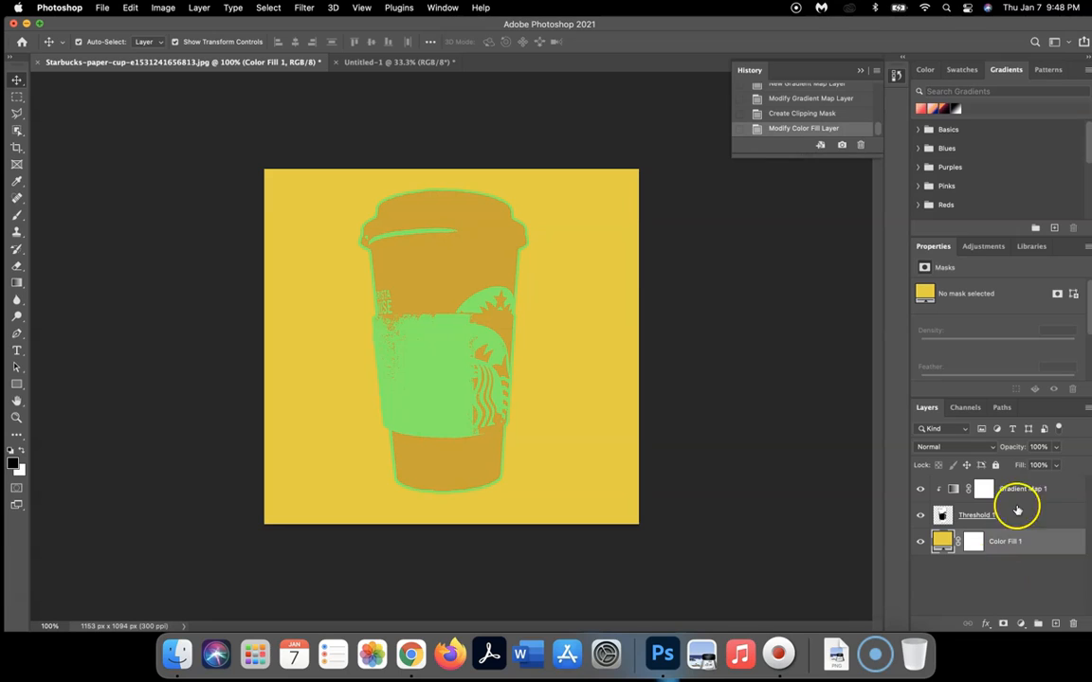
# Set the Gradient Map 1 layer's color stop at location 0% to pink (#f150f3).
pyautogui.click(954, 489)
pyautogui.click(954, 490)
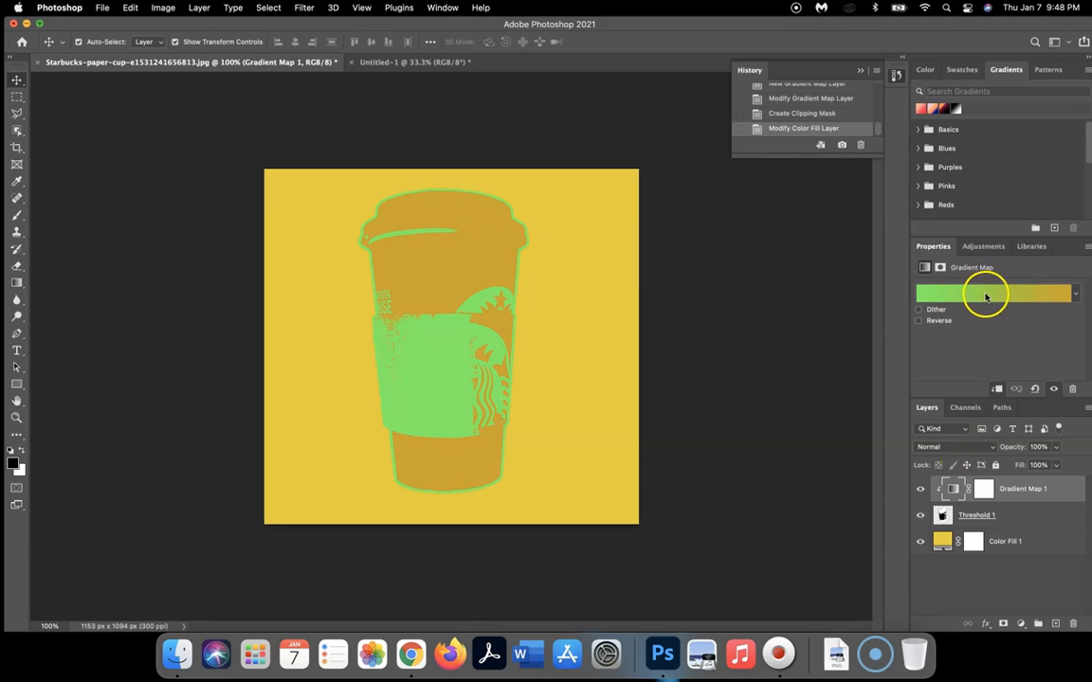
pyautogui.click(986, 296)
pyautogui.click(515, 354)
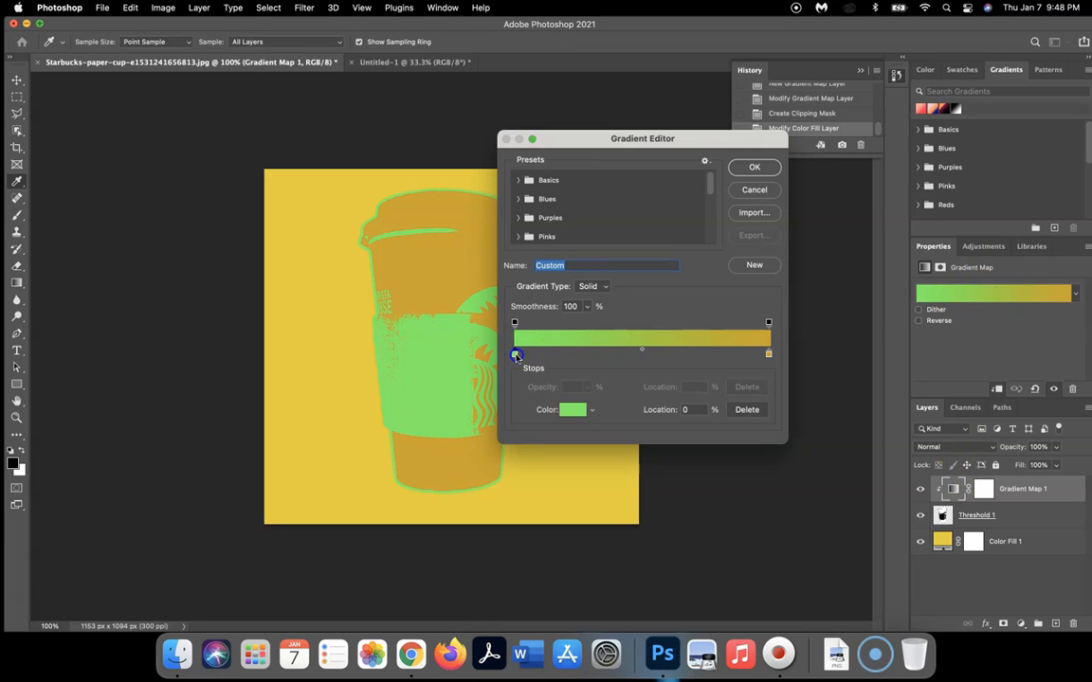
pyautogui.click(570, 411)
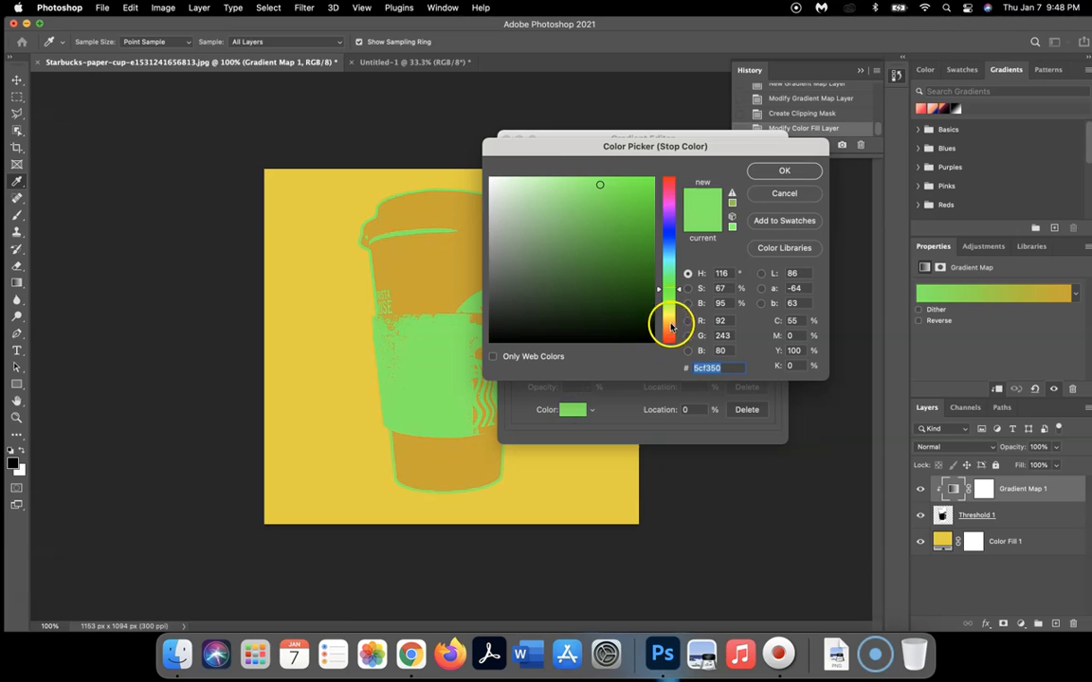
pyautogui.click(669, 207)
pyautogui.click(784, 171)
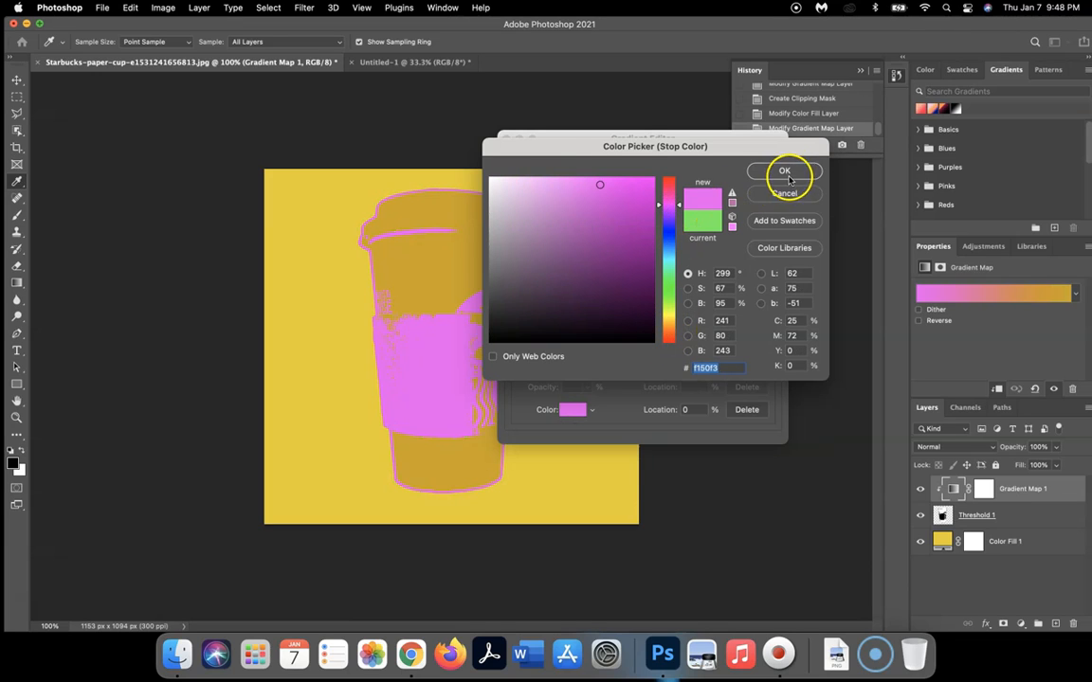
# Set the gradient's color stop at location 100% to green (#19ce01) and apply the gradient.
pyautogui.click(770, 354)
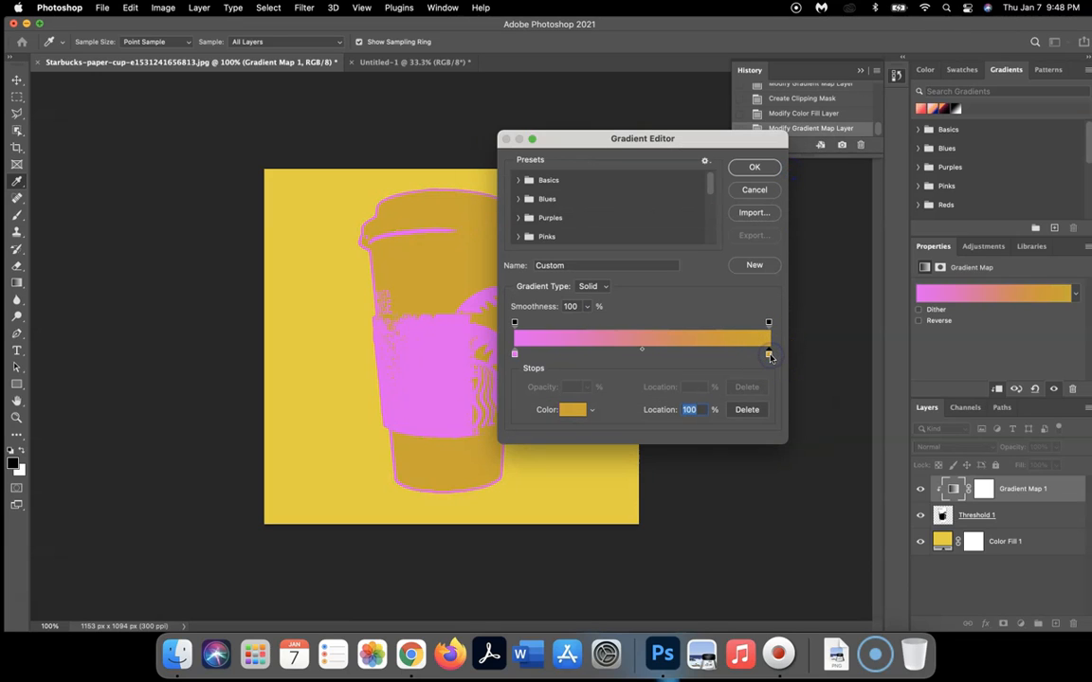
pyautogui.doubleClick(769, 355)
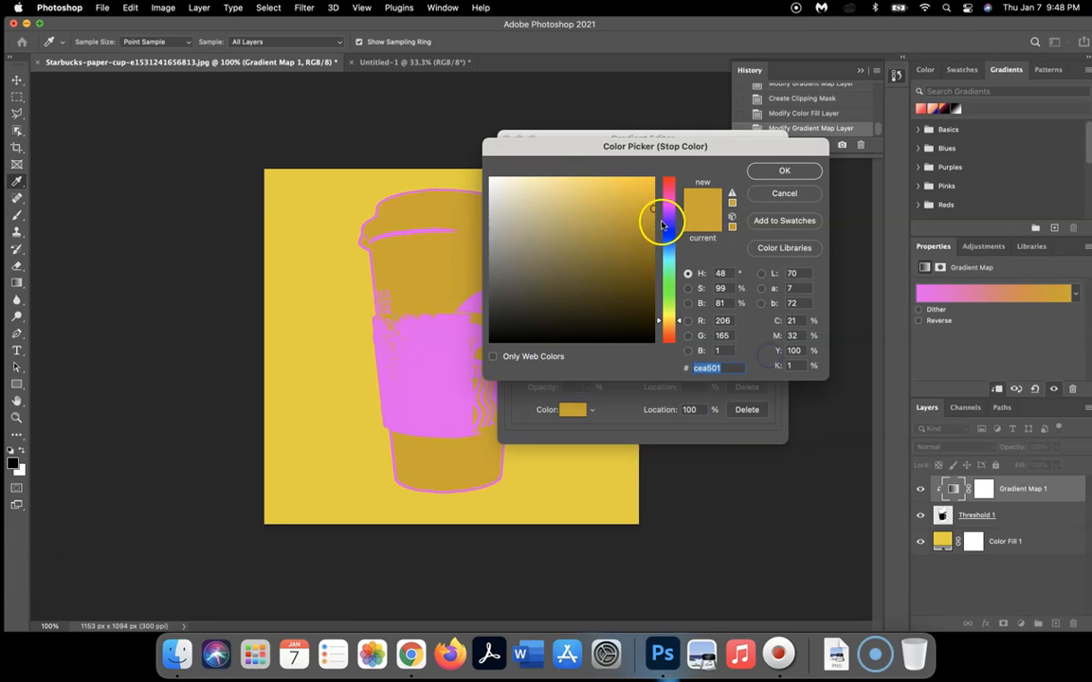
pyautogui.click(671, 291)
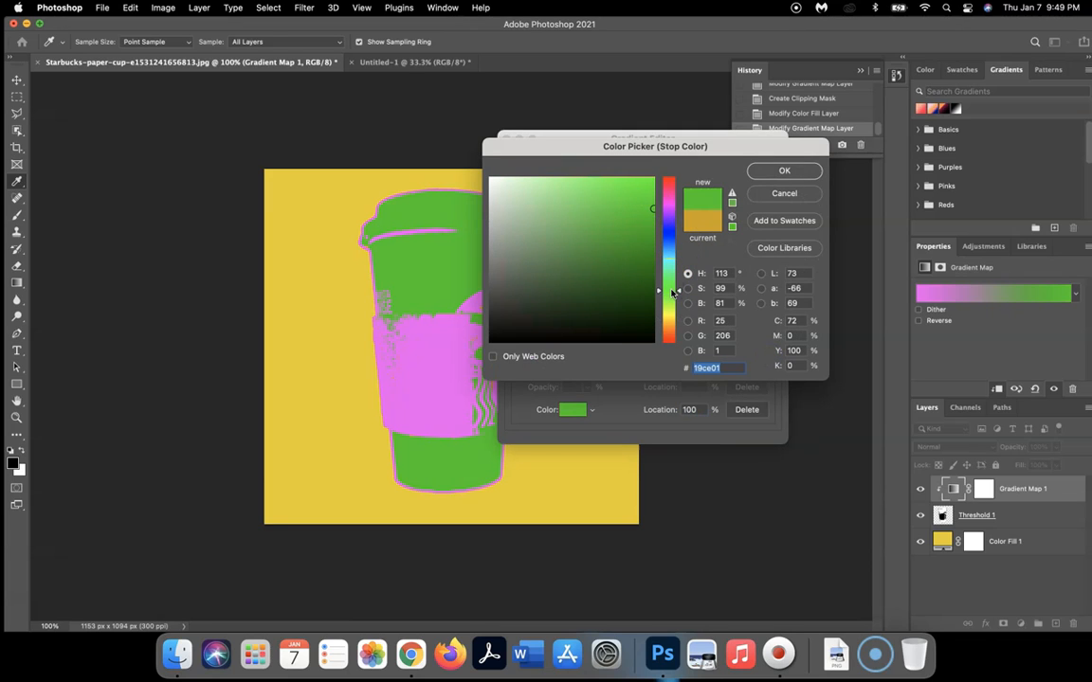
pyautogui.click(783, 172)
pyautogui.click(779, 170)
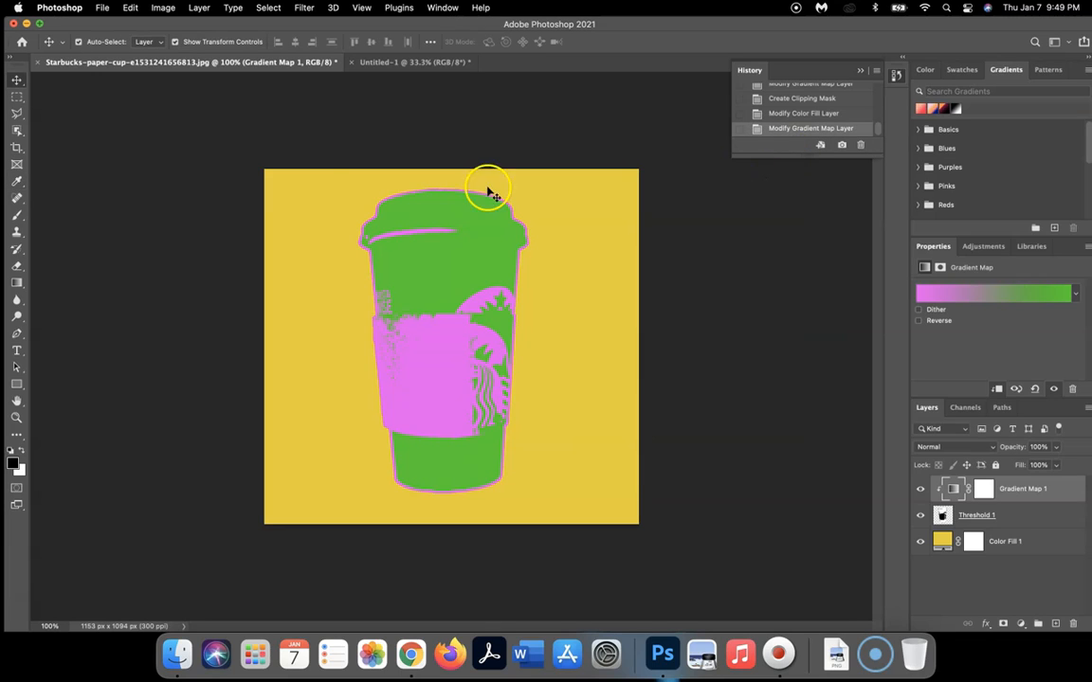
# Flatten the recolored cup image into one layer and select the entire canvas.
pyautogui.click(163, 8)
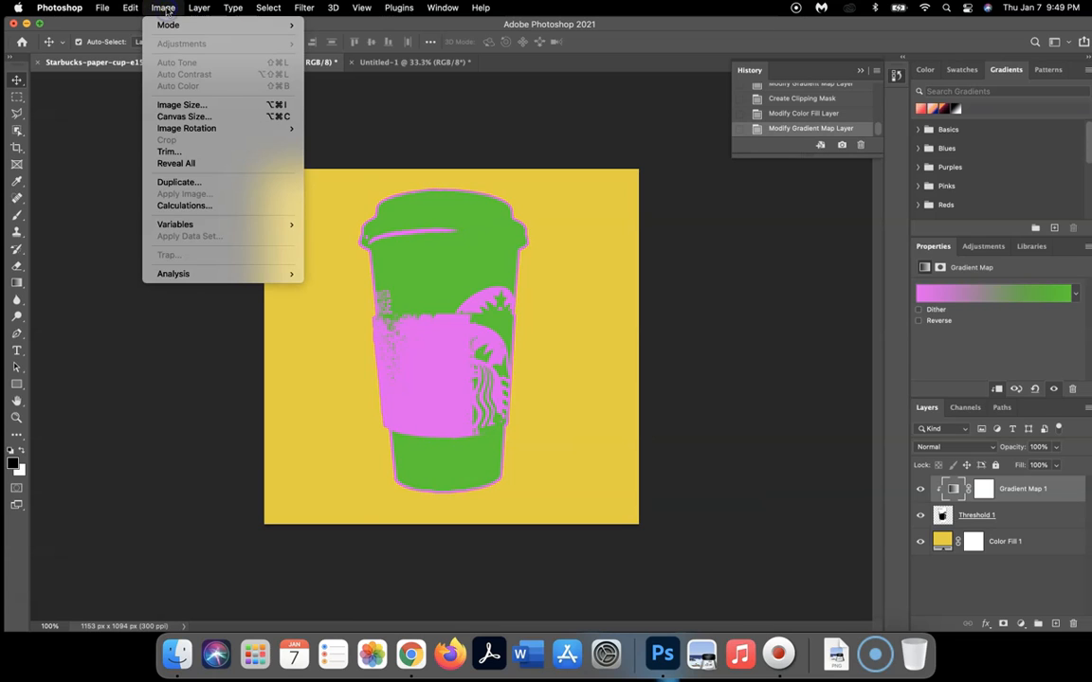
pyautogui.moveTo(197, 9)
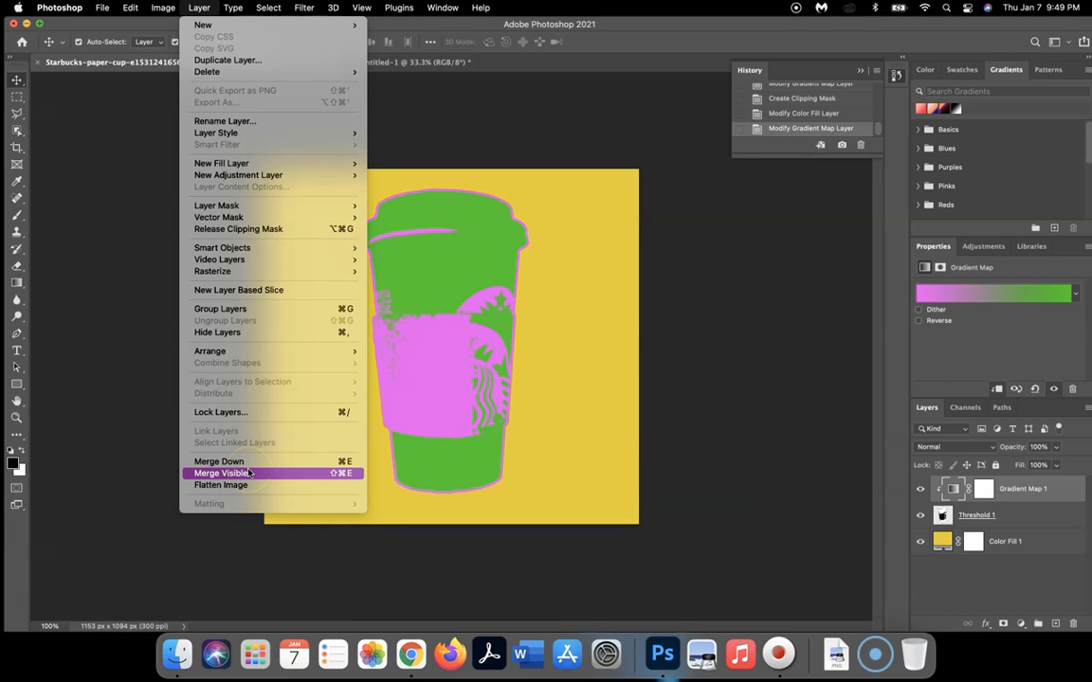
pyautogui.click(227, 485)
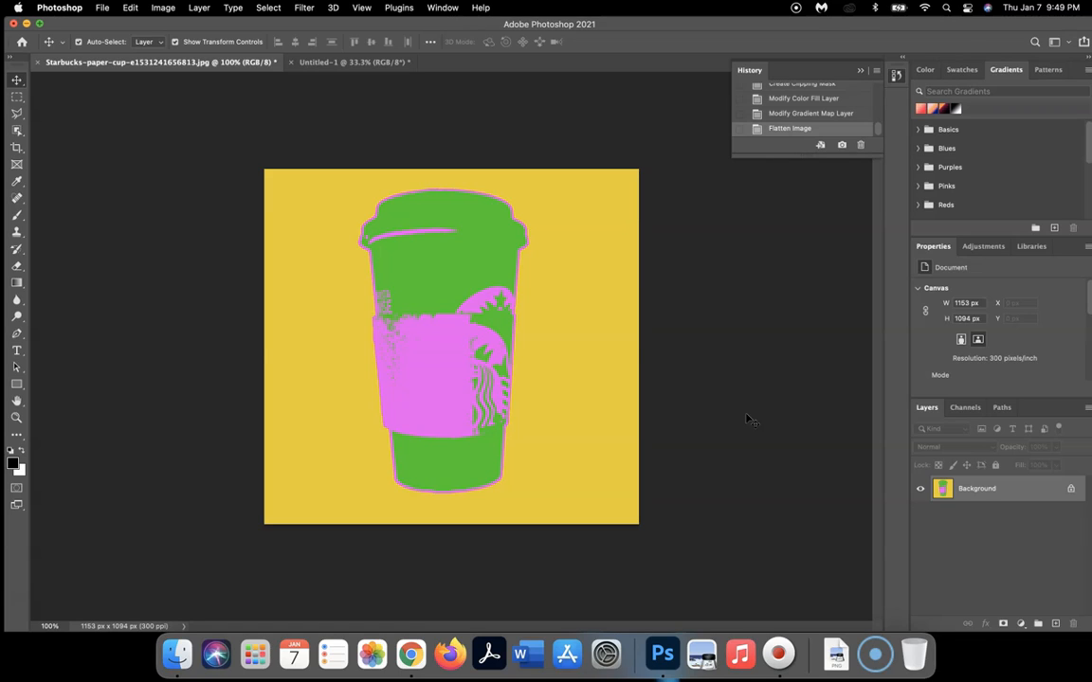
pyautogui.press('super+a')
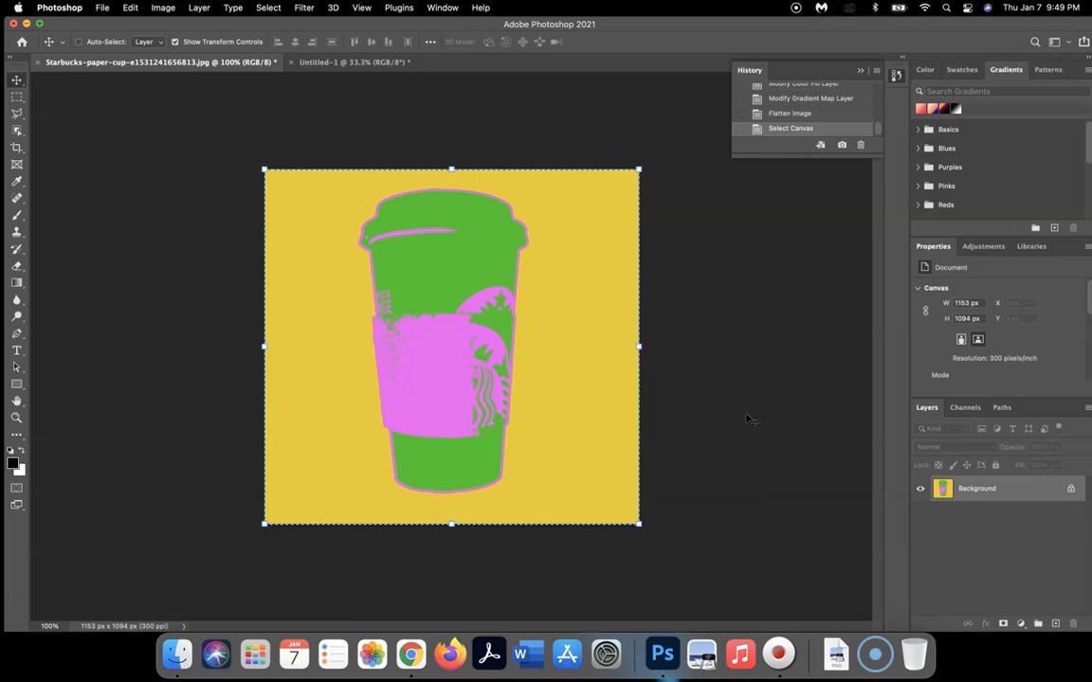
# Copy the yellow cup image into Untitled-1, accept the color profile conversion, and place it directly right of the blue cup.
pyautogui.moveTo(512, 173); pyautogui.dragTo(543, 250)
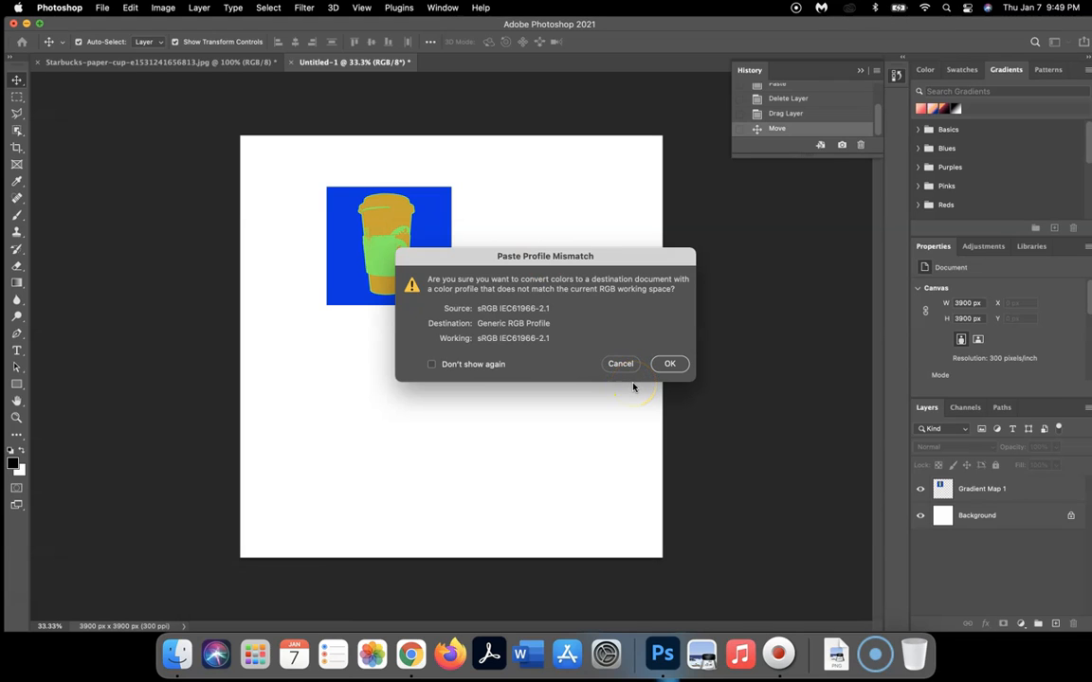
pyautogui.click(668, 364)
pyautogui.moveTo(495, 358); pyautogui.dragTo(555, 260)
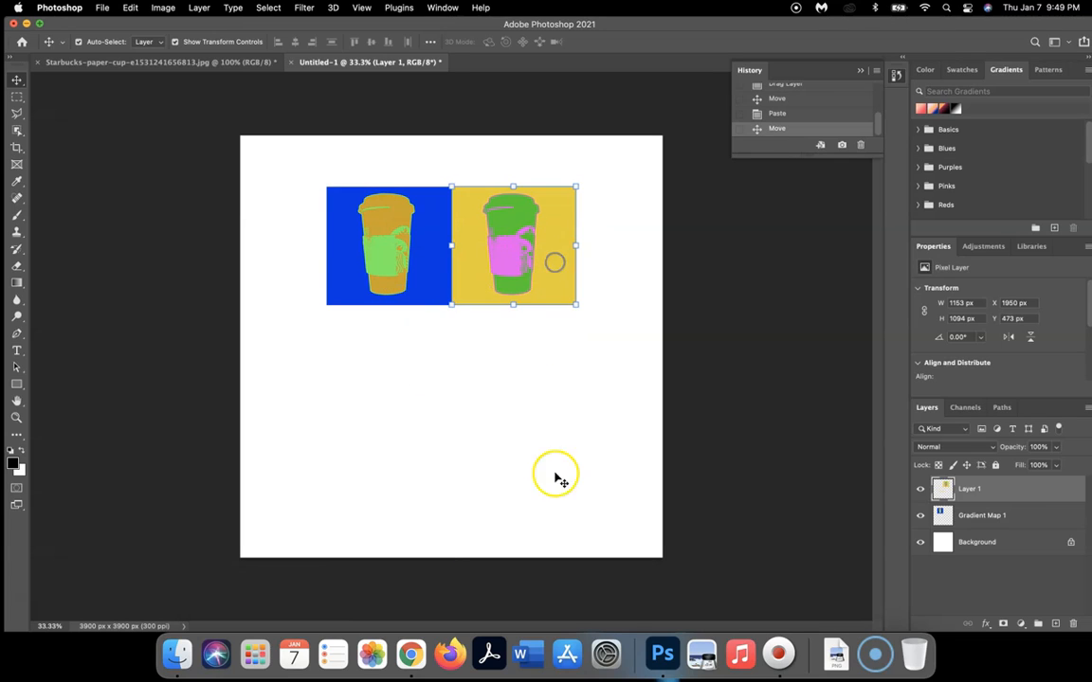
pyautogui.click(556, 479)
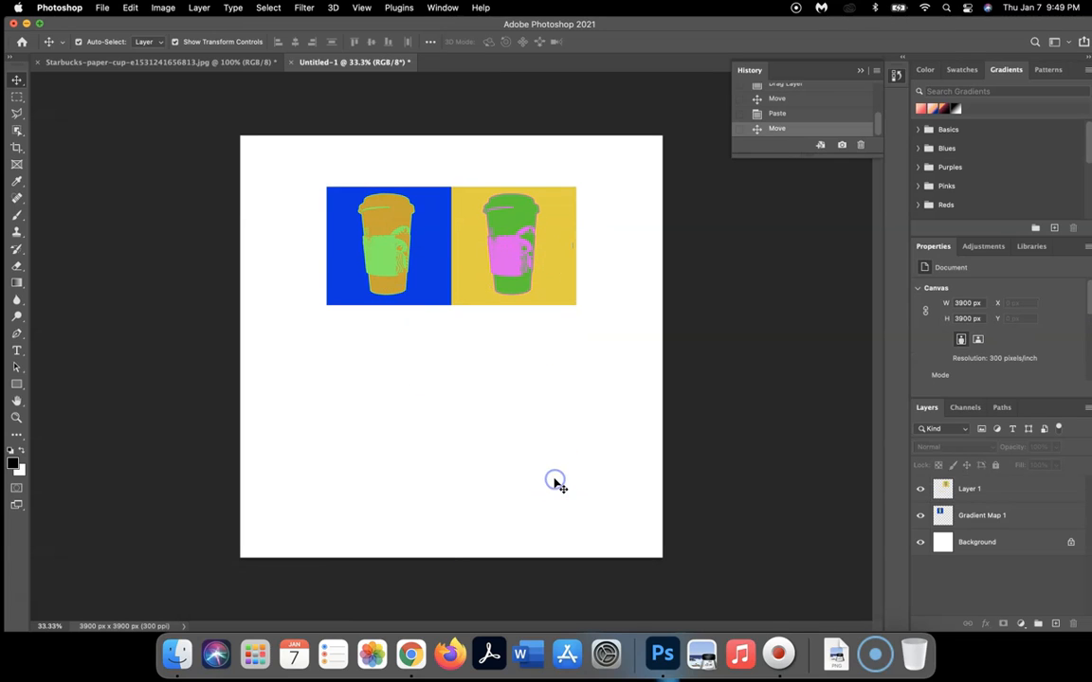
# Undo the flattening in the Starbucks cup document and set the Color Fill 1 layer's color to hot pink (#e80877).
pyautogui.click(224, 64)
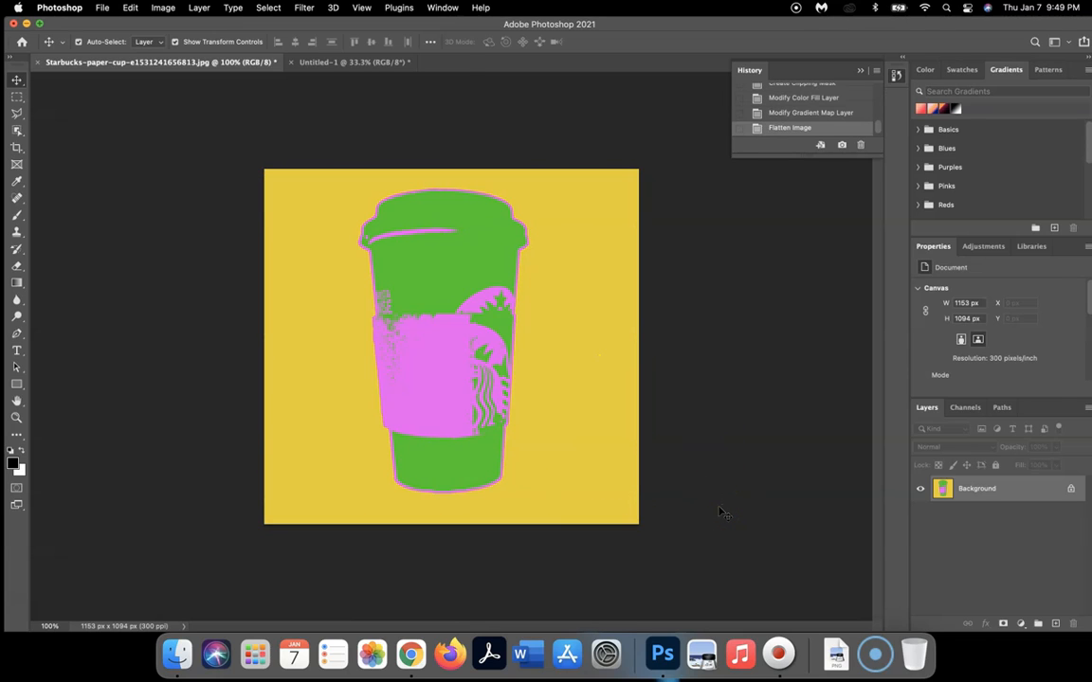
pyautogui.press('super+z')
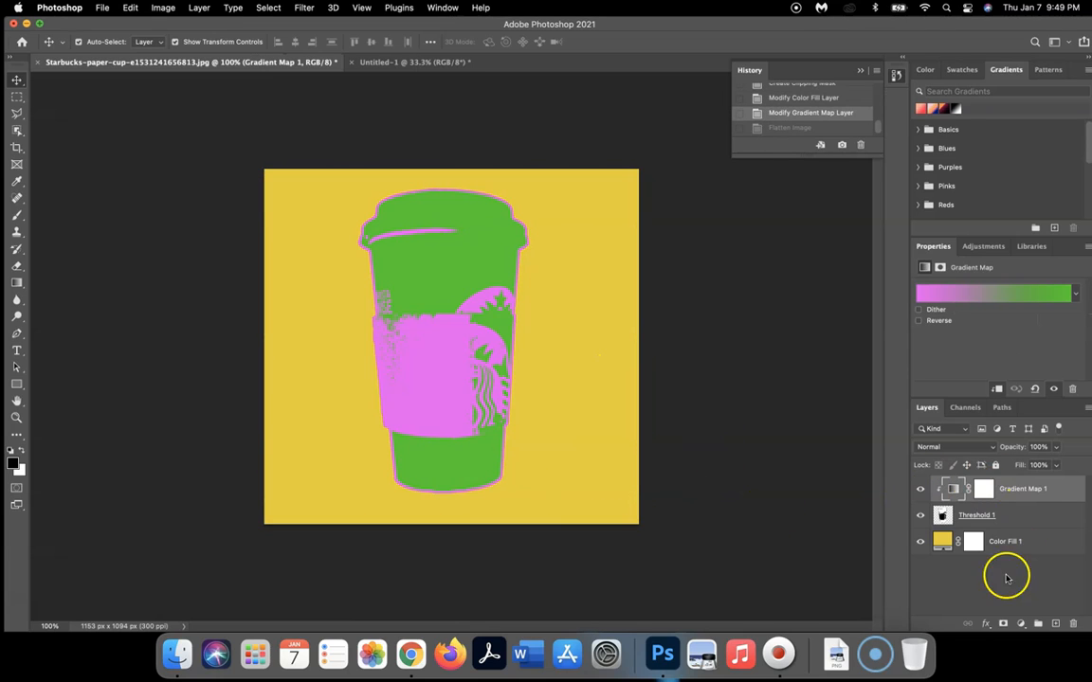
pyautogui.click(941, 540)
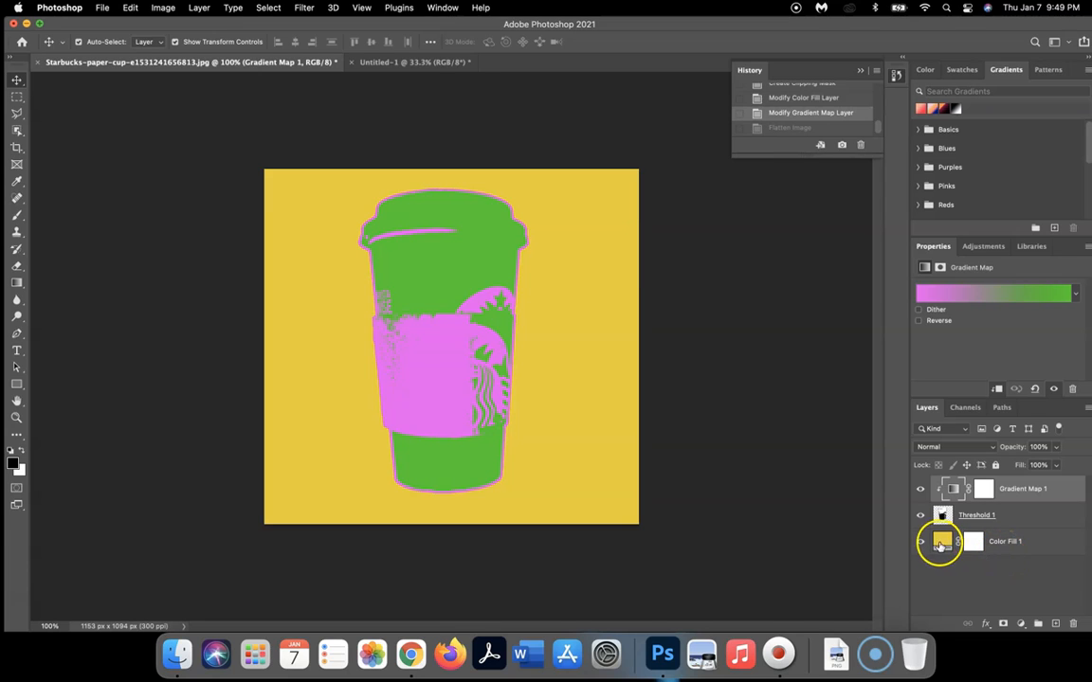
pyautogui.doubleClick(941, 542)
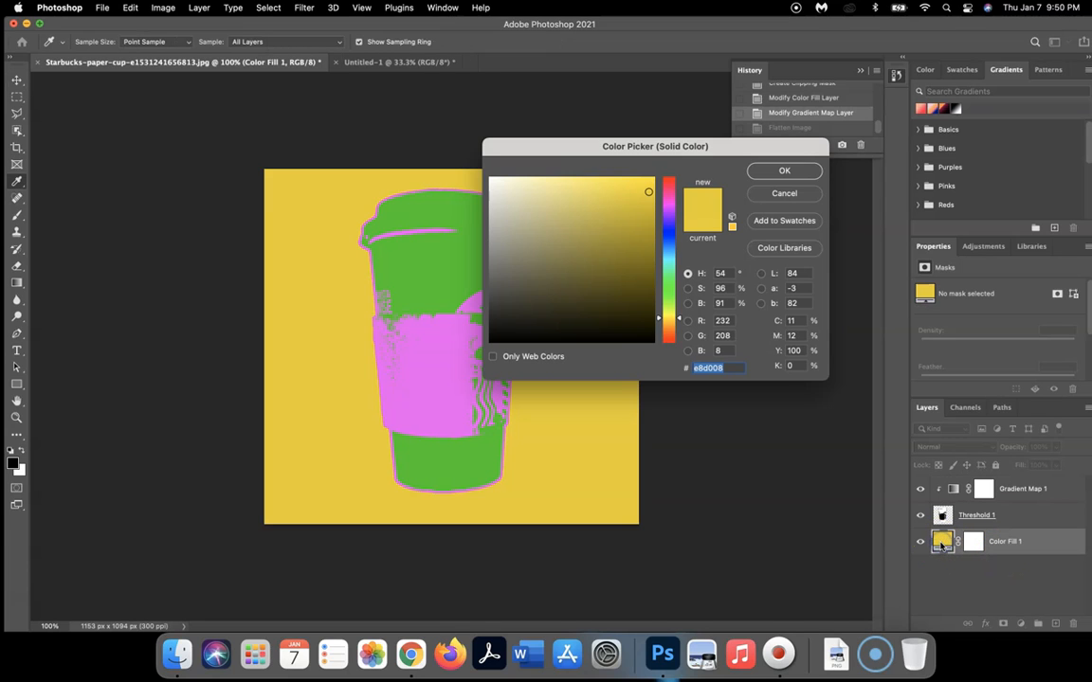
pyautogui.moveTo(672, 327); pyautogui.dragTo(665, 190)
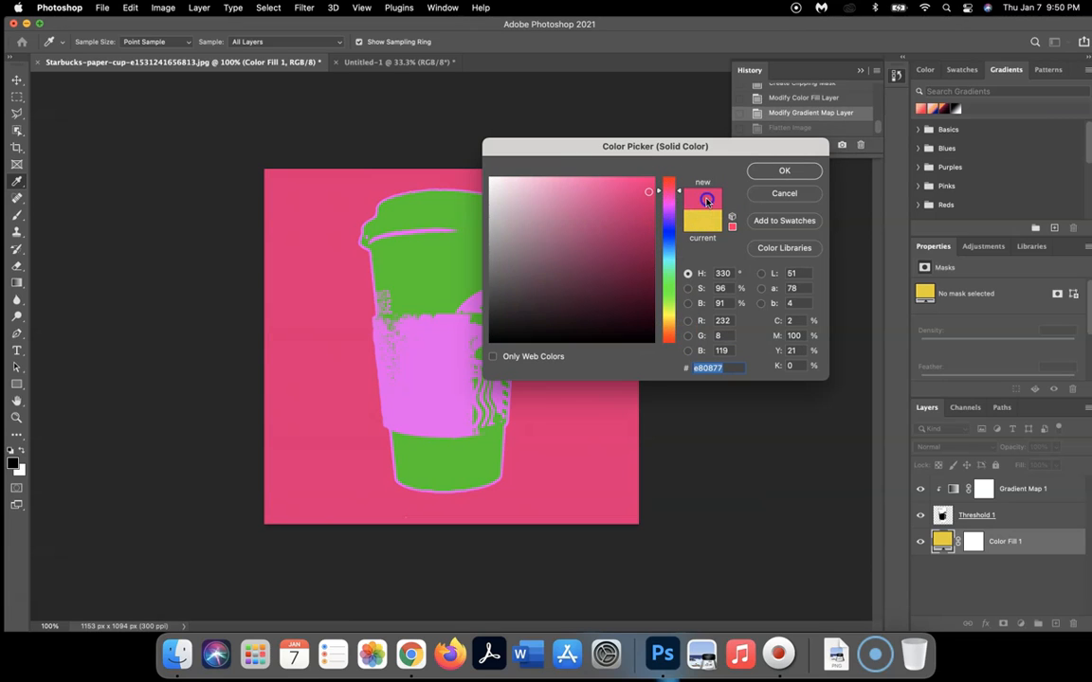
pyautogui.click(784, 172)
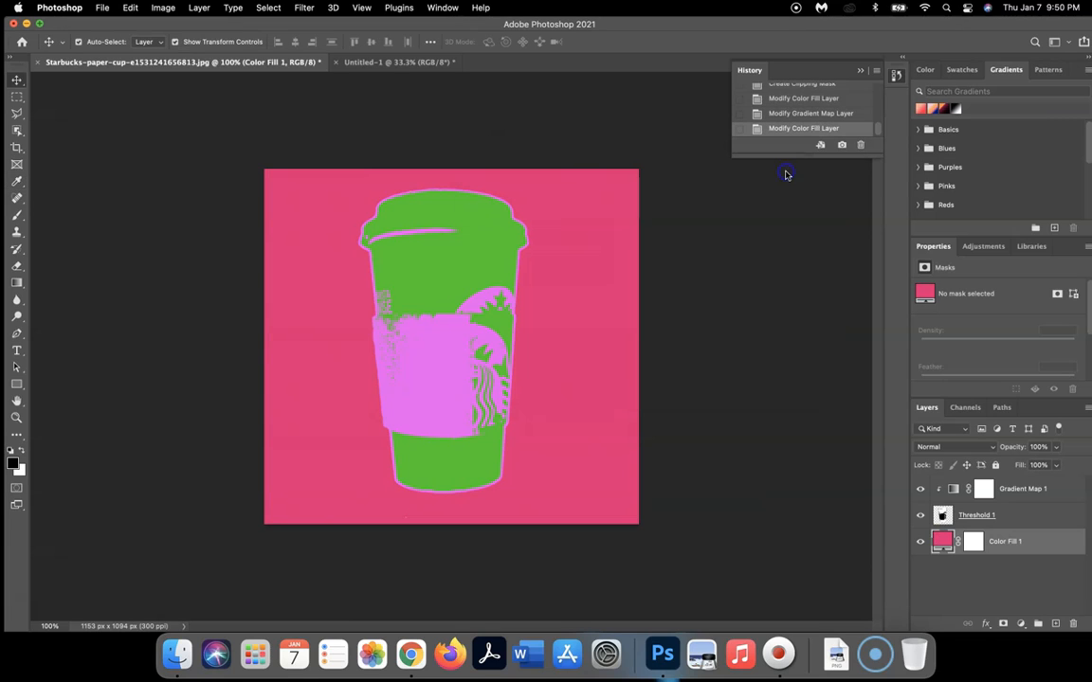
# Set the Gradient Map 1 layer's color stop at location 0% to near-black (#030103).
pyautogui.click(952, 490)
pyautogui.click(985, 297)
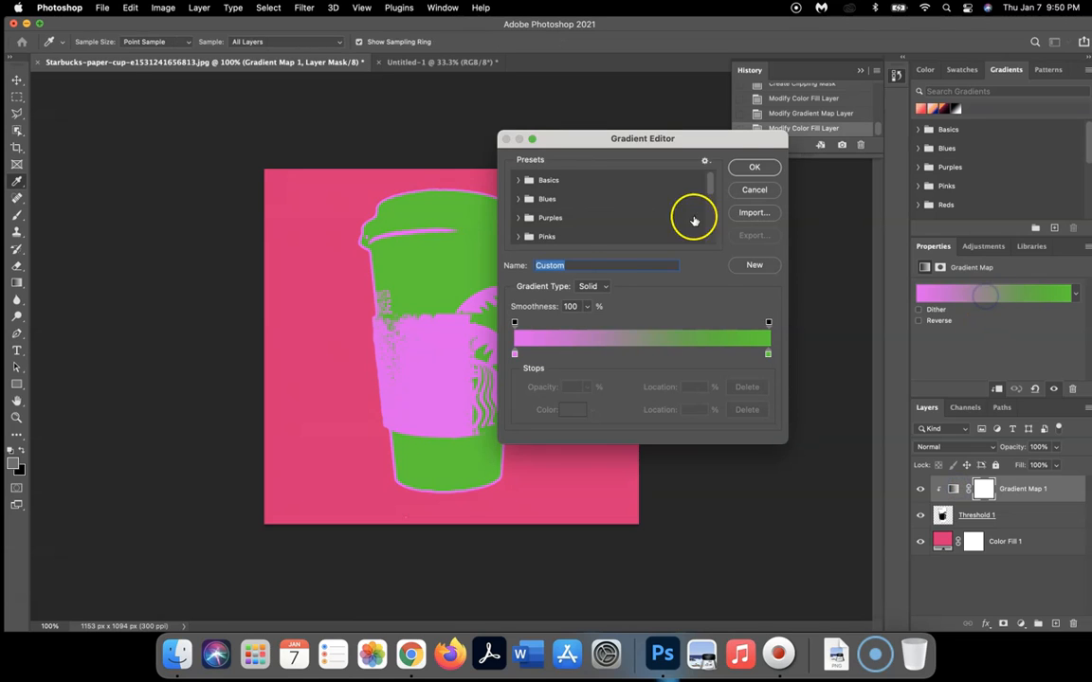
pyautogui.click(515, 355)
pyautogui.click(569, 408)
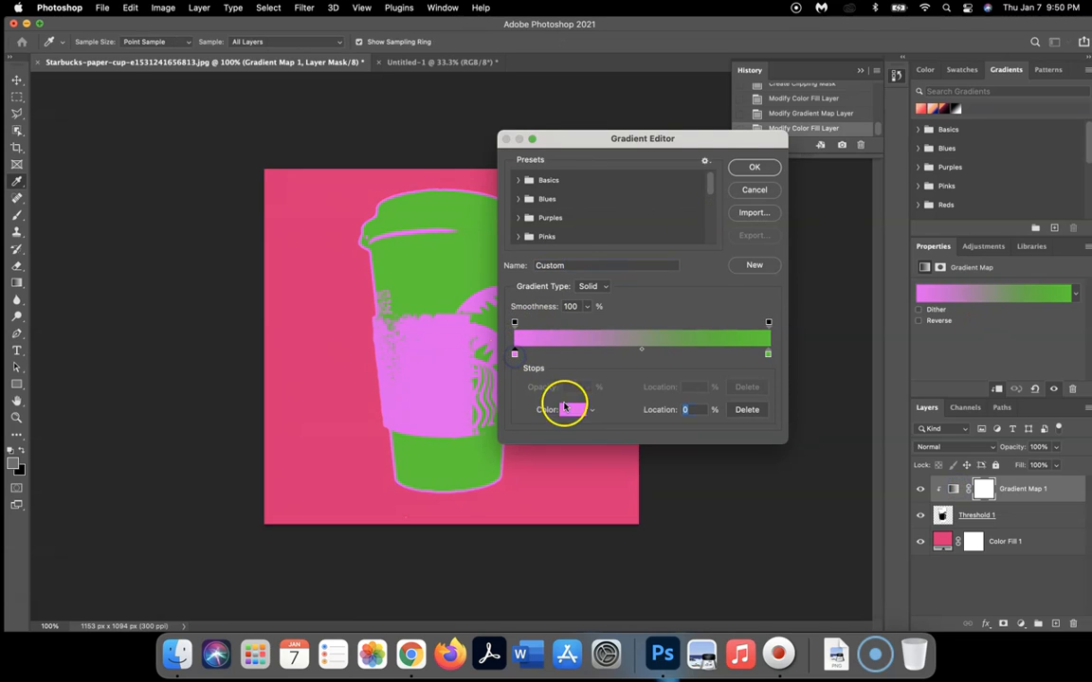
pyautogui.click(617, 340)
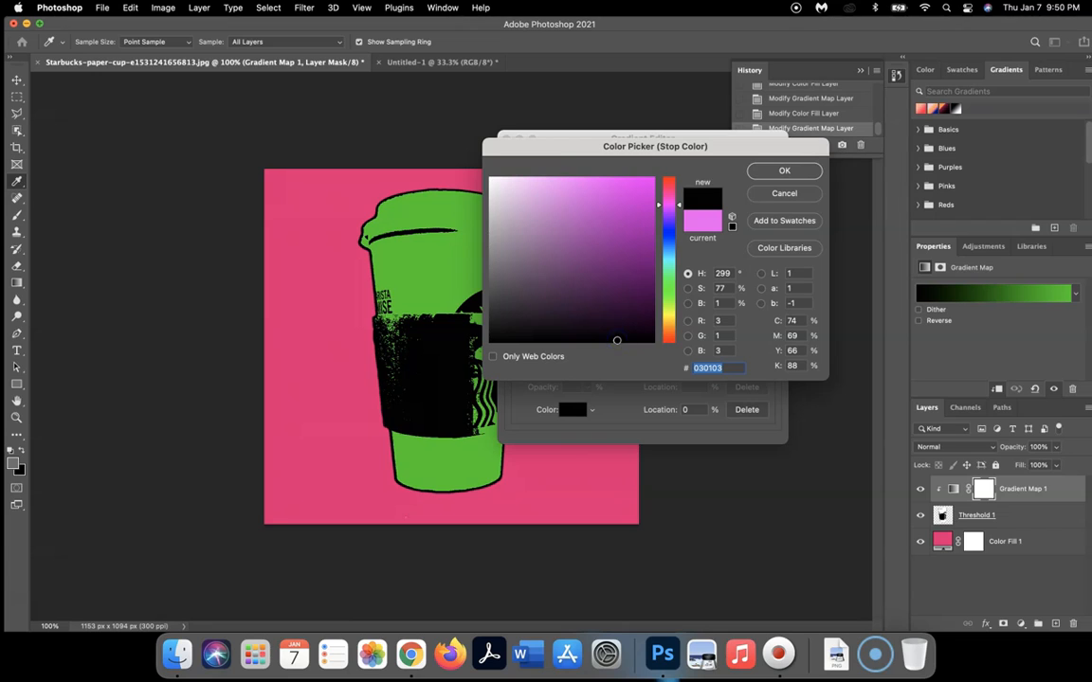
pyautogui.click(784, 170)
# Set the gradient's color stop at location 100% to light purple and apply the gradient.
pyautogui.click(769, 355)
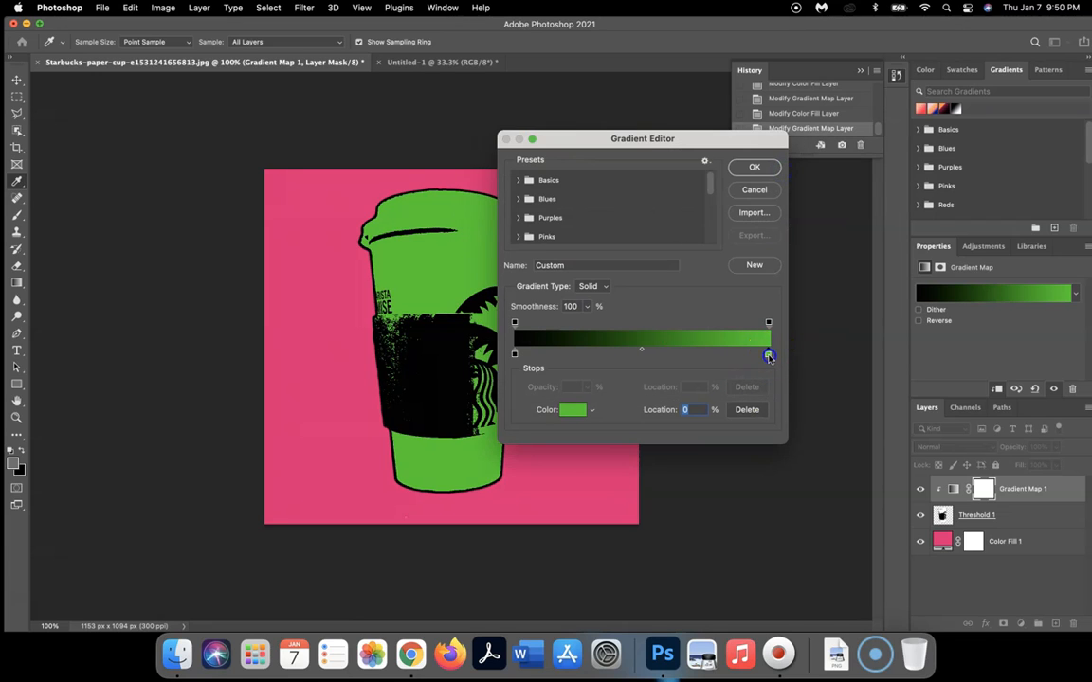
pyautogui.doubleClick(769, 356)
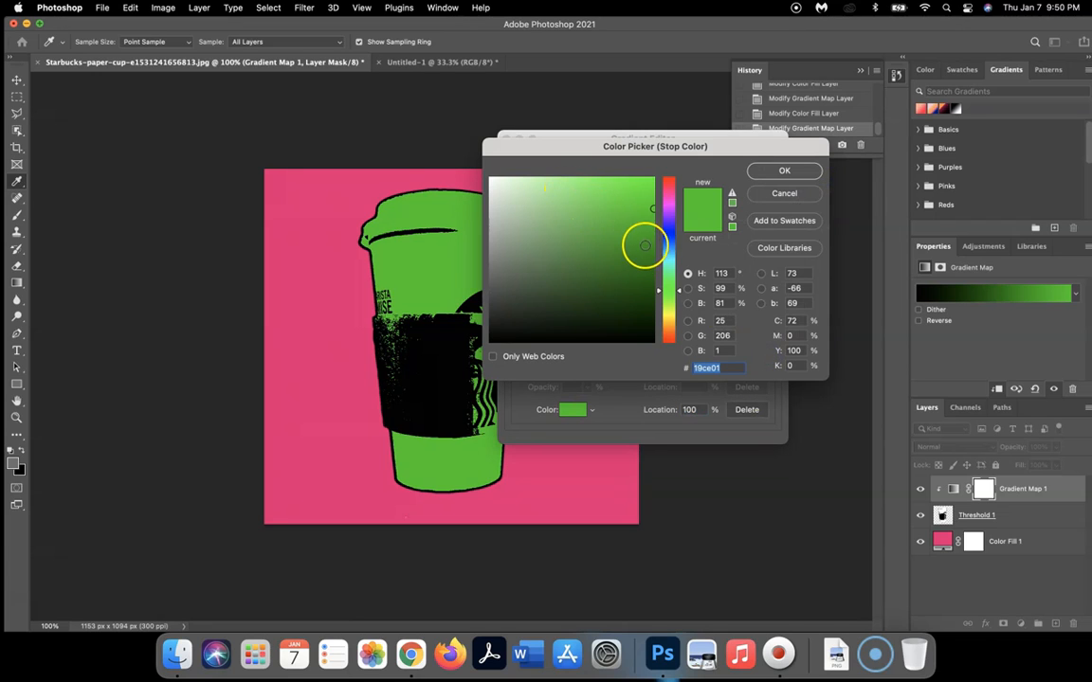
pyautogui.moveTo(671, 222); pyautogui.dragTo(667, 207)
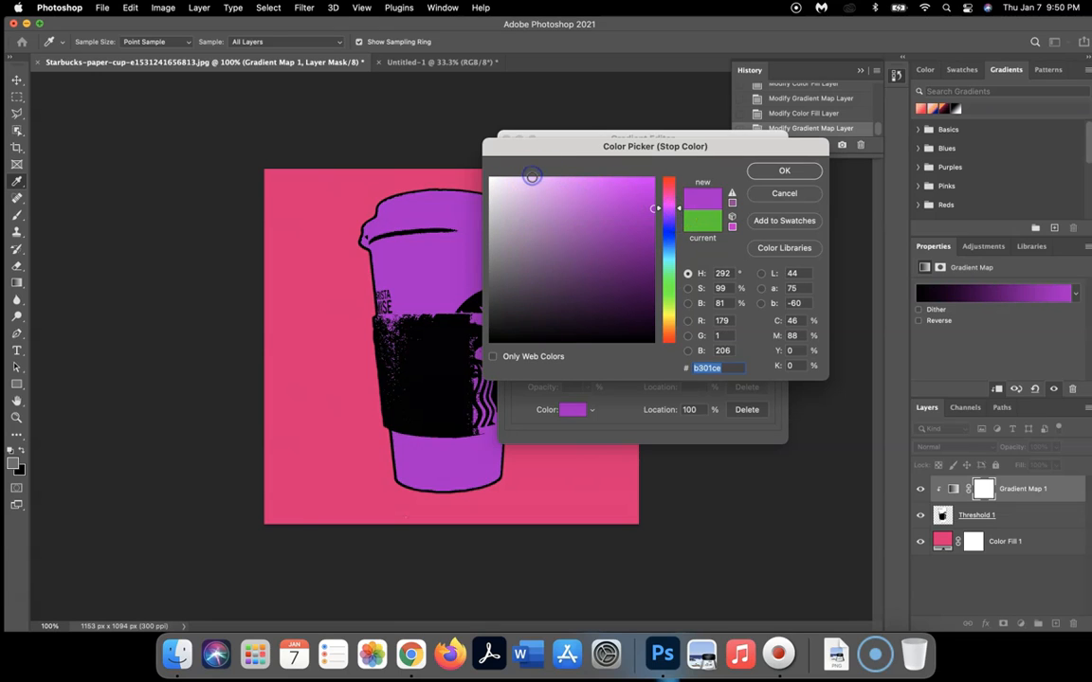
pyautogui.click(536, 178)
pyautogui.moveTo(538, 178); pyautogui.dragTo(596, 186)
pyautogui.click(773, 175)
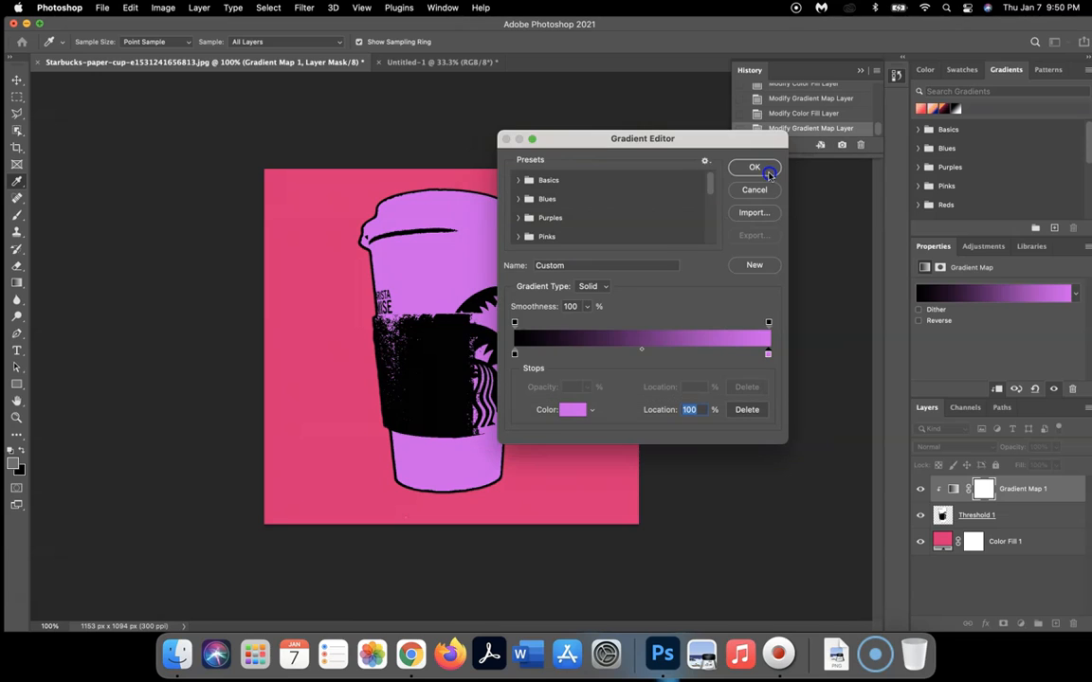
pyautogui.click(763, 167)
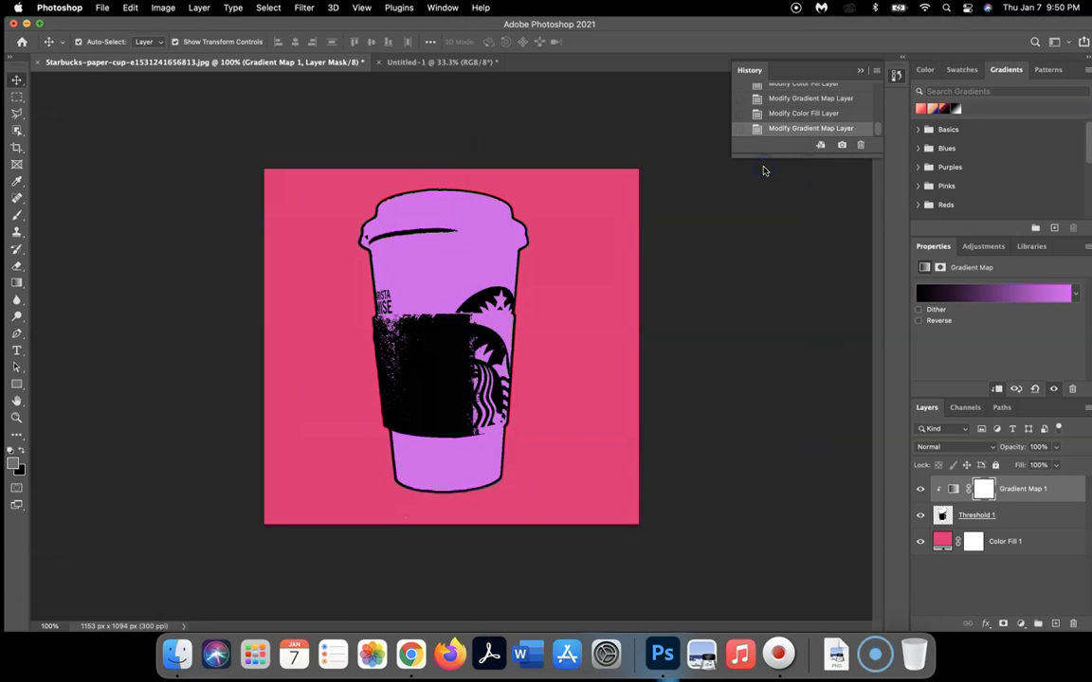
# Flatten the pink, purple and black cup image into one layer and select the entire canvas.
pyautogui.click(165, 7)
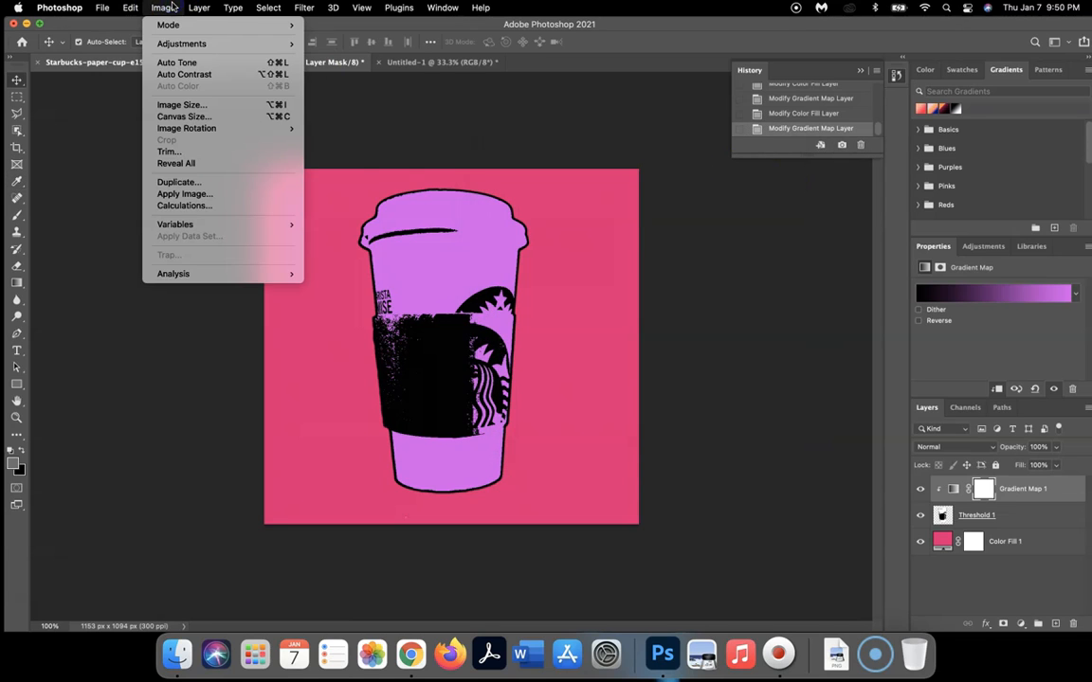
pyautogui.moveTo(199, 8)
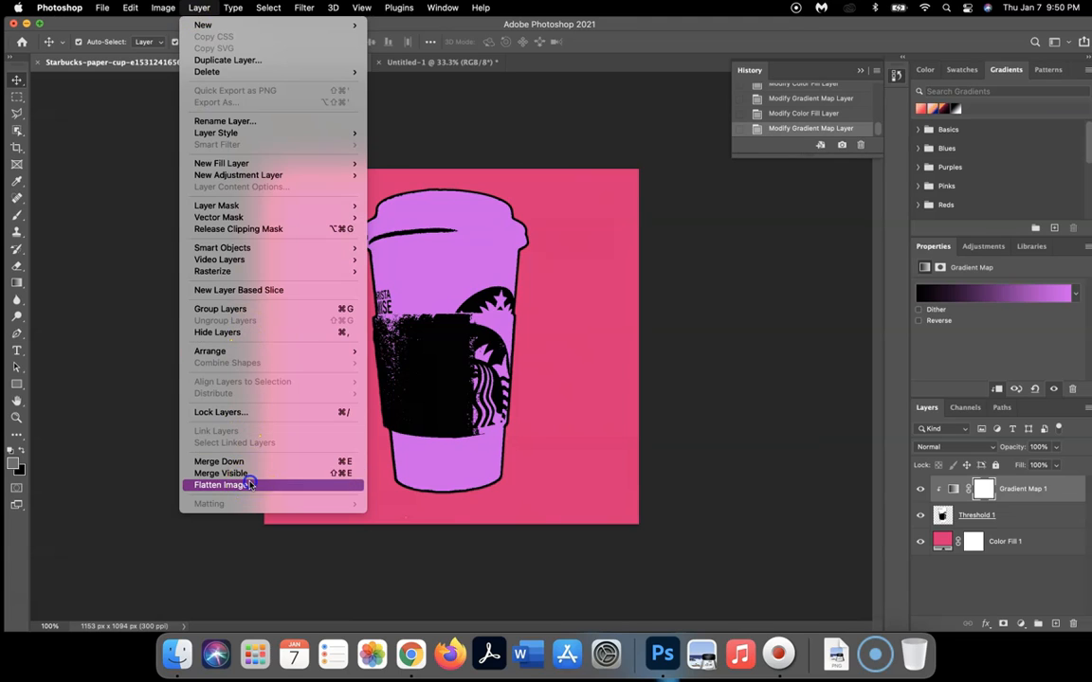
pyautogui.click(249, 485)
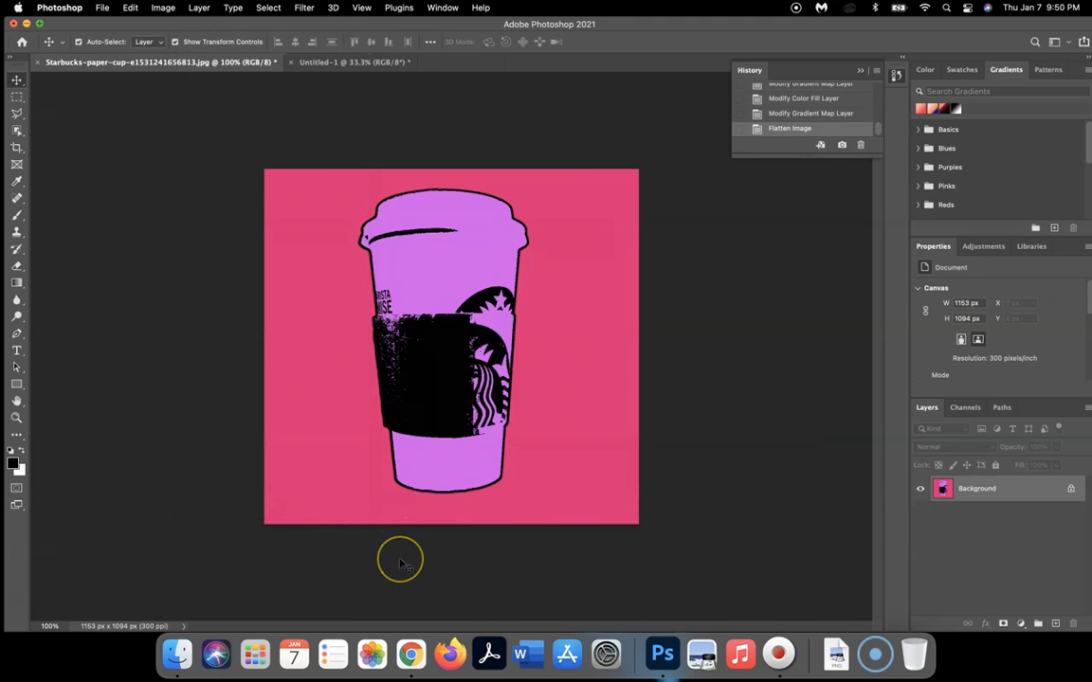
pyautogui.press('super+a')
# Copy the pink cup image into Untitled-1, accept the color profile conversion, and place it directly below the blue cup.
pyautogui.moveTo(366, 364); pyautogui.dragTo(473, 421)
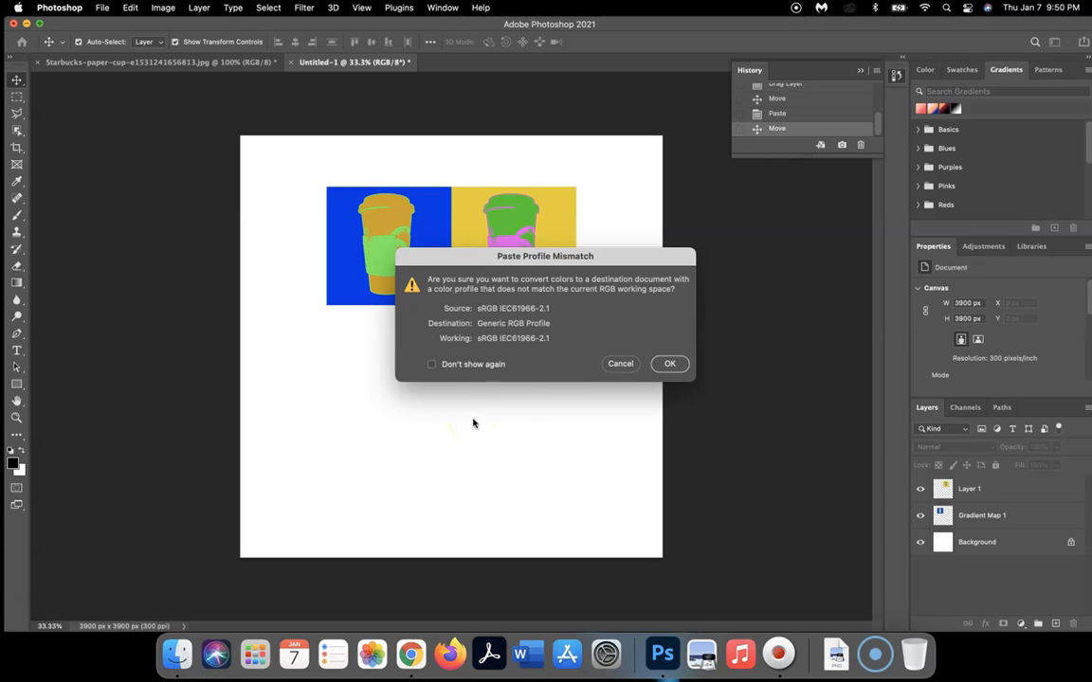
pyautogui.click(667, 362)
pyautogui.moveTo(481, 343); pyautogui.dragTo(418, 361)
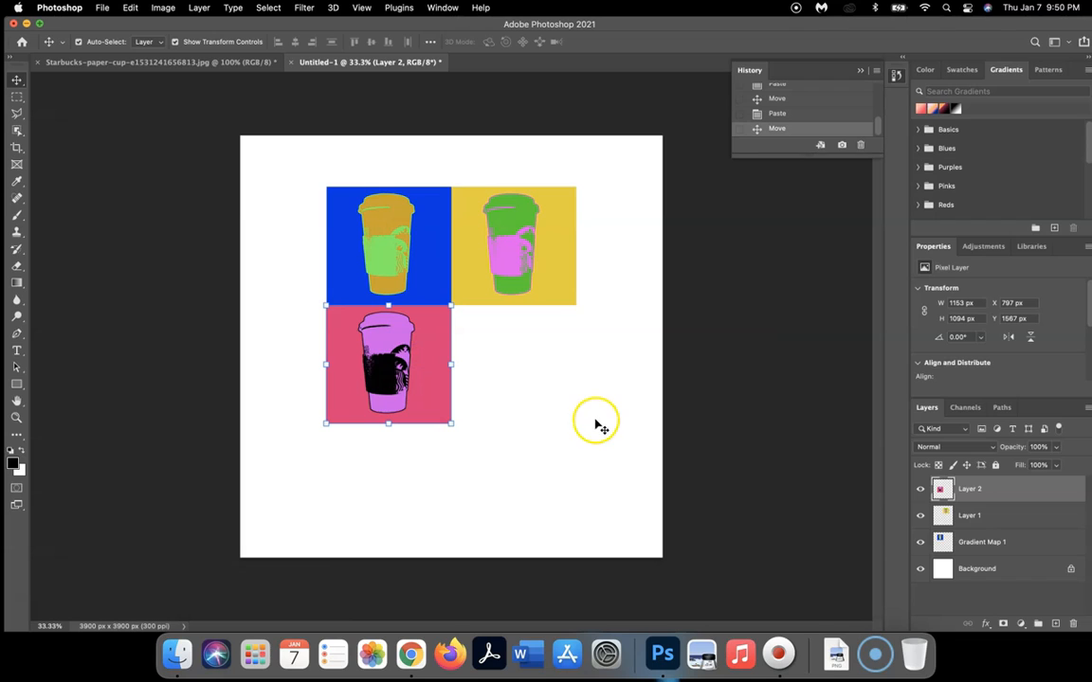
# Undo the flattening in the Starbucks cup document and set the Color Fill 1 layer's color to dark green (#1a4605).
pyautogui.click(198, 68)
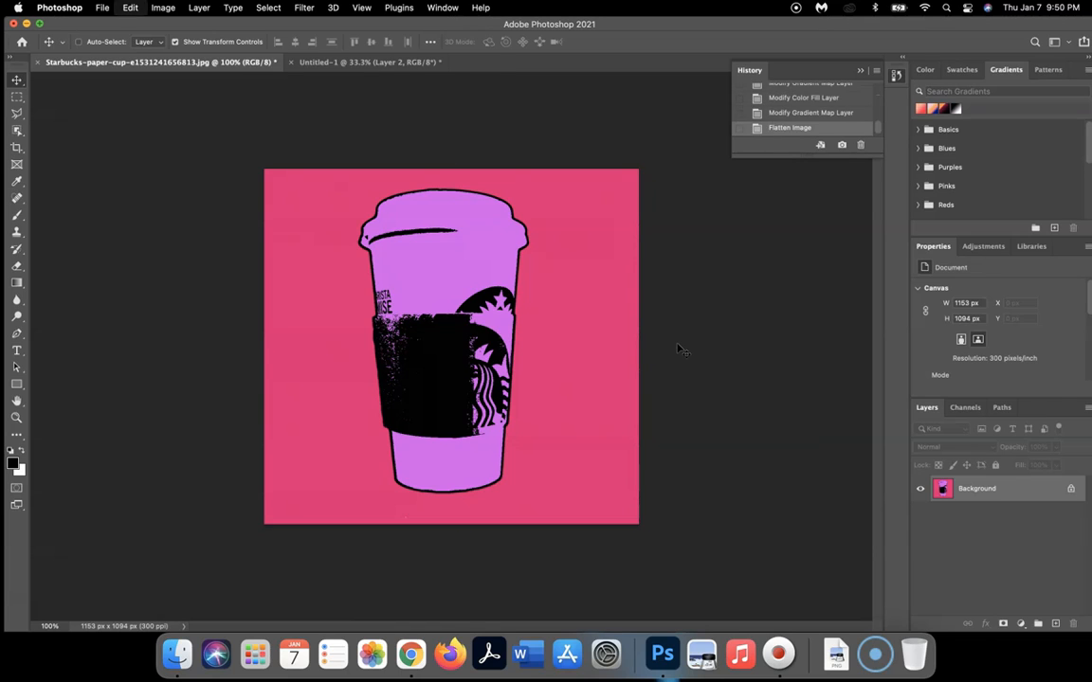
pyautogui.press('super+z')
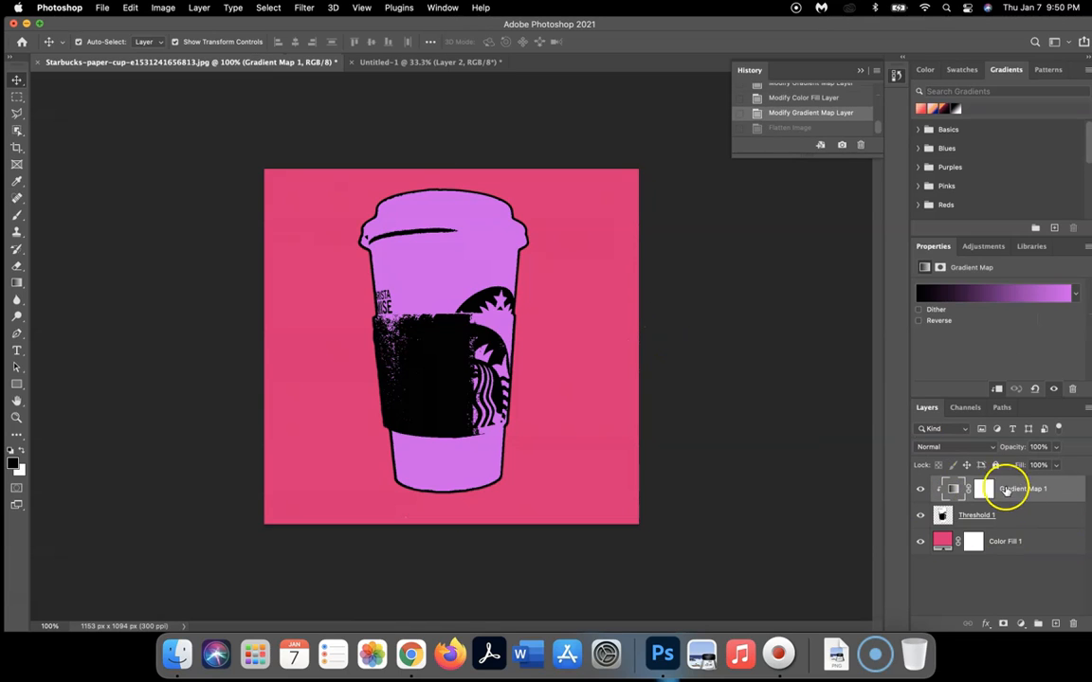
pyautogui.click(944, 542)
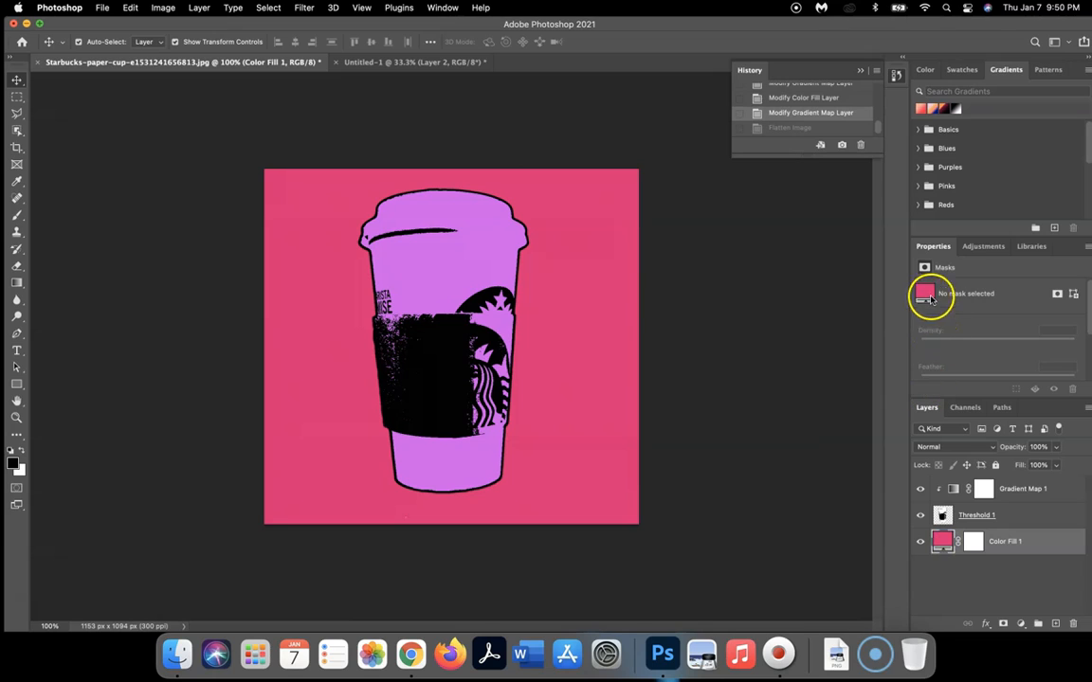
pyautogui.doubleClick(944, 542)
pyautogui.click(622, 301)
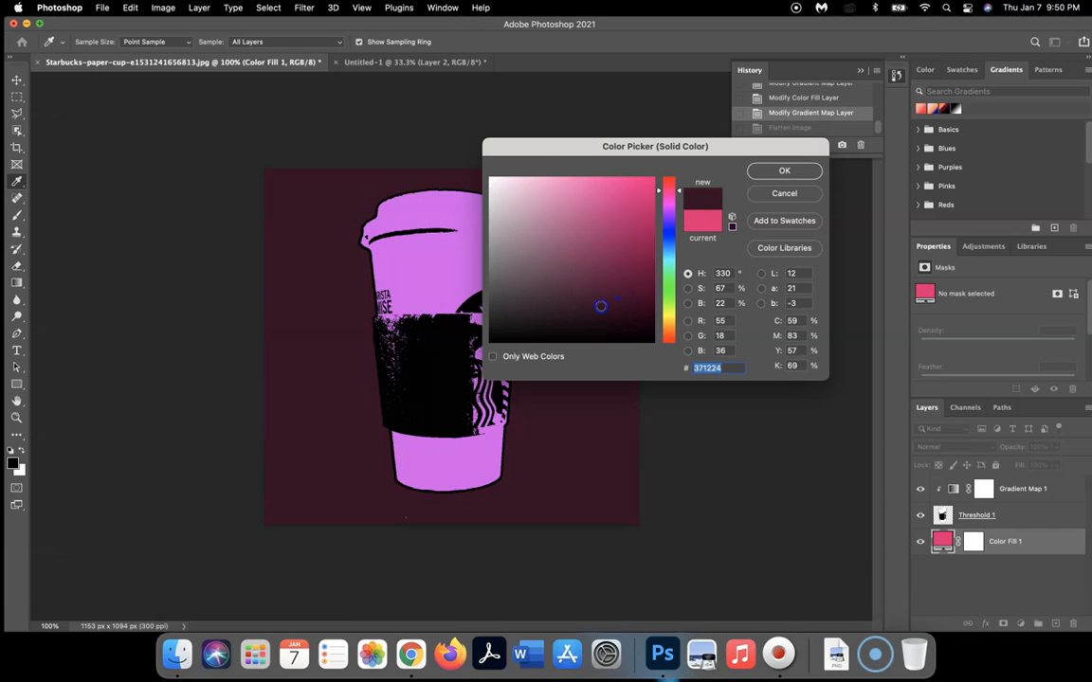
pyautogui.click(673, 300)
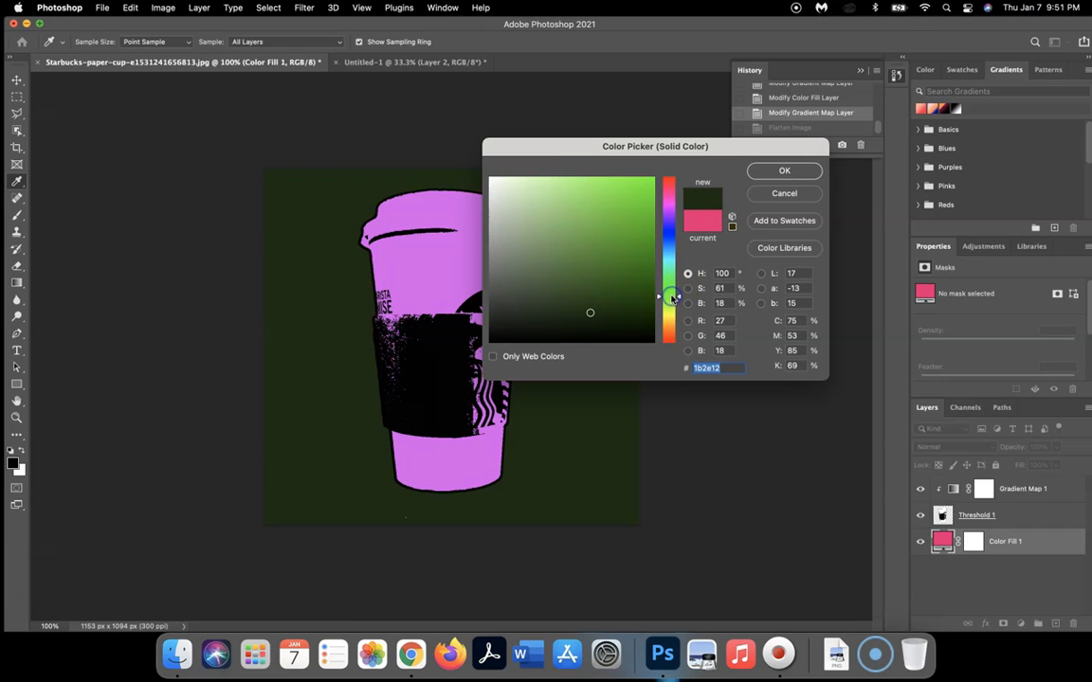
pyautogui.click(647, 275)
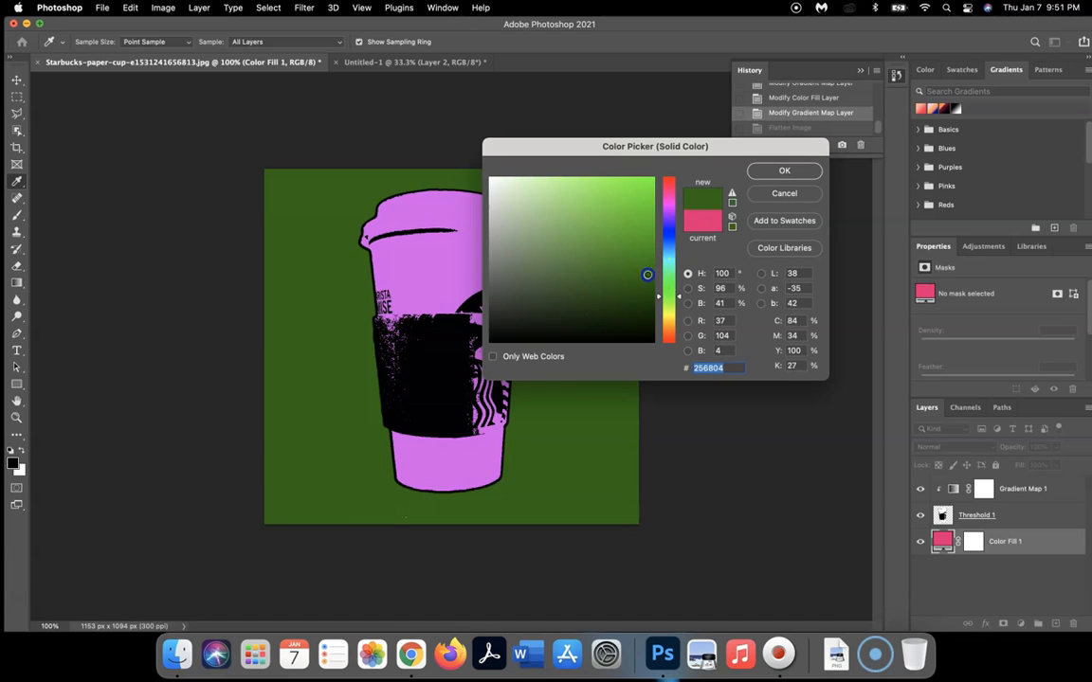
pyautogui.click(644, 293)
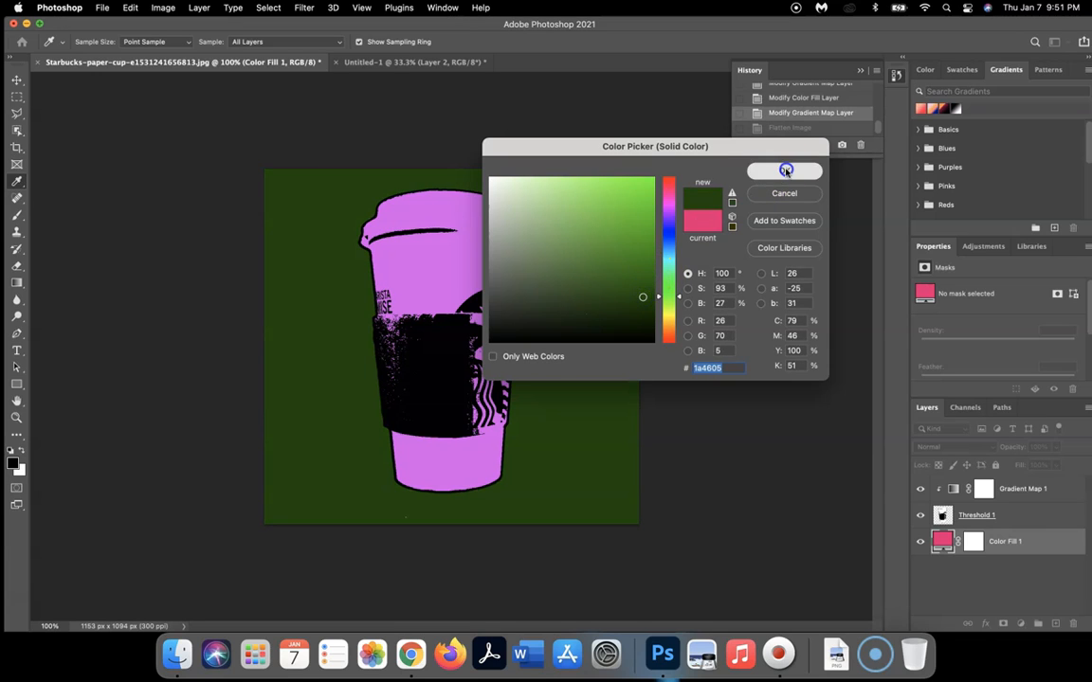
pyautogui.click(785, 171)
# Set the Gradient Map 1 layer's color stop at location 0% to pale yellow (#fbf4b6).
pyautogui.click(942, 486)
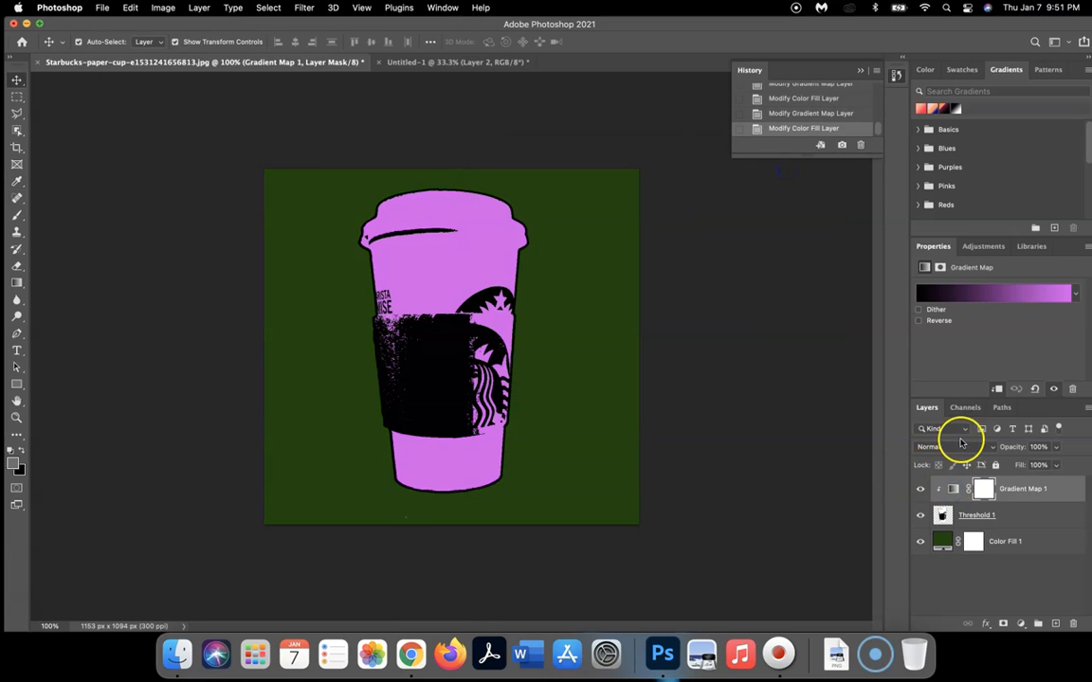
pyautogui.click(949, 489)
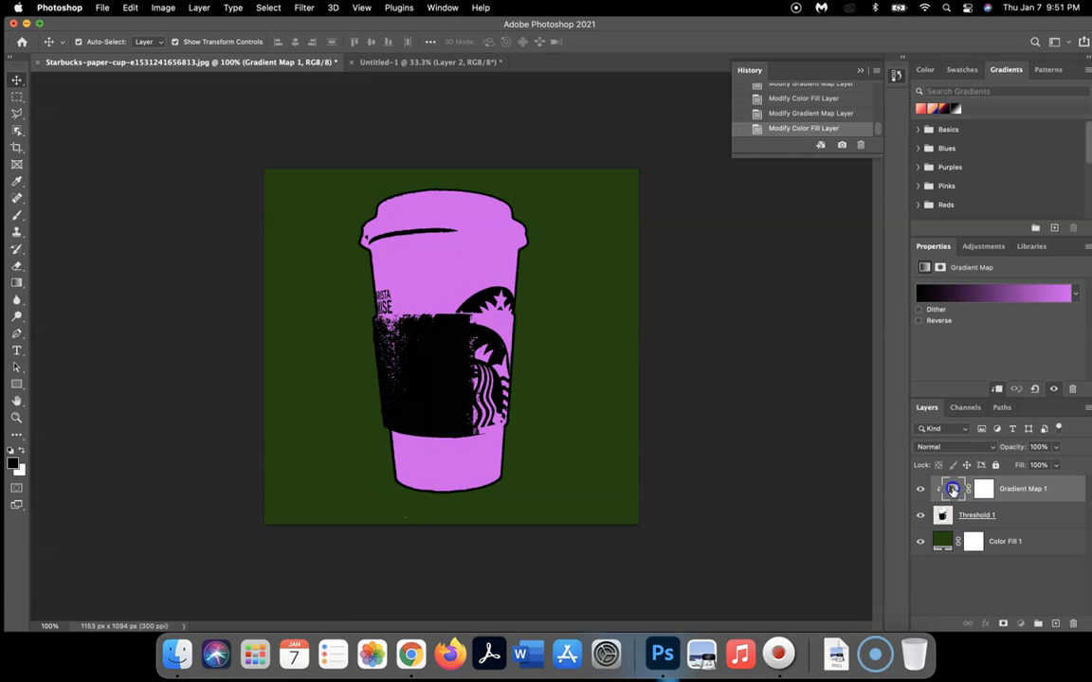
pyautogui.click(984, 299)
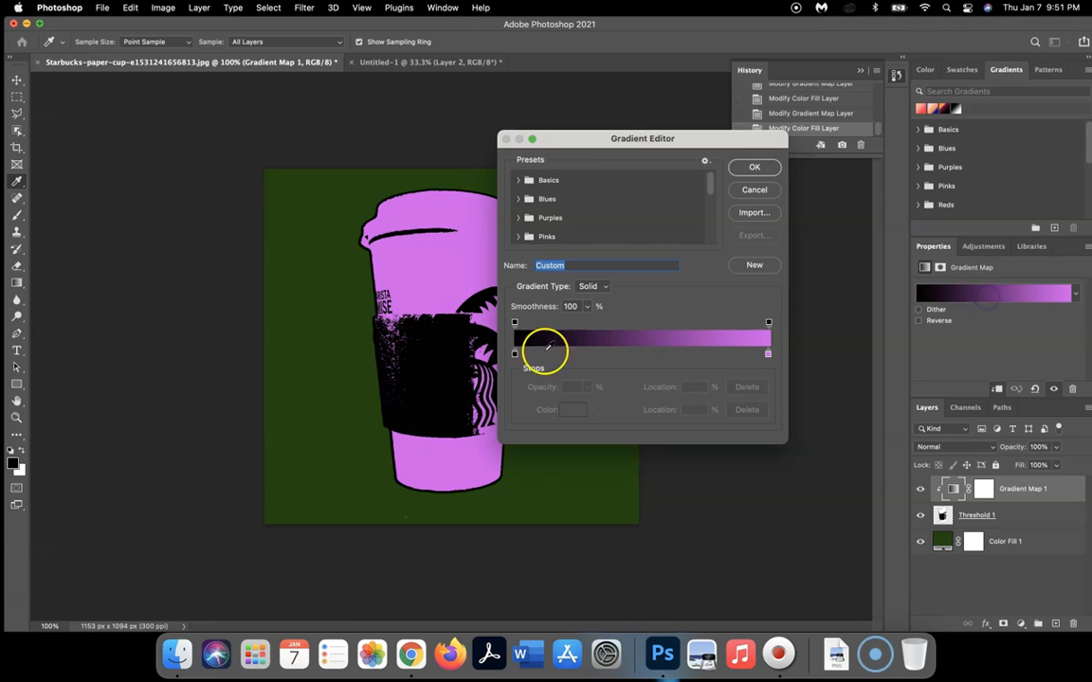
pyautogui.click(516, 355)
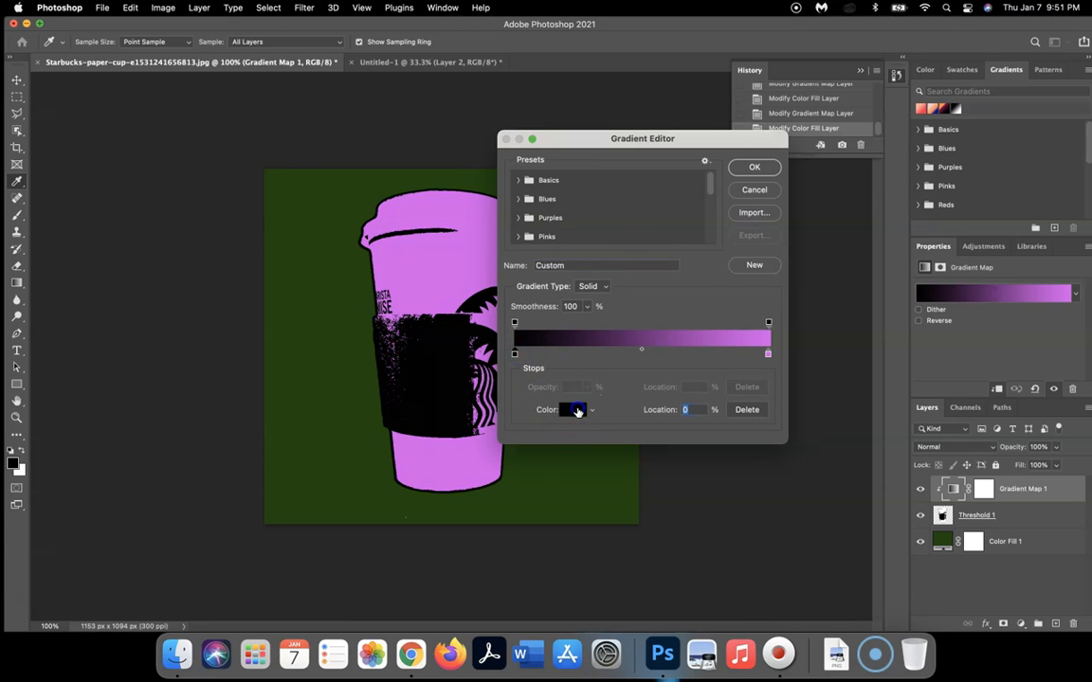
pyautogui.click(573, 410)
pyautogui.click(512, 185)
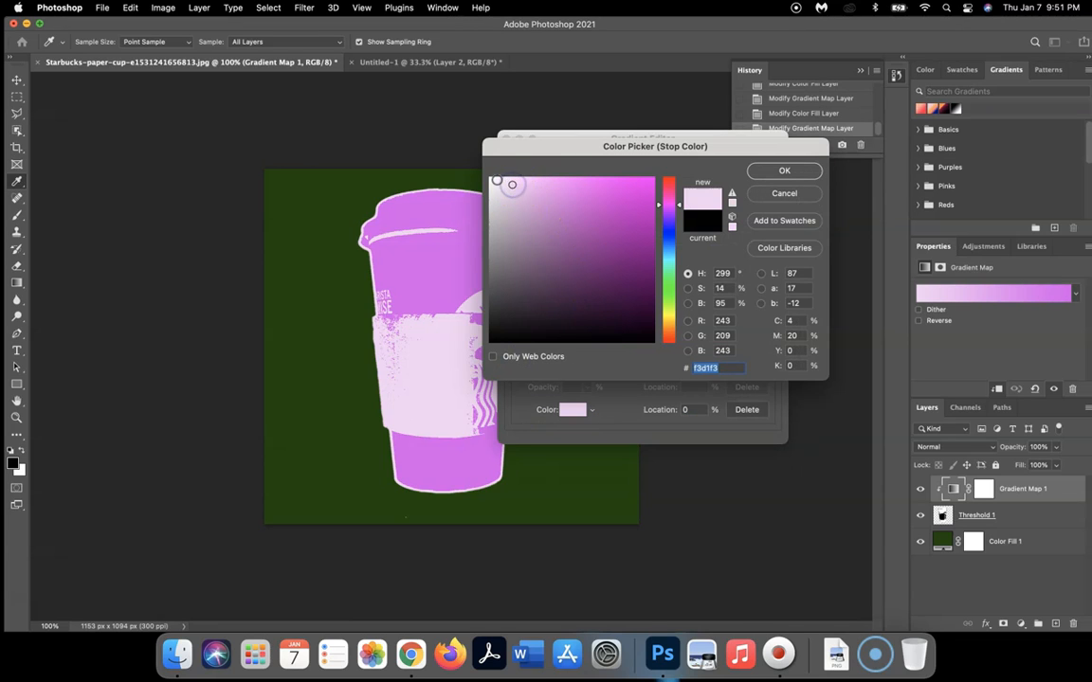
pyautogui.click(671, 319)
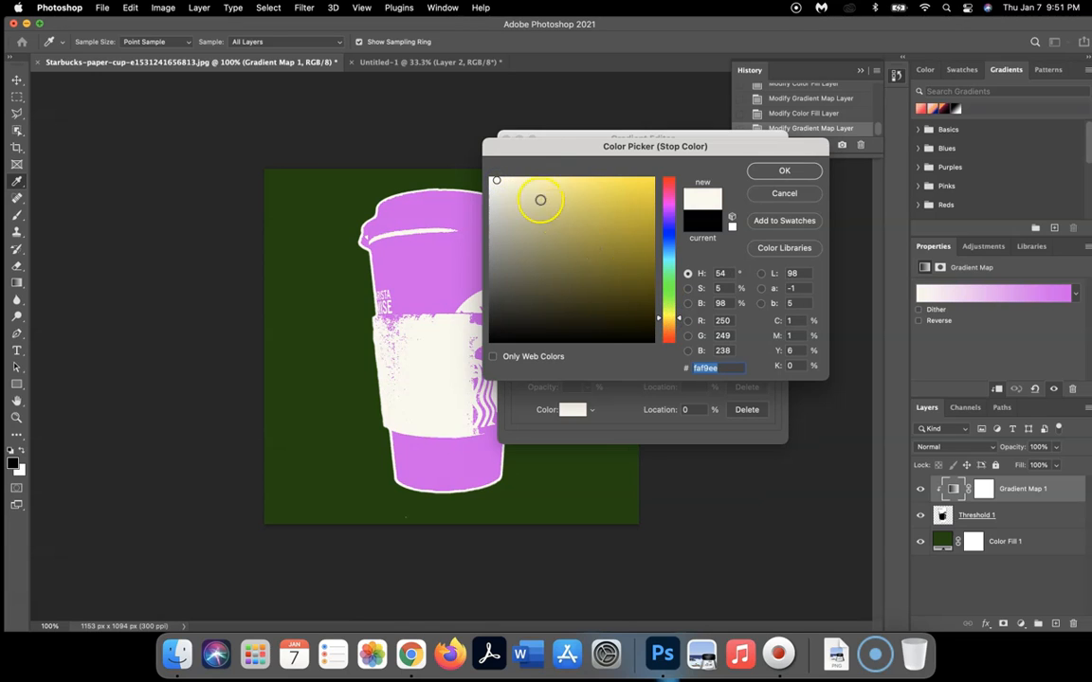
pyautogui.click(535, 179)
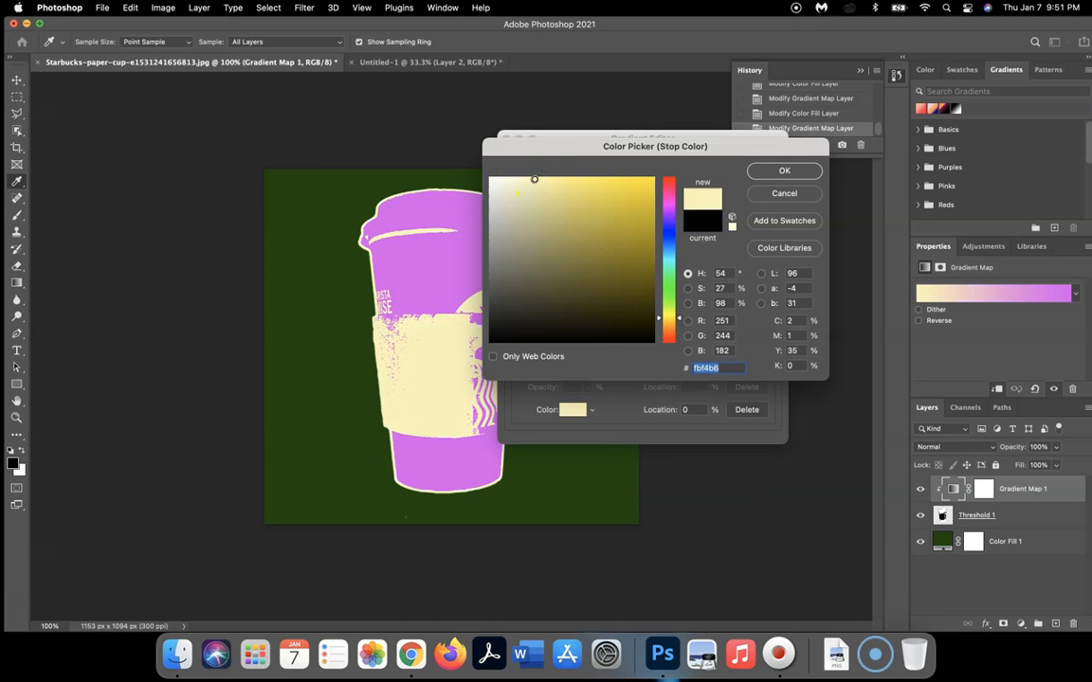
pyautogui.click(775, 176)
# Set the gradient's color stop at location 100% to coral orange and apply the gradient.
pyautogui.click(767, 356)
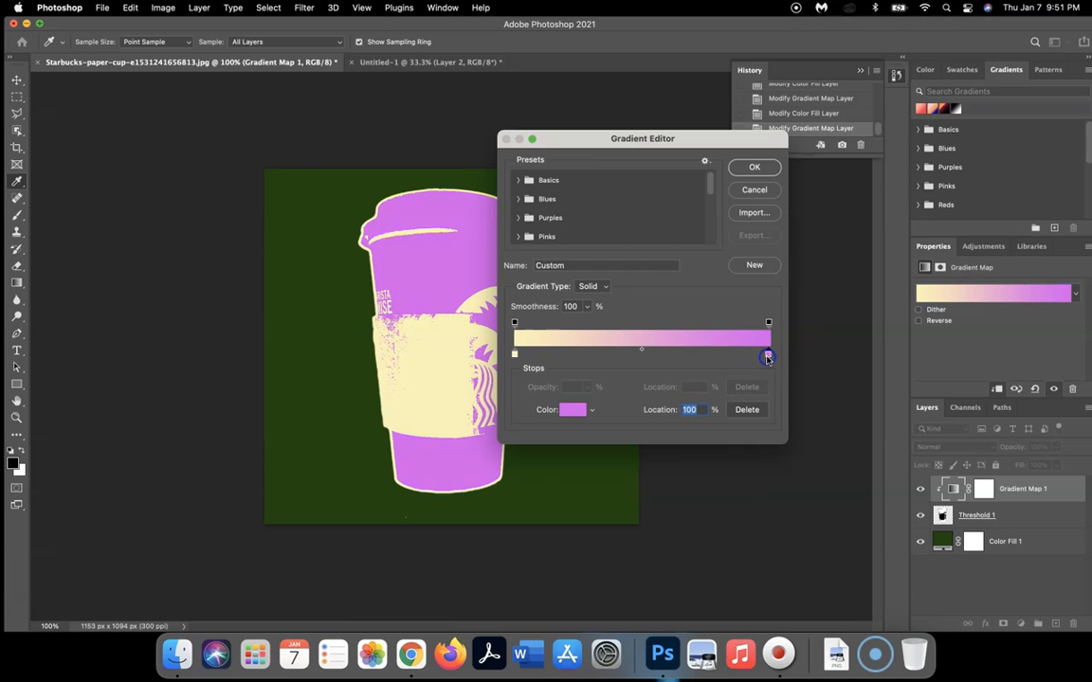
pyautogui.click(575, 408)
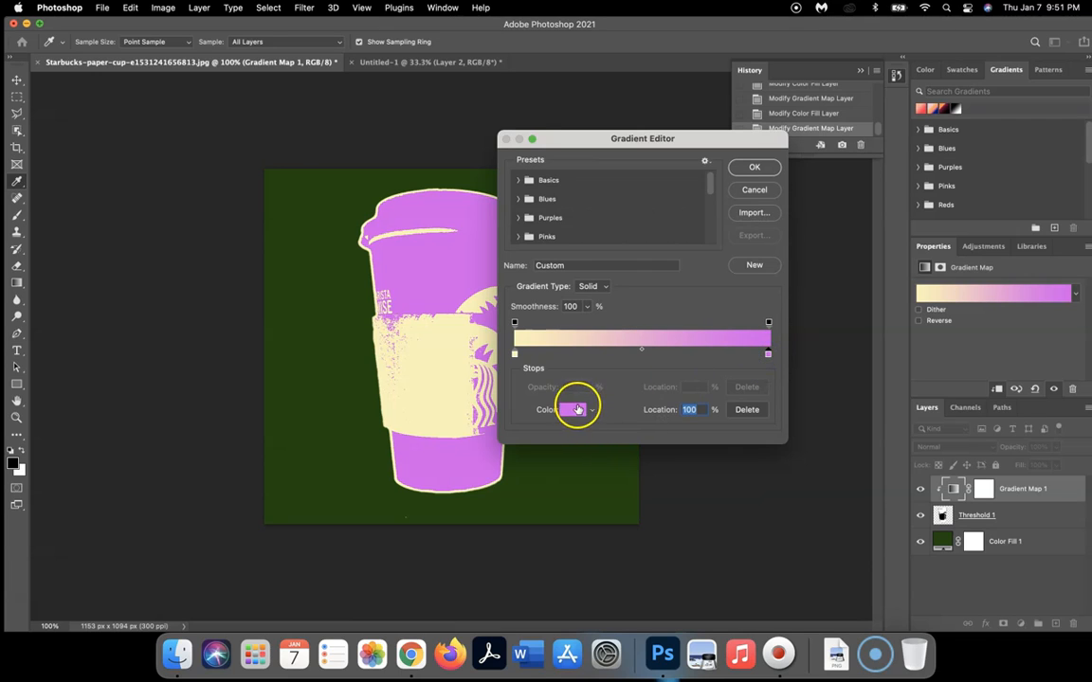
pyautogui.moveTo(663, 327); pyautogui.dragTo(671, 343)
pyautogui.click(783, 172)
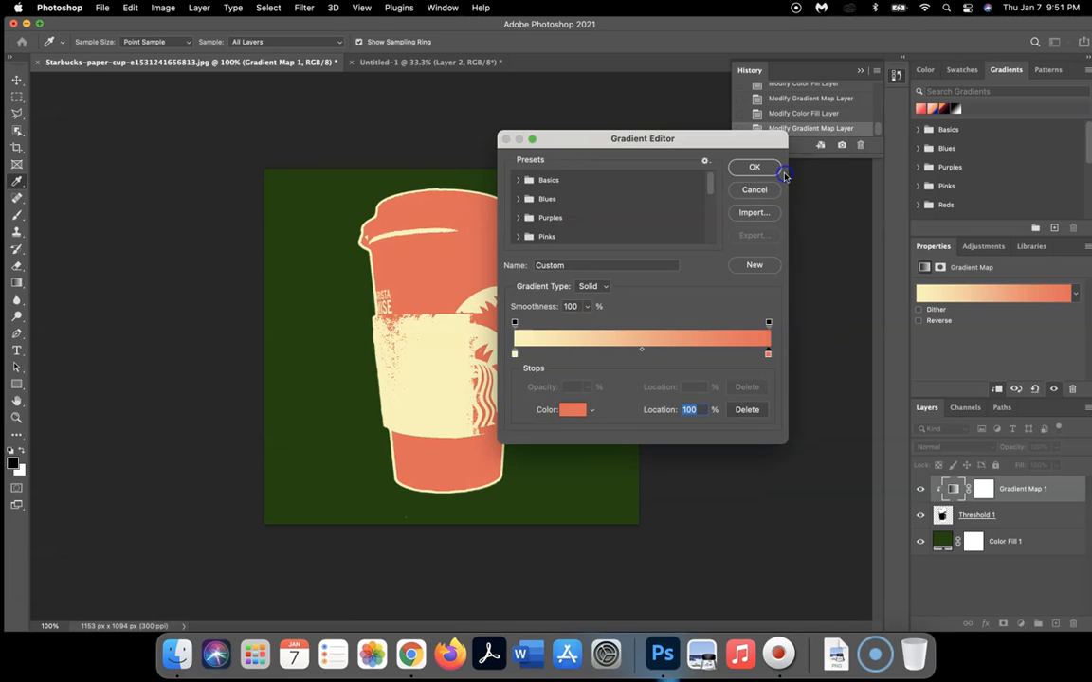
pyautogui.click(755, 170)
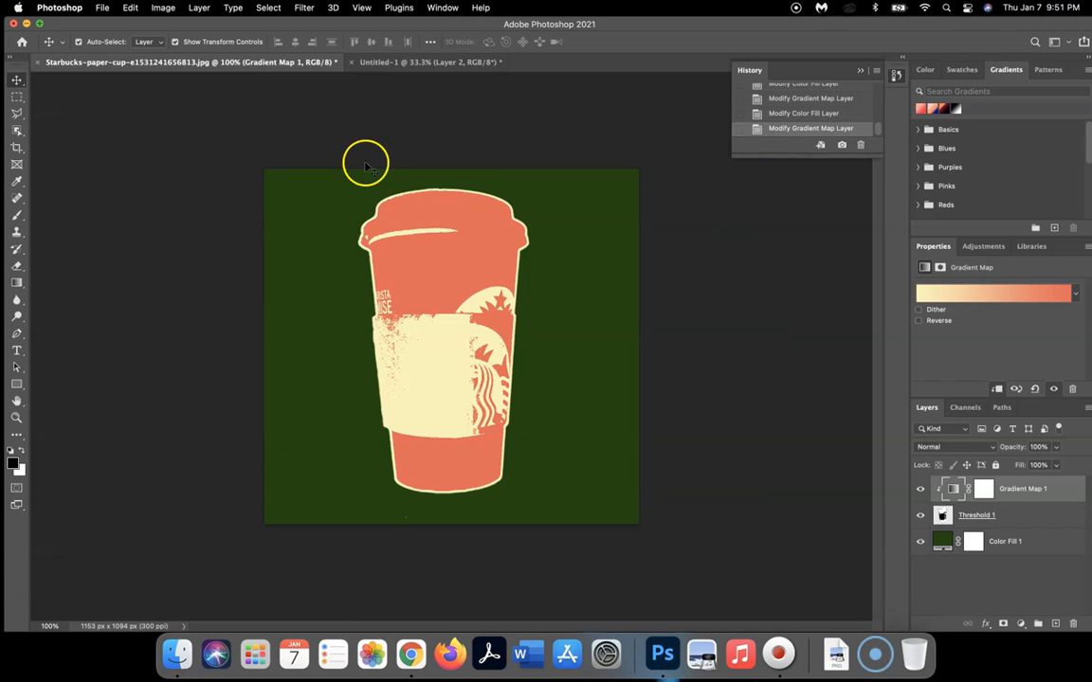
# Flatten the green, orange and cream cup image into one layer and select the entire canvas.
pyautogui.click(199, 8)
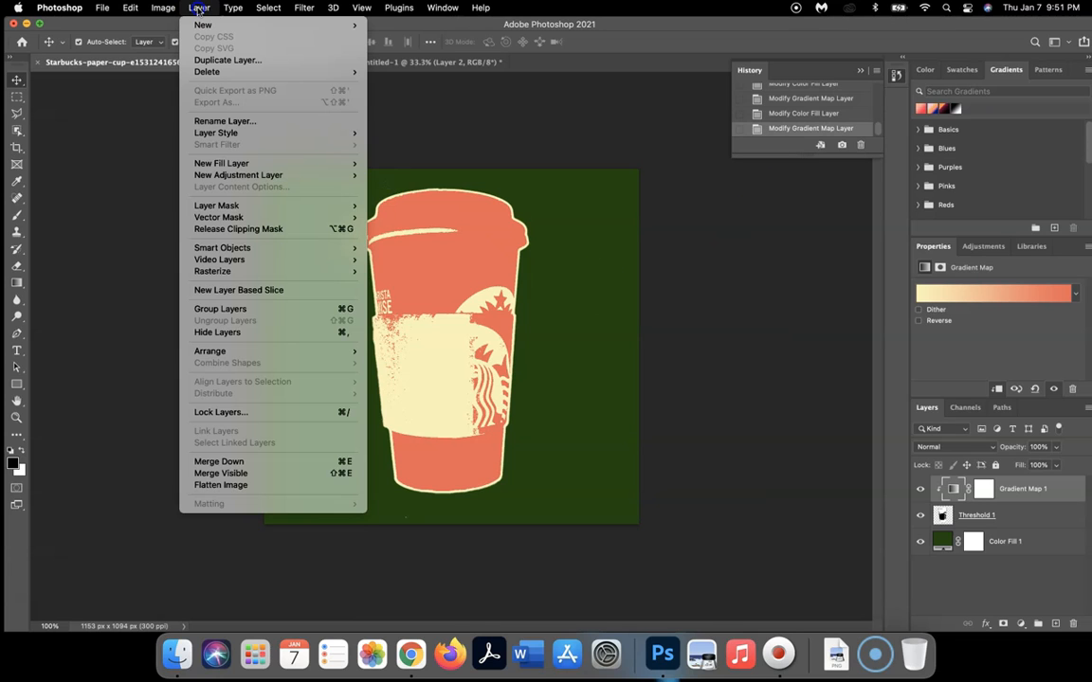
pyautogui.click(249, 483)
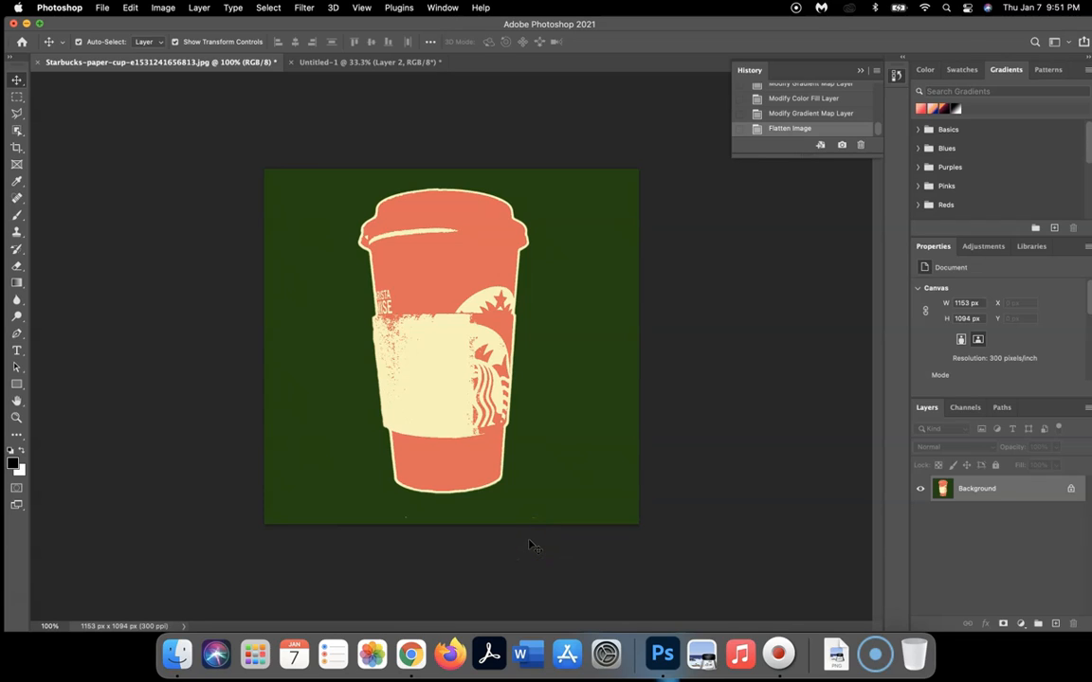
pyautogui.press('super+a')
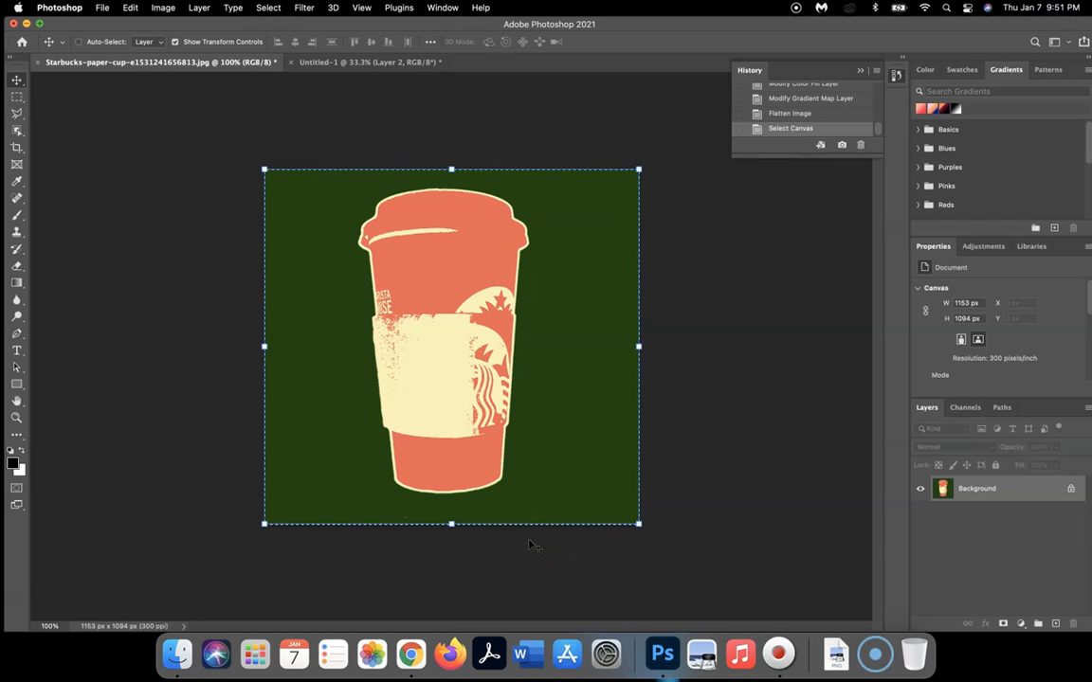
pyautogui.click(461, 192)
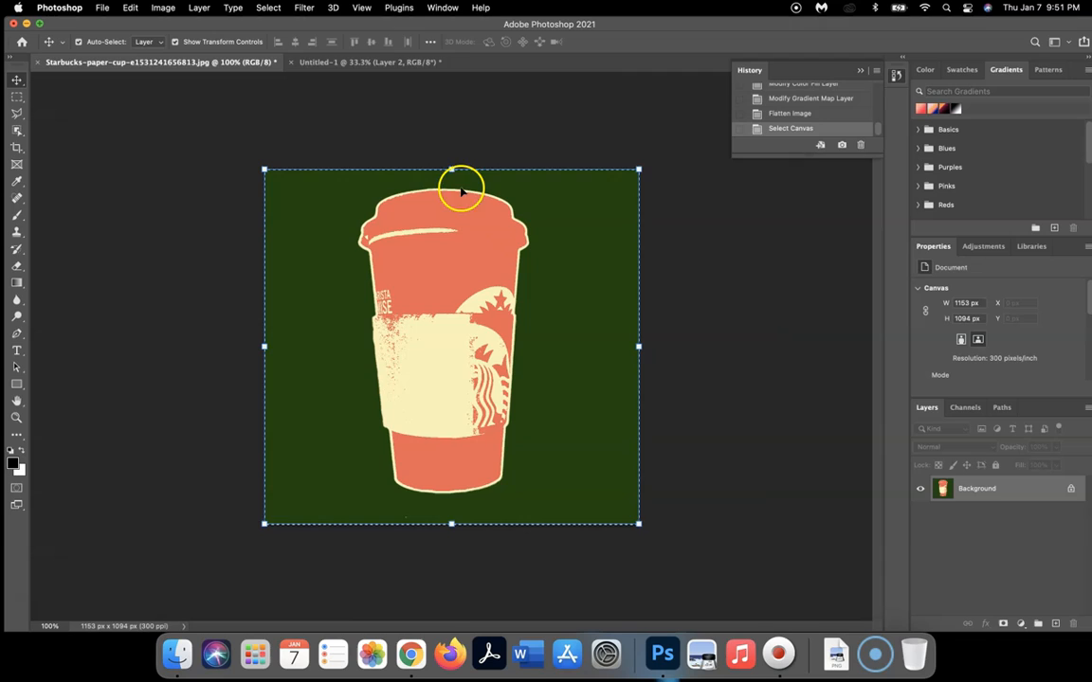
# Copy the dark green cup image into Untitled-1, place it directly below the yellow cup to complete the two-by-two grid, and deselect it.
pyautogui.click(413, 59)
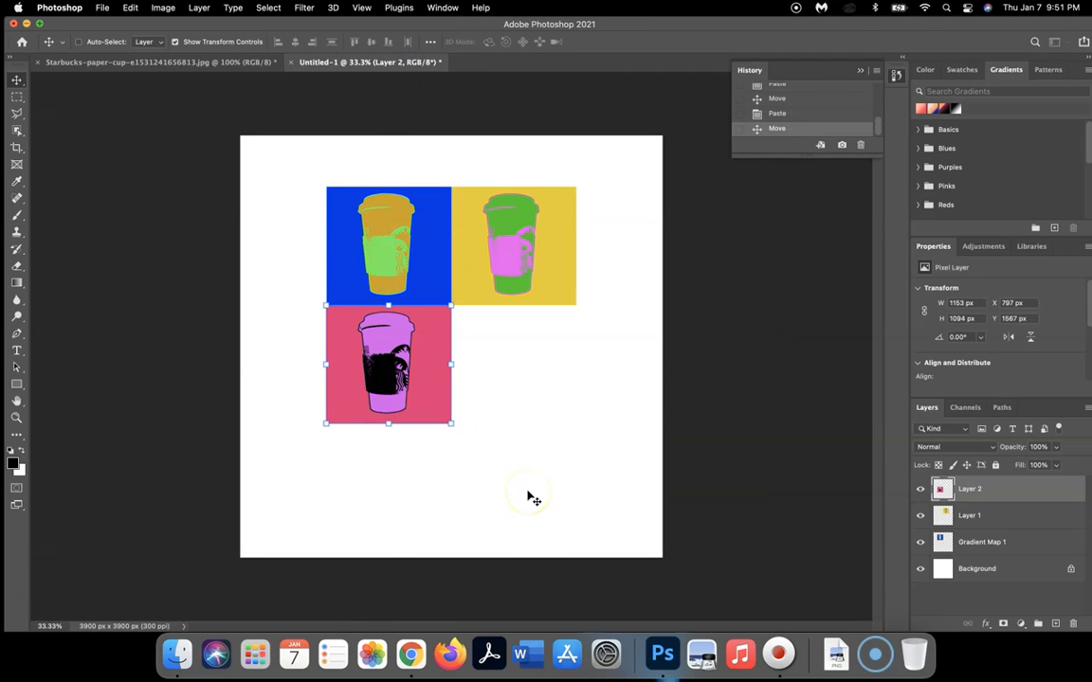
pyautogui.press('super+v')
pyautogui.click(666, 362)
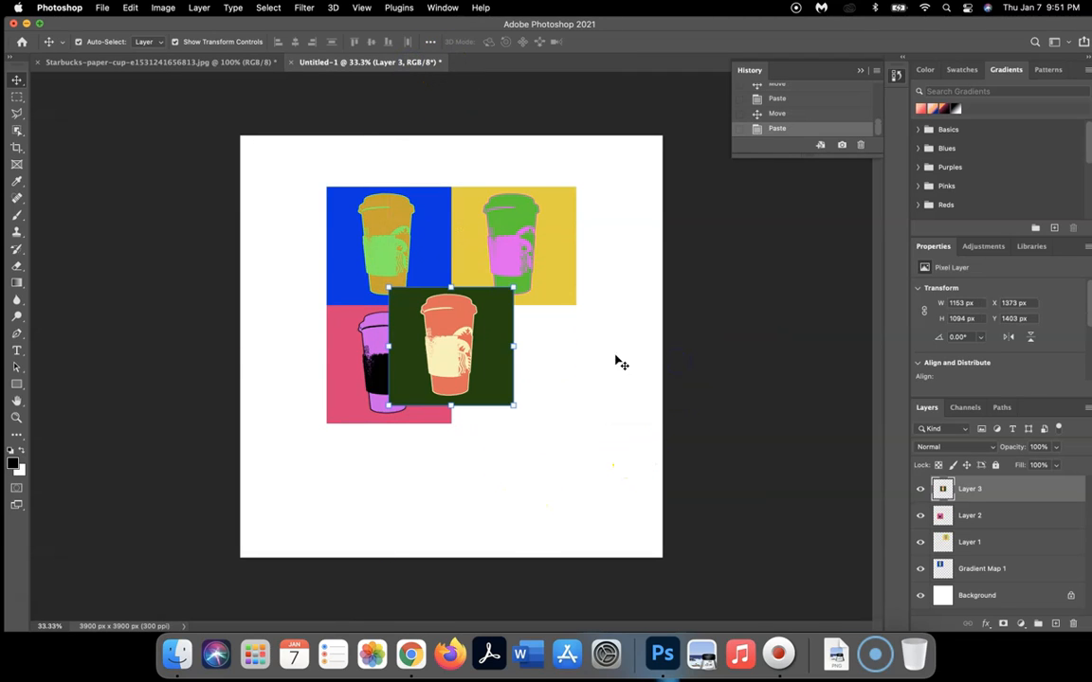
pyautogui.moveTo(501, 352); pyautogui.dragTo(563, 369)
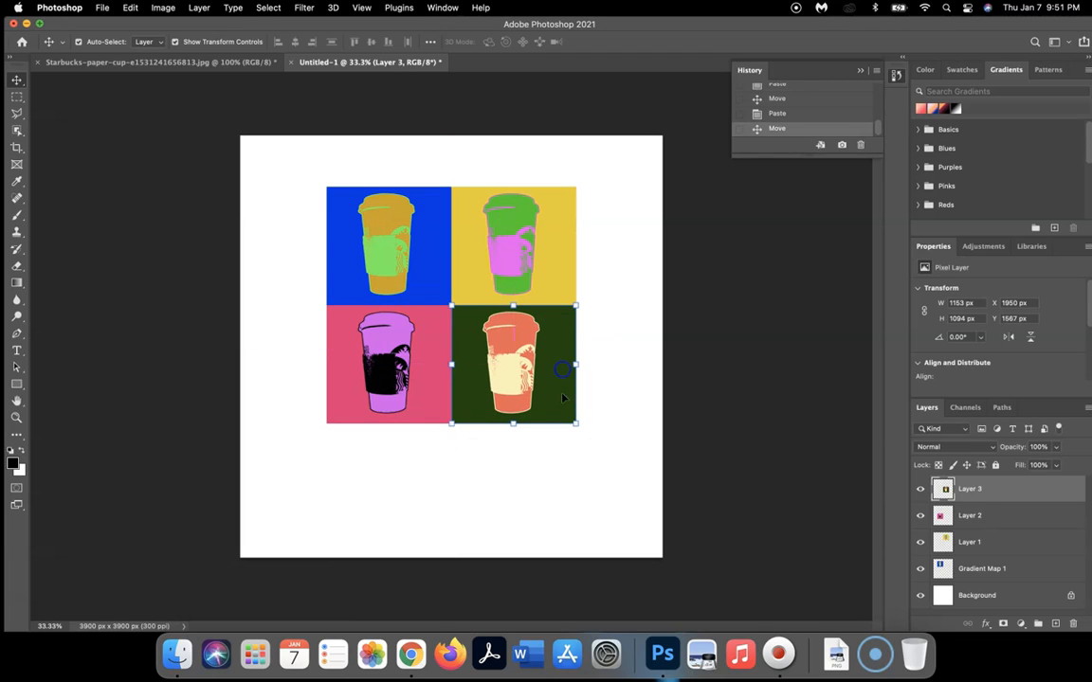
pyautogui.click(568, 490)
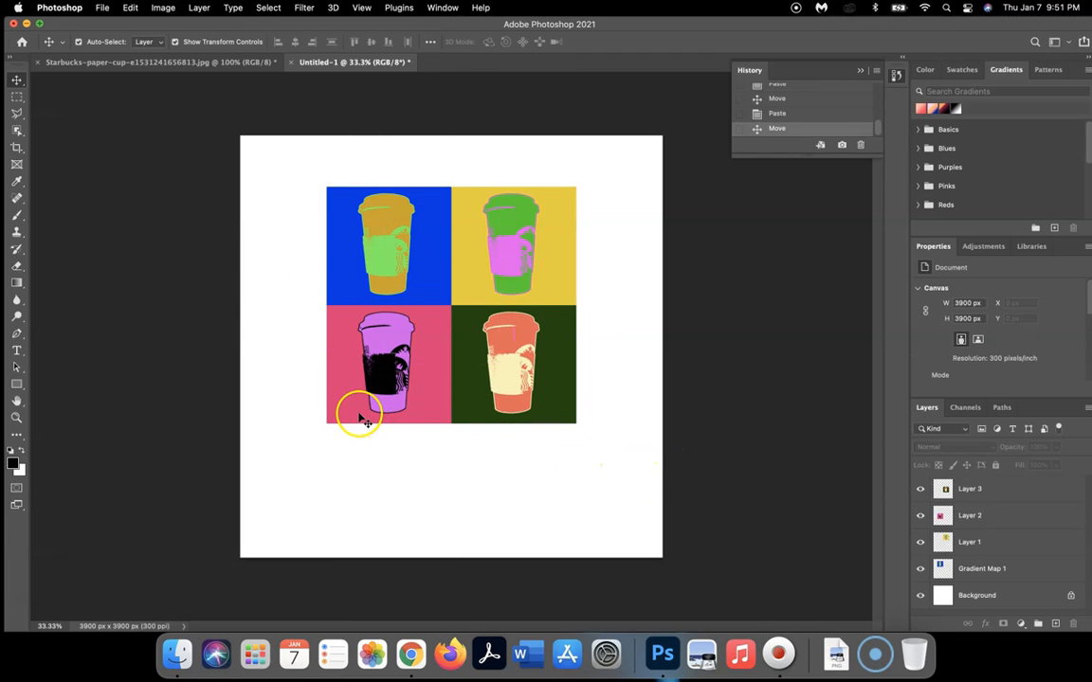
# Crop the canvas to about 2656 by 2483 px, leaving a narrow white border around the four cup images.
pyautogui.click(17, 148)
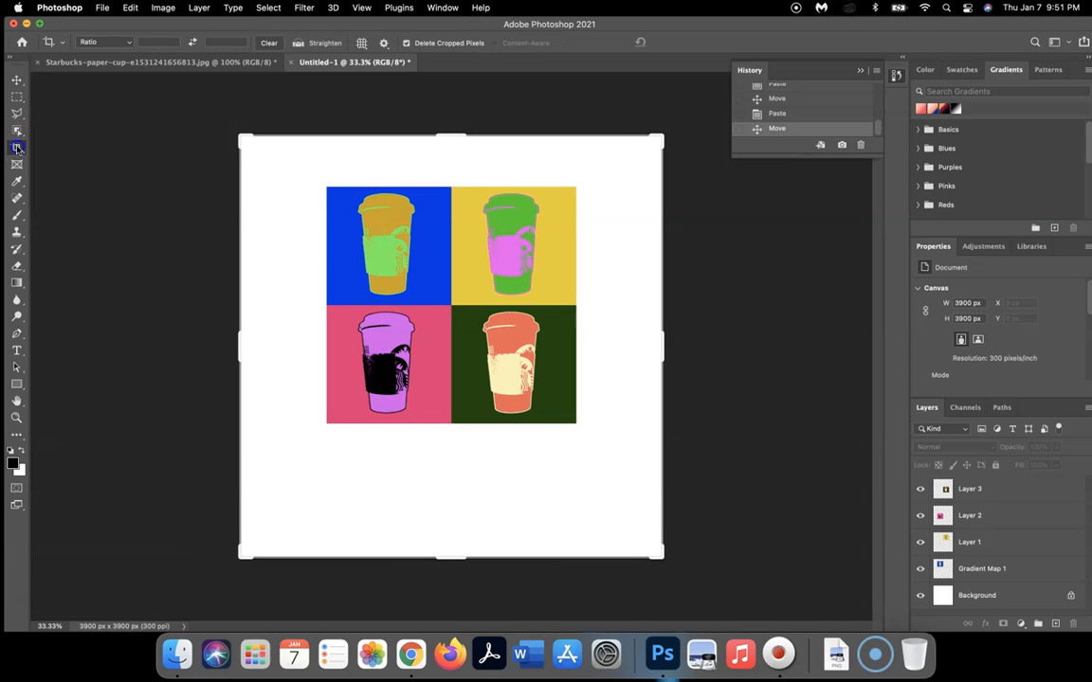
pyautogui.moveTo(242, 348); pyautogui.dragTo(278, 353)
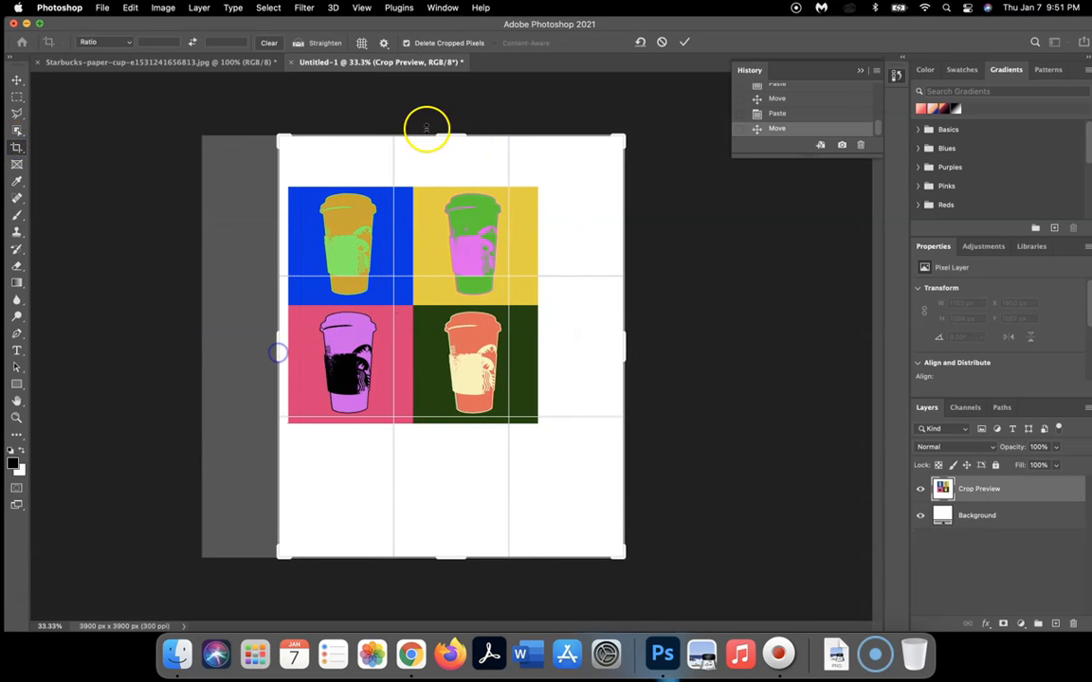
pyautogui.moveTo(449, 134); pyautogui.dragTo(448, 154)
pyautogui.moveTo(623, 334); pyautogui.dragTo(593, 327)
pyautogui.moveTo(458, 541); pyautogui.dragTo(467, 483)
pyautogui.moveTo(464, 214); pyautogui.dragTo(463, 212)
pyautogui.moveTo(311, 341); pyautogui.dragTo(304, 341)
pyautogui.moveTo(453, 481); pyautogui.dragTo(455, 483)
pyautogui.doubleClick(451, 385)
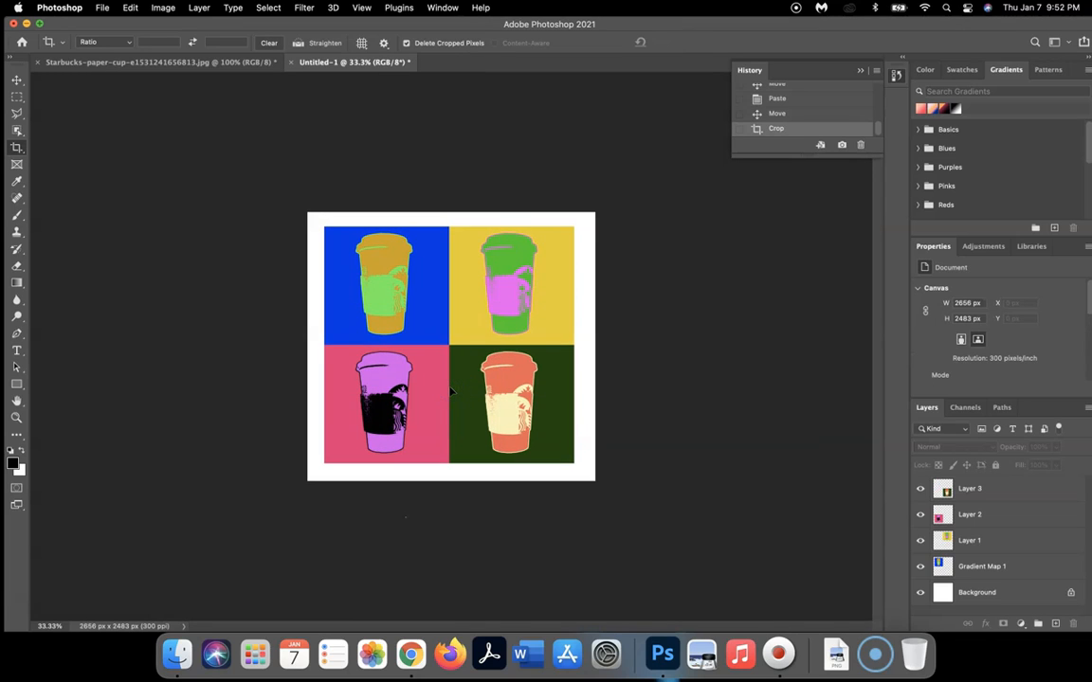
pyautogui.press('super+equal')
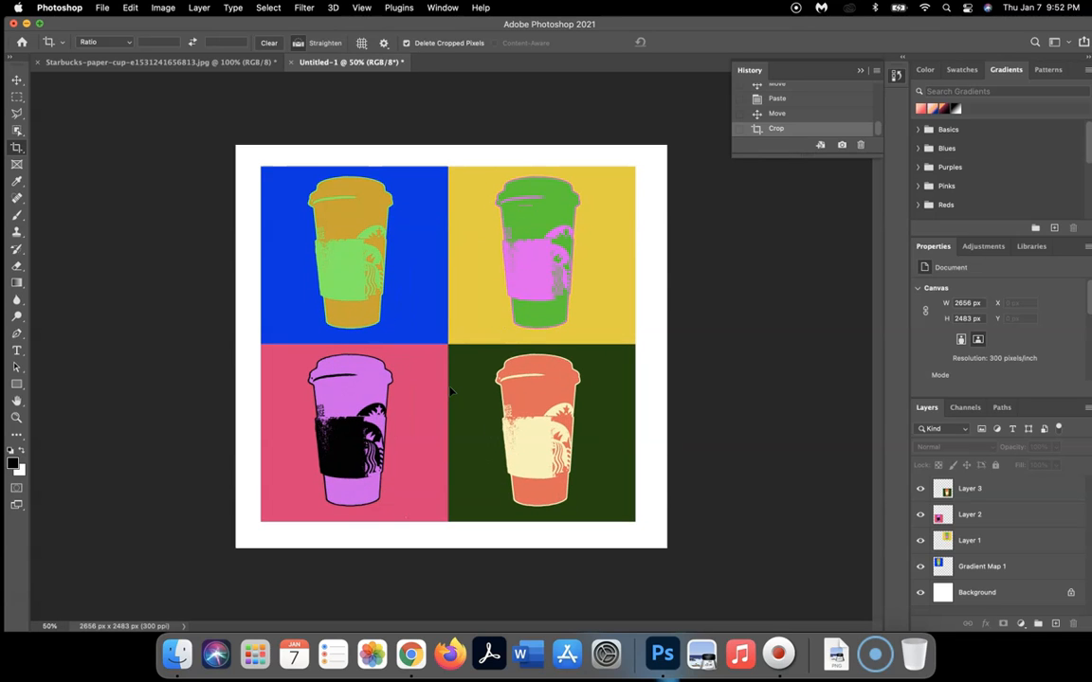
pyautogui.press('super+equal')
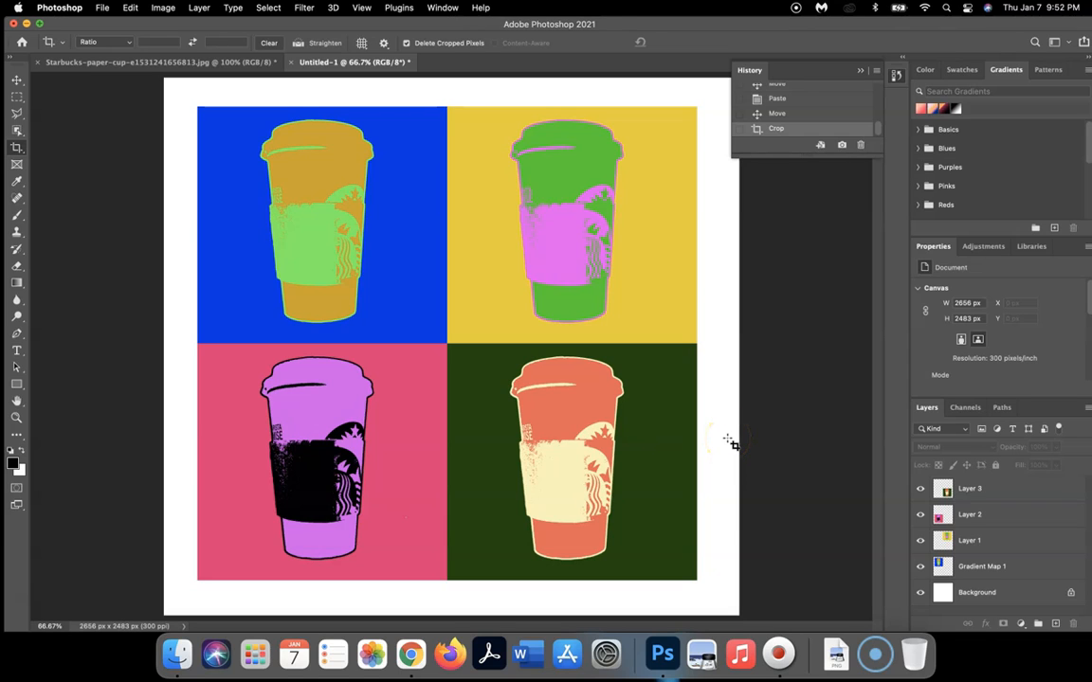
# Save Untitled-1 on the computer as Popart 1 in Photoshop format in Downloads, with layers and maximized compatibility.
pyautogui.click(151, 62)
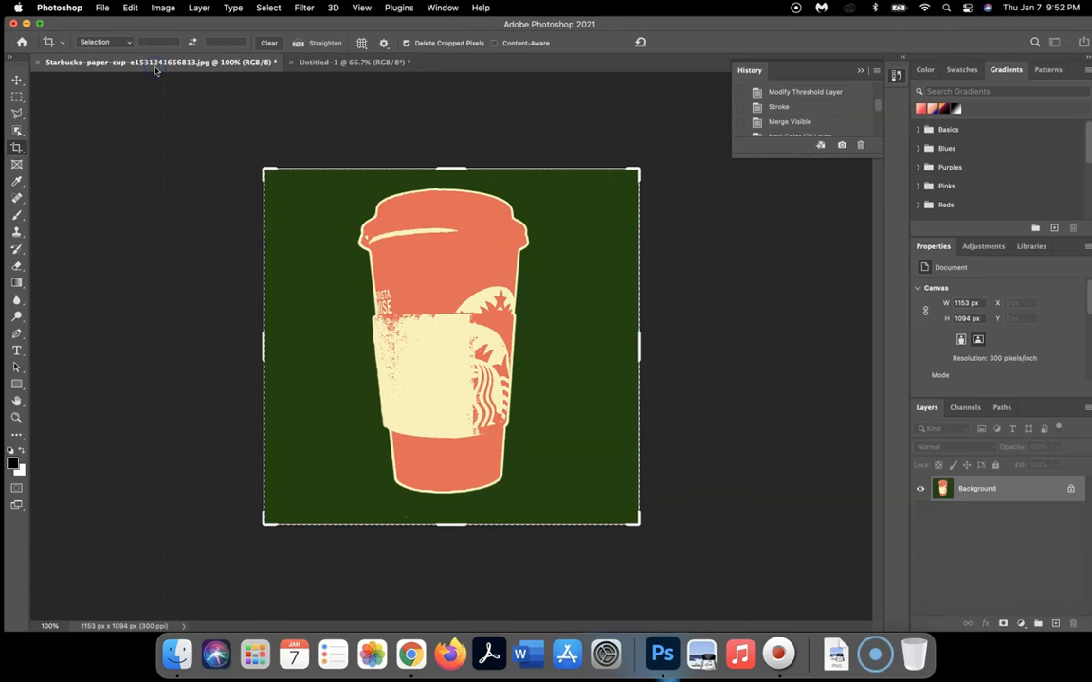
pyautogui.click(363, 62)
pyautogui.click(102, 8)
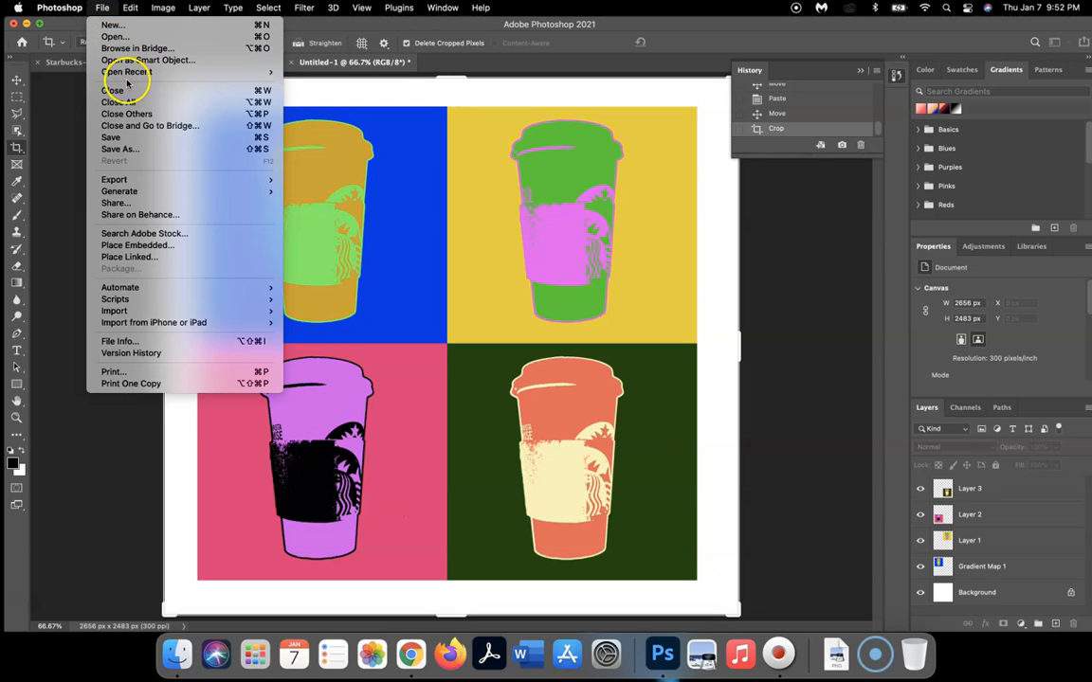
pyautogui.click(140, 139)
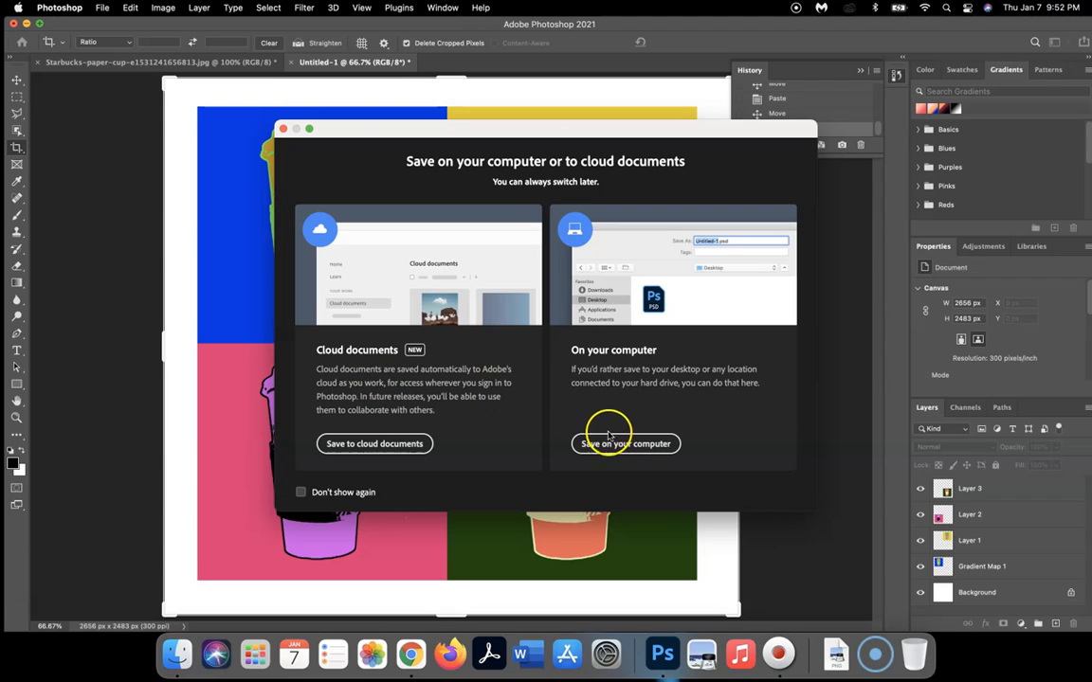
pyautogui.click(652, 444)
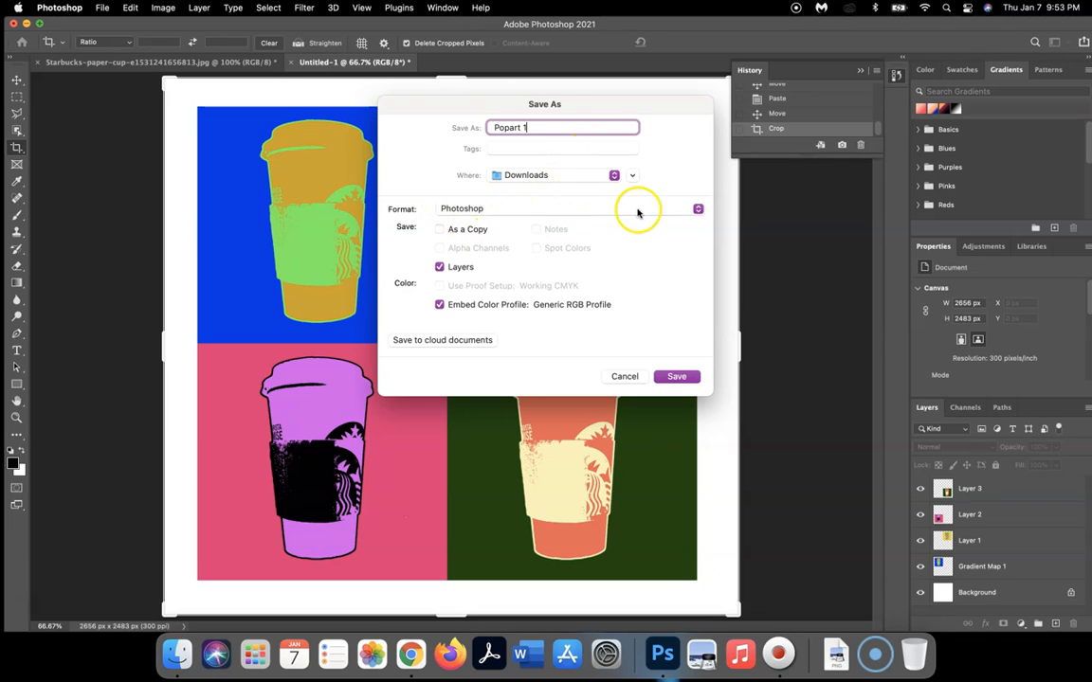
pyautogui.click(684, 377)
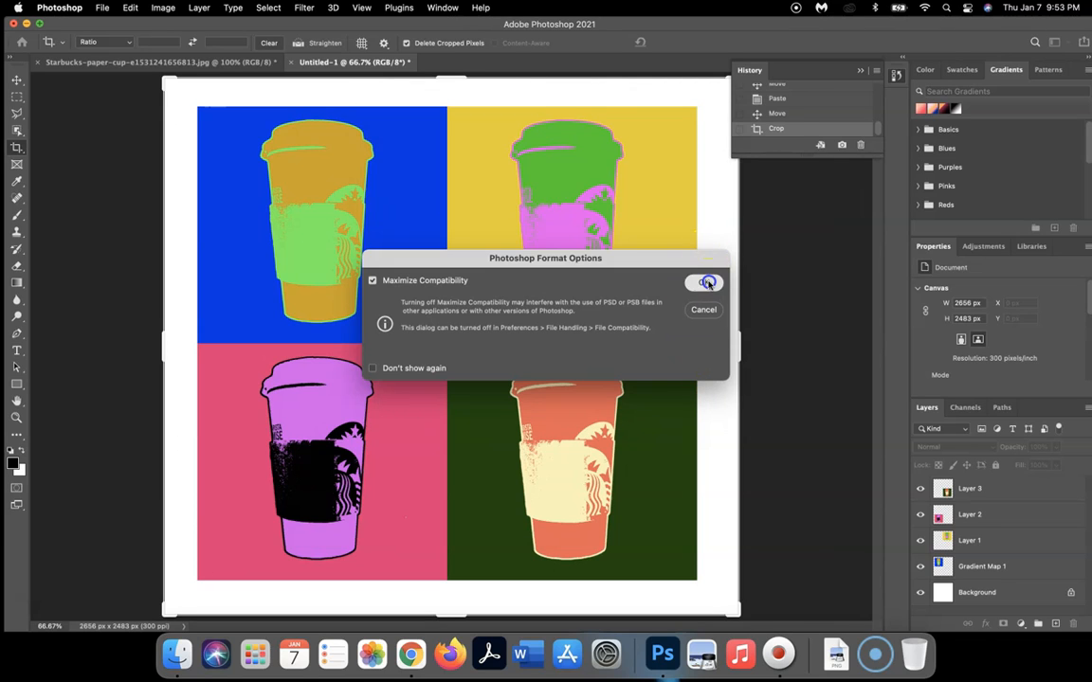
pyautogui.click(706, 282)
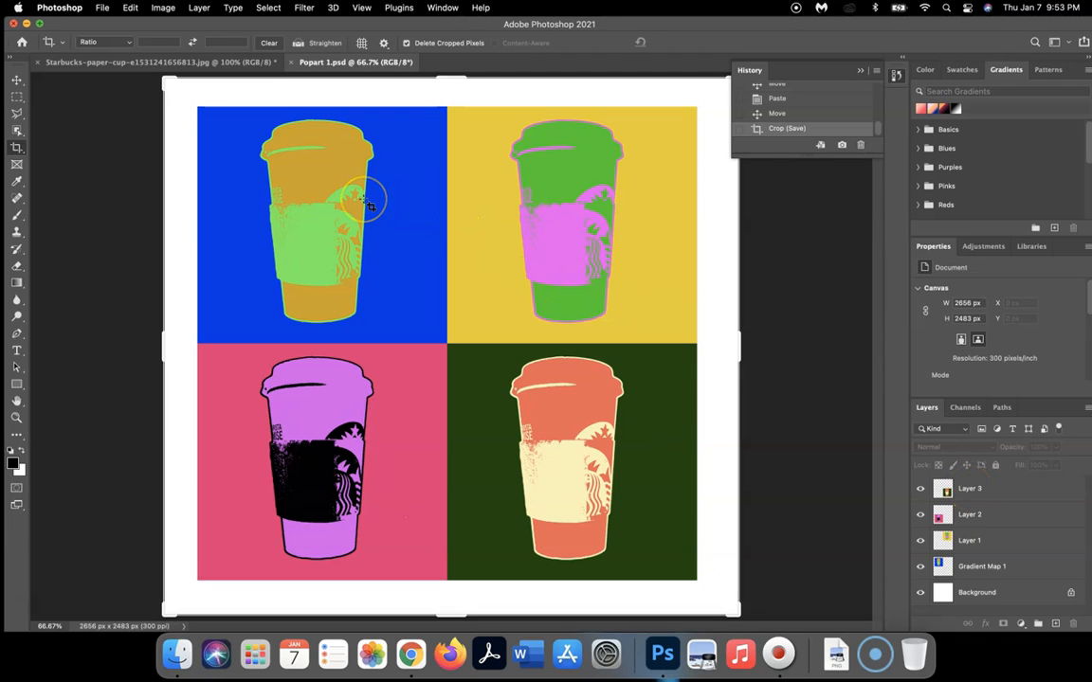
# Save a JPEG copy on the computer as Popart 1.jpg in Downloads with Maximum quality 12 and Progressive format, 3 scans.
pyautogui.click(101, 7)
pyautogui.click(143, 149)
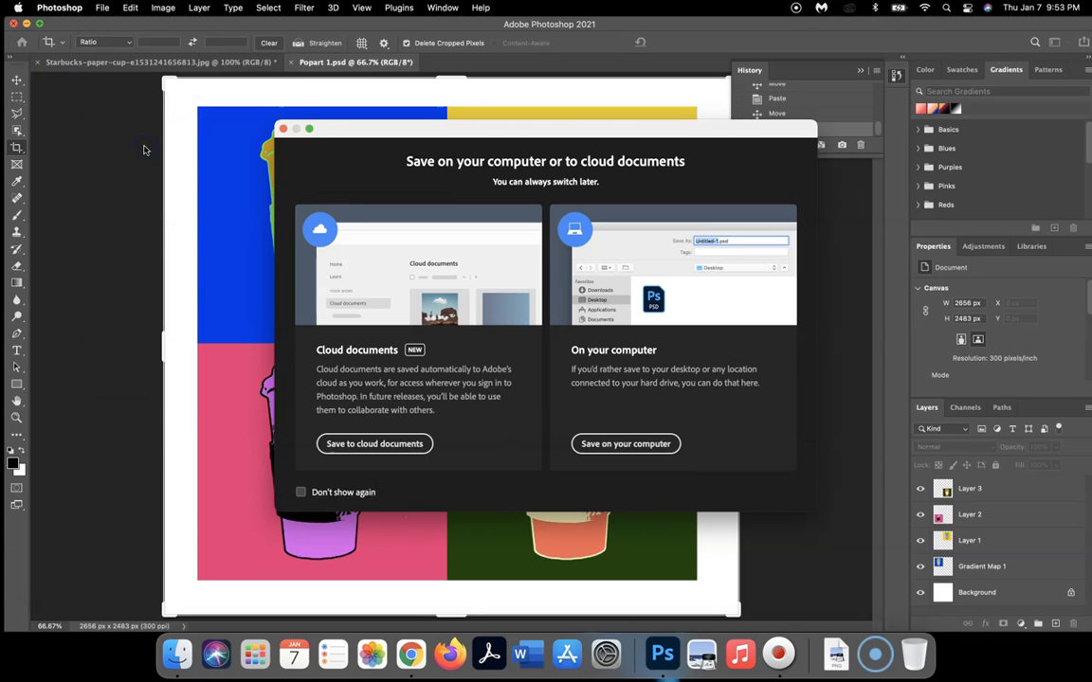
pyautogui.click(626, 443)
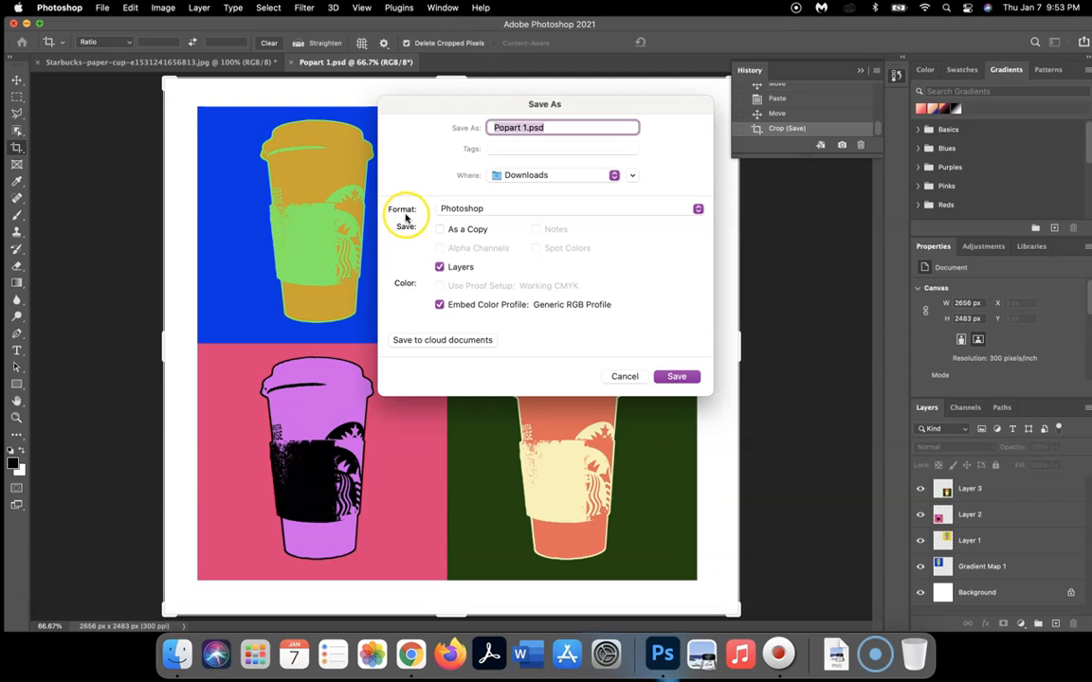
pyautogui.click(503, 210)
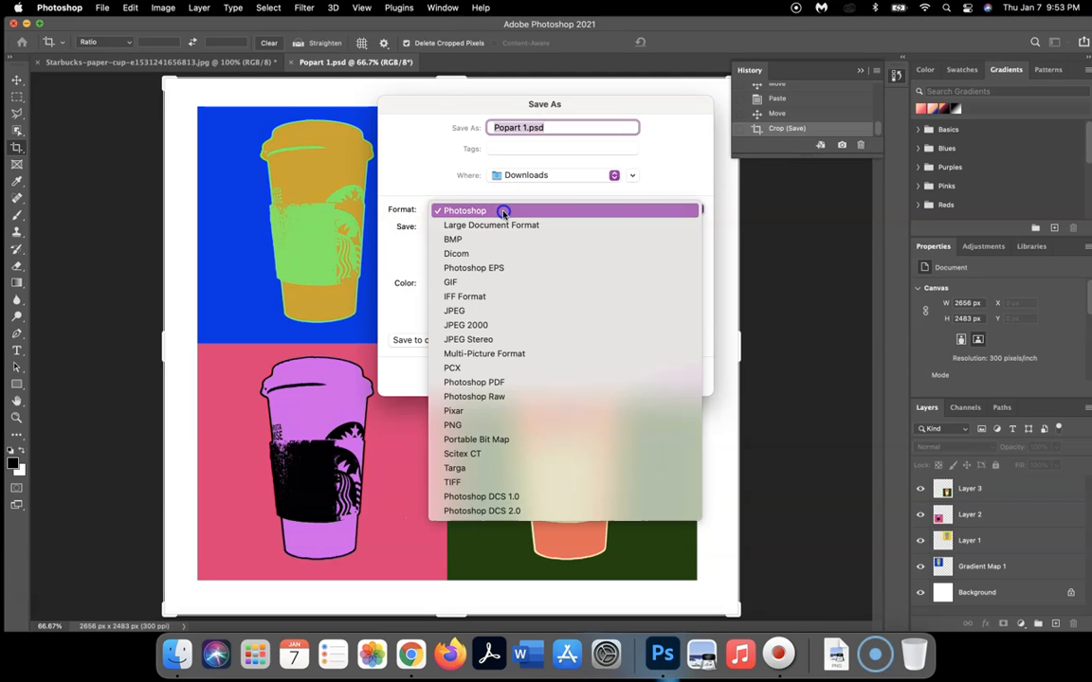
pyautogui.click(497, 309)
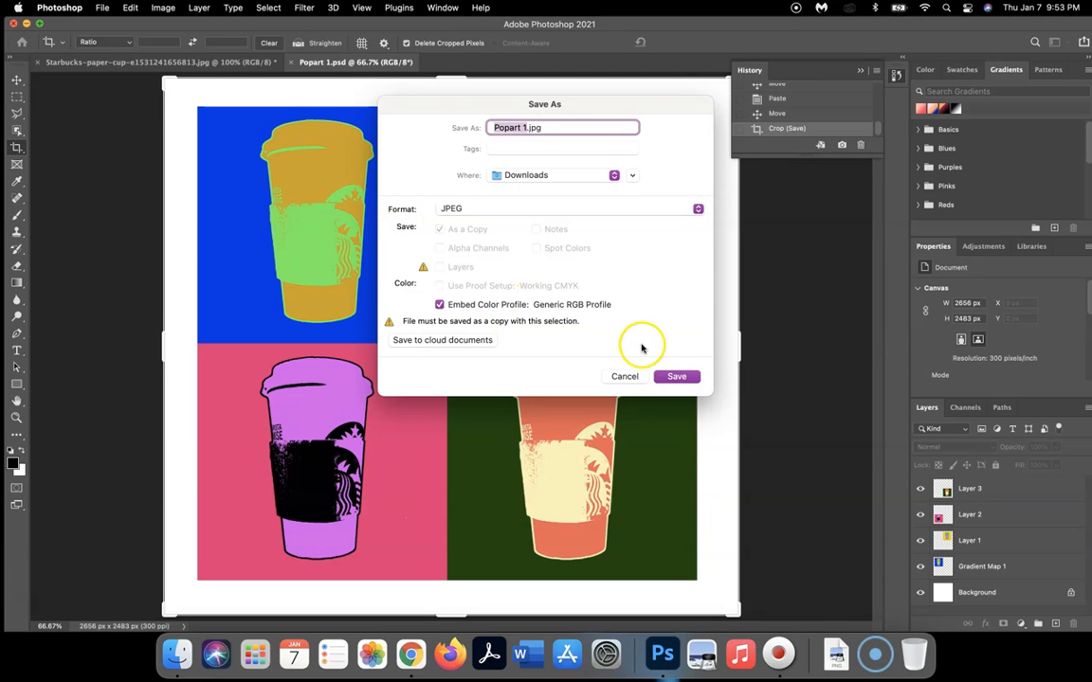
pyautogui.click(676, 378)
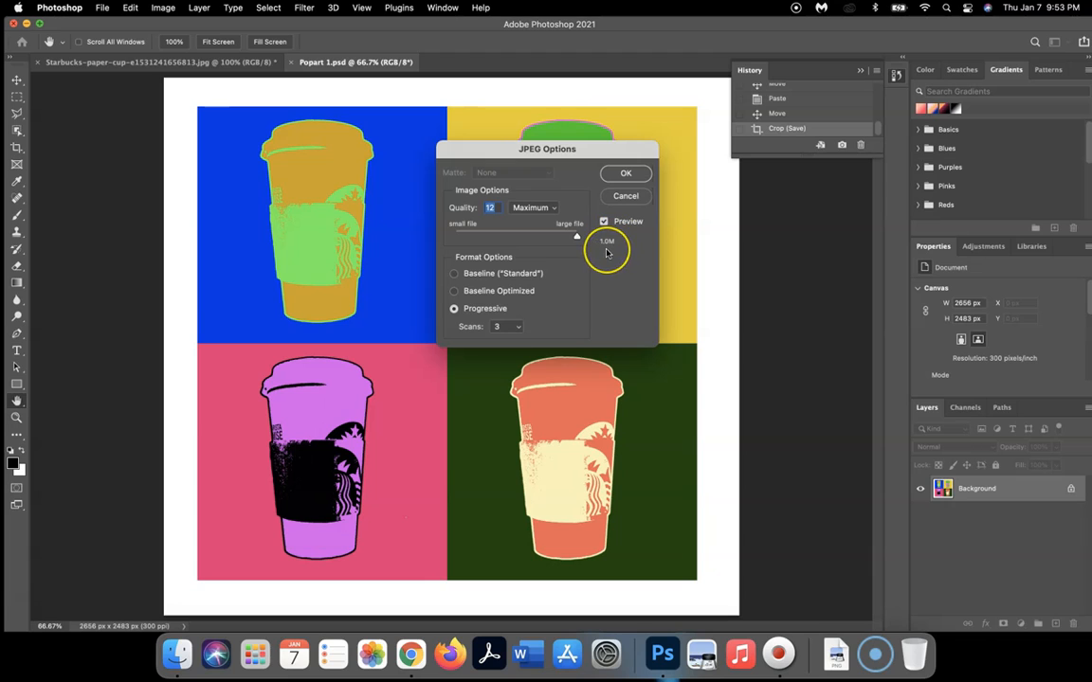
pyautogui.click(640, 176)
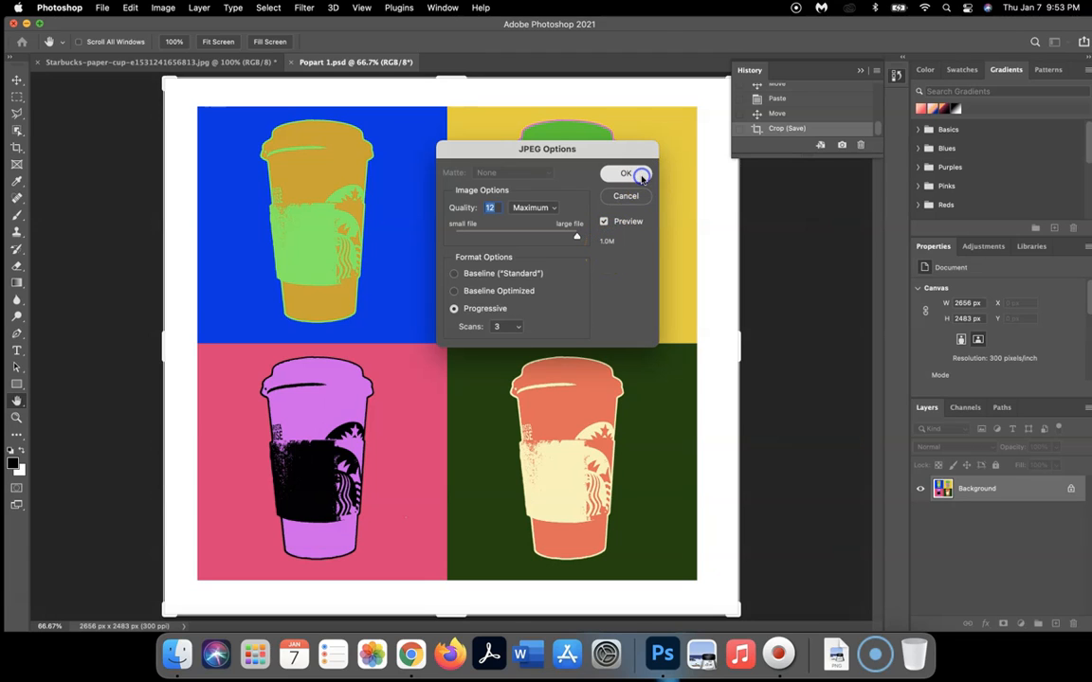